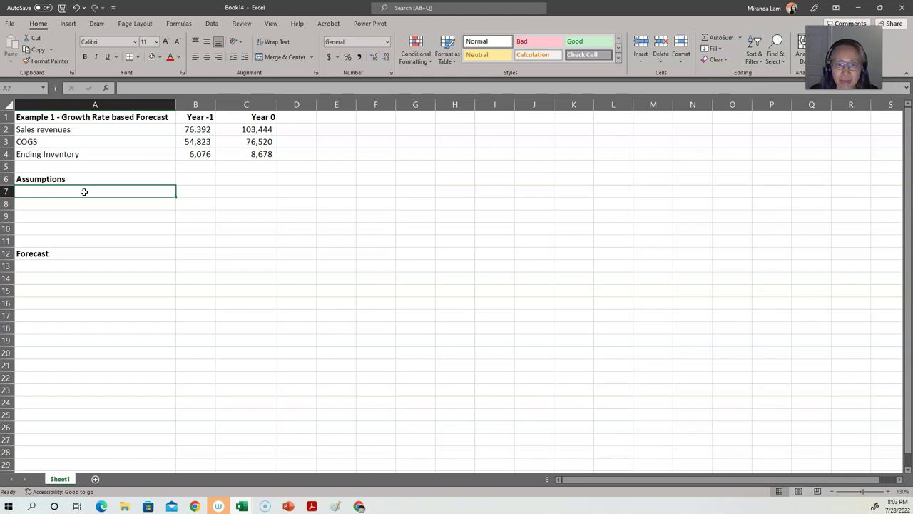
# Step: Enter the first assumption in row 7: label "round to" in A7, 4 in B7 and "decimals" in C7
pyautogui.write('round to')
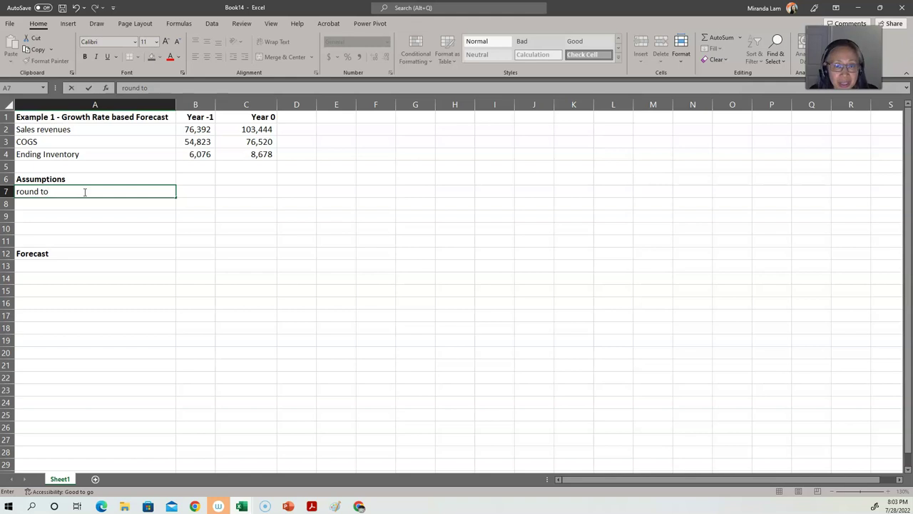
pyautogui.press('Tab')
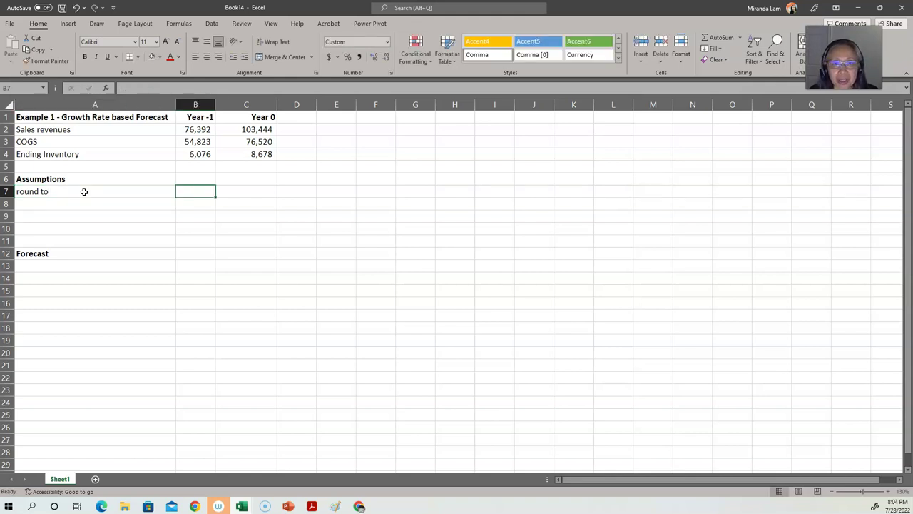
pyautogui.write('4')
pyautogui.press('Tab')
pyautogui.write('decimals')
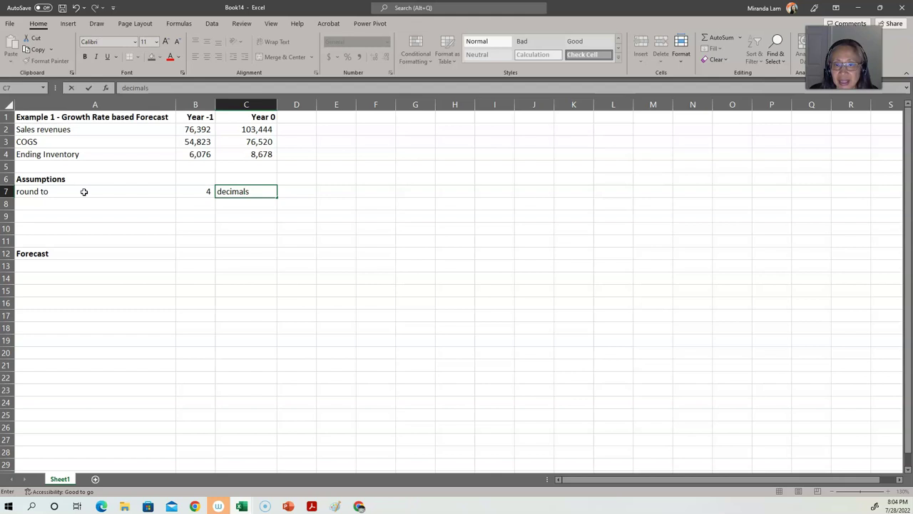
pyautogui.press('Return')
# Step: Enter the assumption in row 8: label "round dollar value to" in A8, 0 in B8 and "decimals" in C8
pyautogui.press('Left')
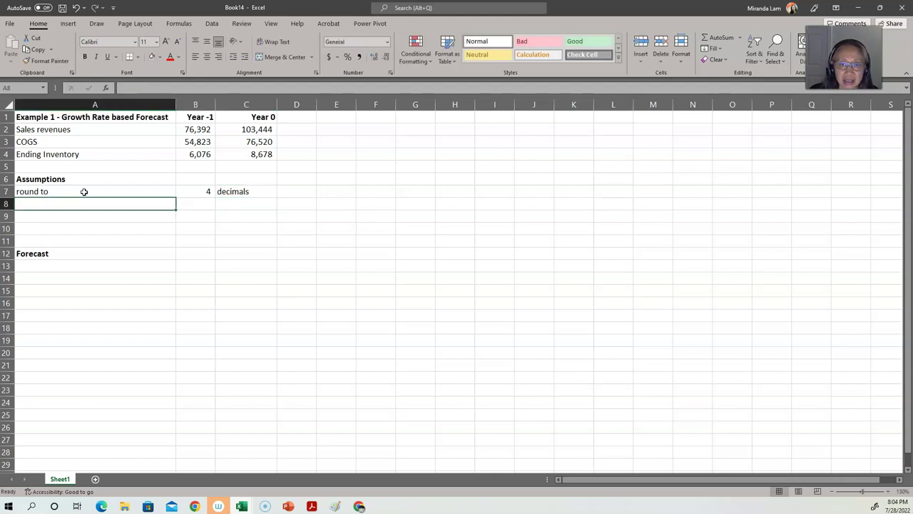
pyautogui.write('round ')
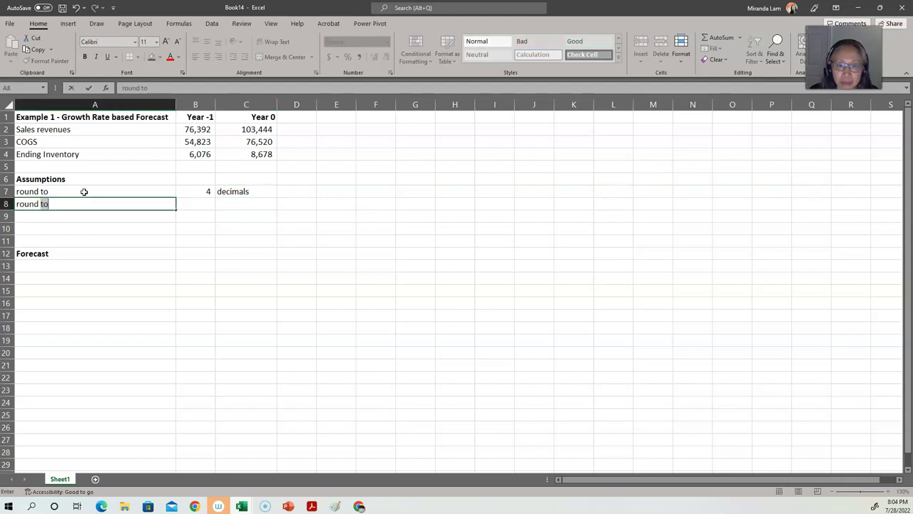
pyautogui.write('dollar value to')
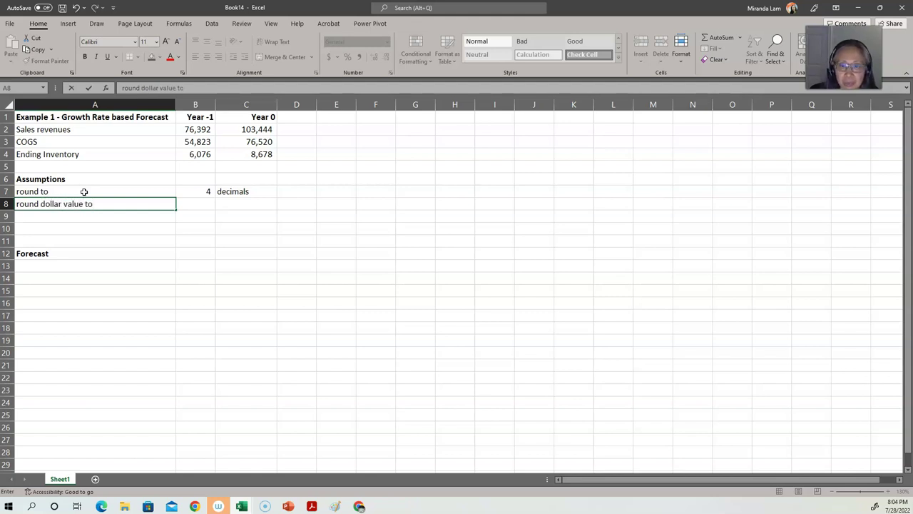
pyautogui.press('Tab')
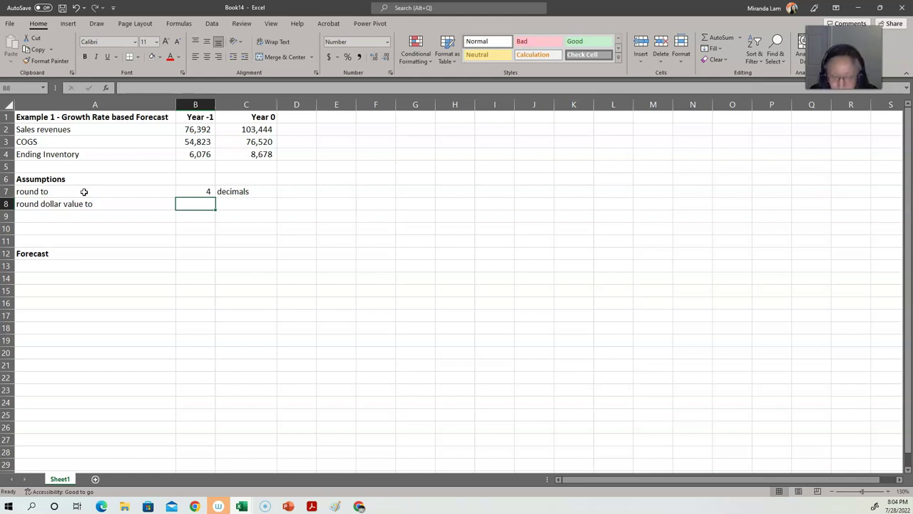
pyautogui.write('0')
pyautogui.press('Tab')
pyautogui.write('deci')
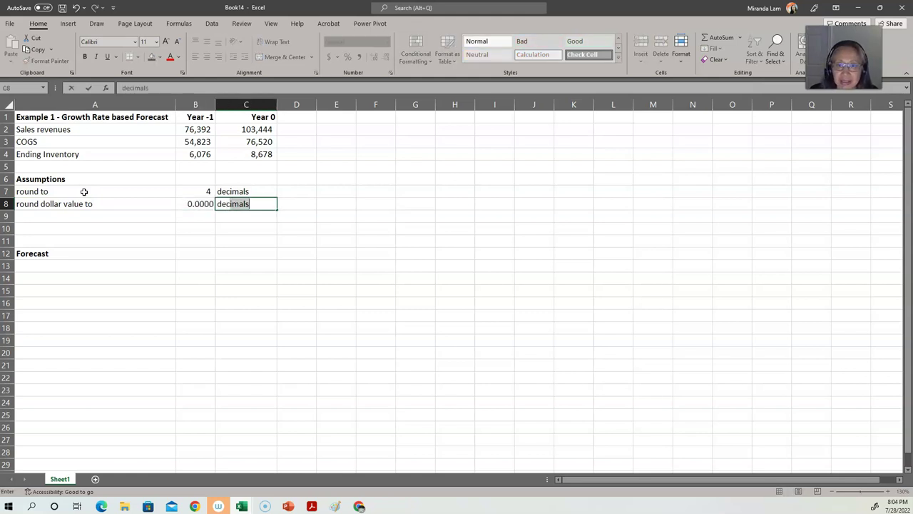
pyautogui.write('mals')
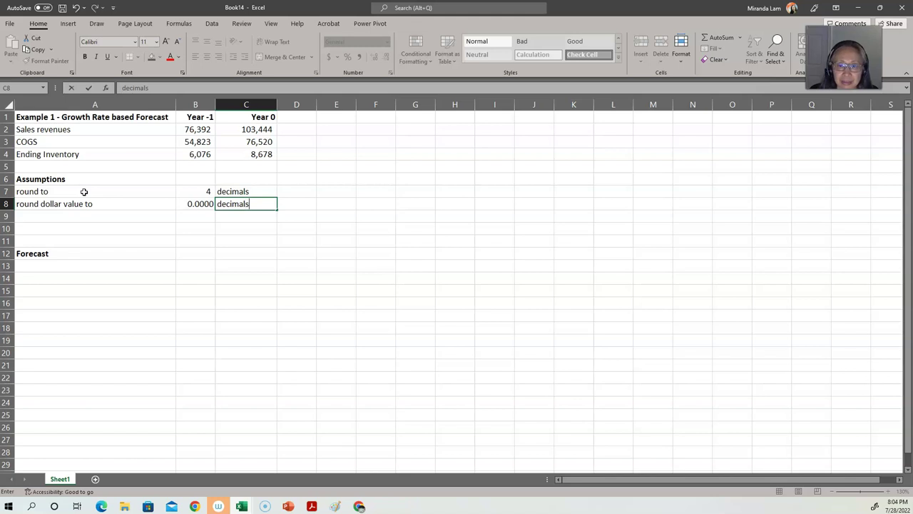
pyautogui.press('Return')
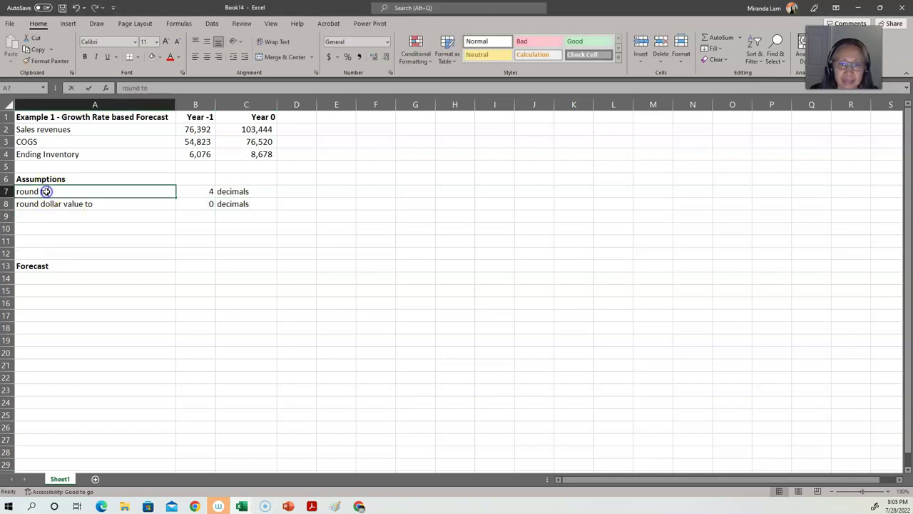
# Step: Edit the label in A7 to read "round growth rates to"
pyautogui.doubleClick(47, 193)
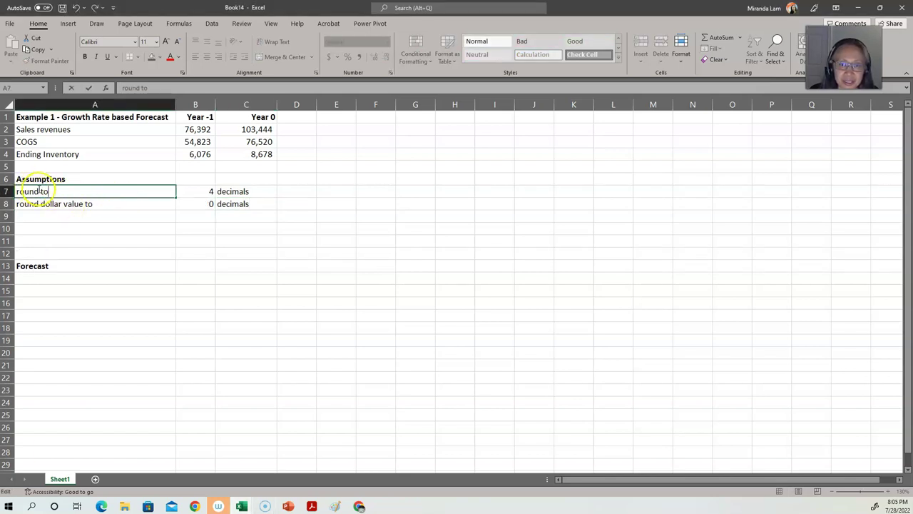
pyautogui.press('Left')
pyautogui.press('Left')
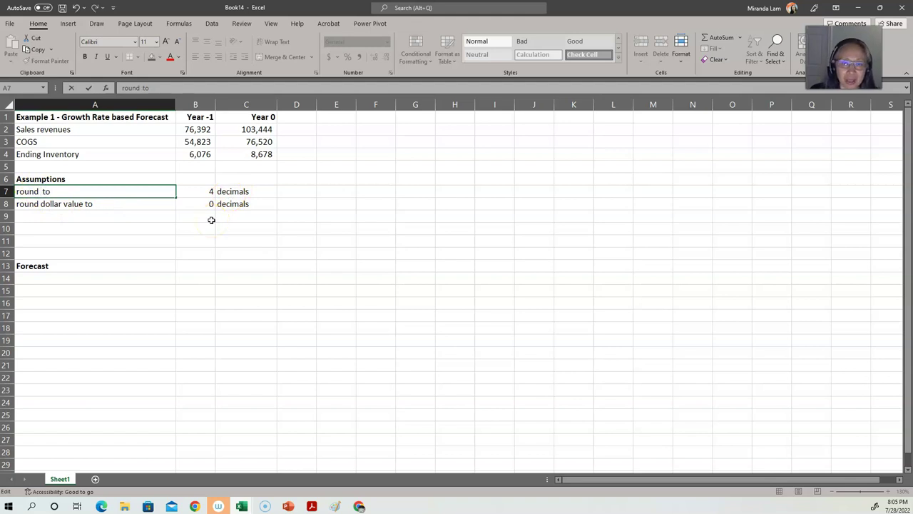
pyautogui.write('g')
pyautogui.write('rowth rates')
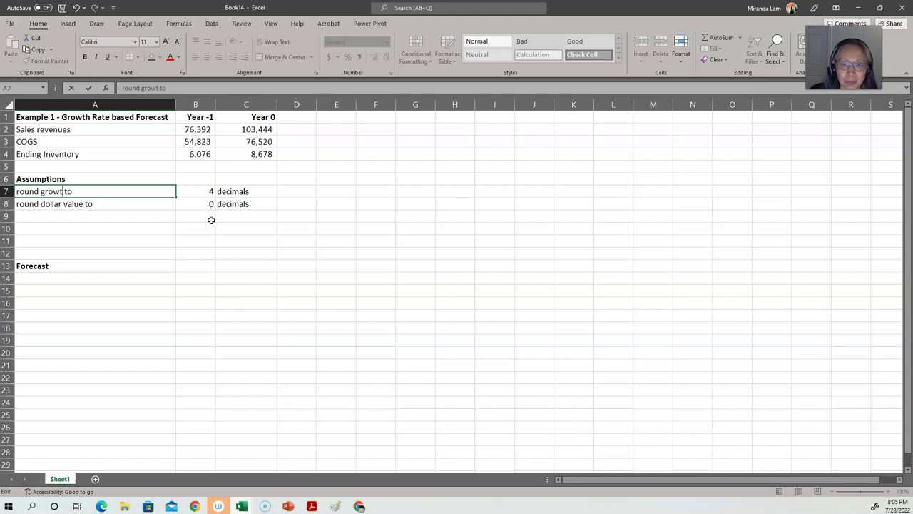
pyautogui.hotkey('ctrl', 'Return')
# Step: Label cell A9 "Sales revenue growth rate" under the assumptions
pyautogui.press('Down')
pyautogui.press('Down')
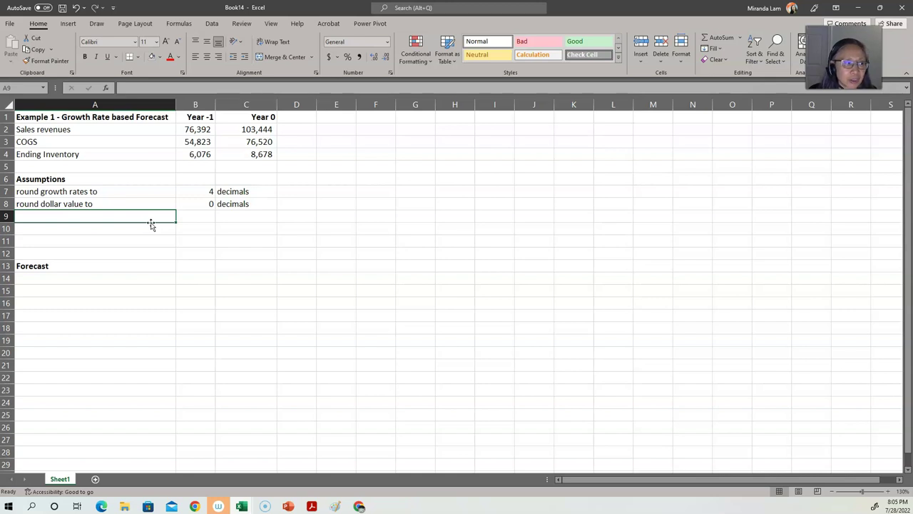
pyautogui.write('Sal')
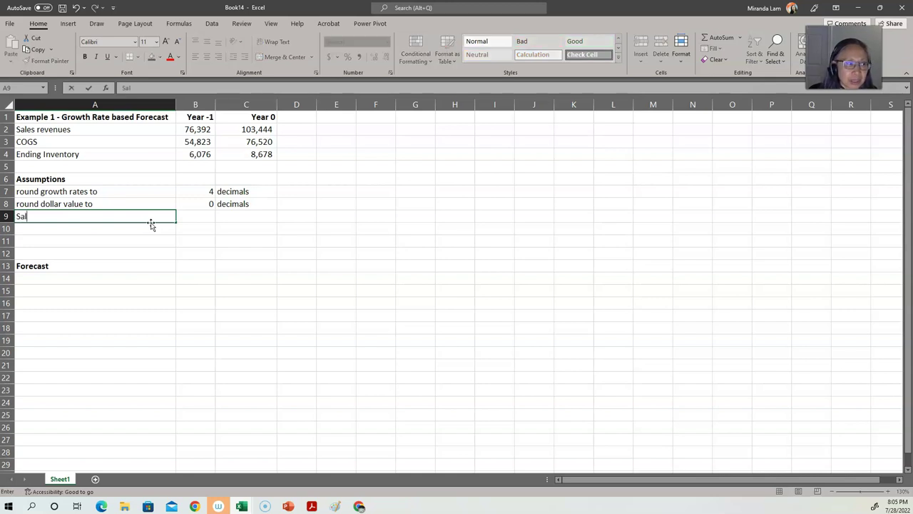
pyautogui.write('es reve')
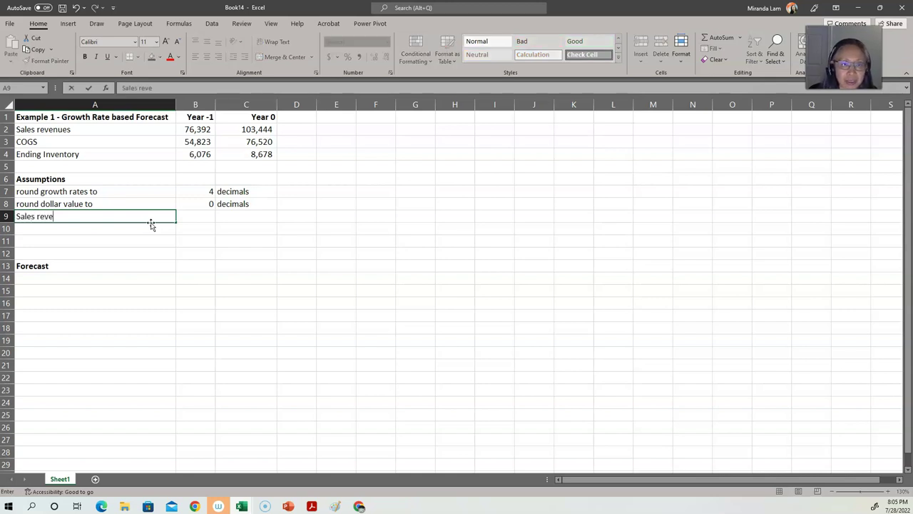
pyautogui.write('nue growth rate')
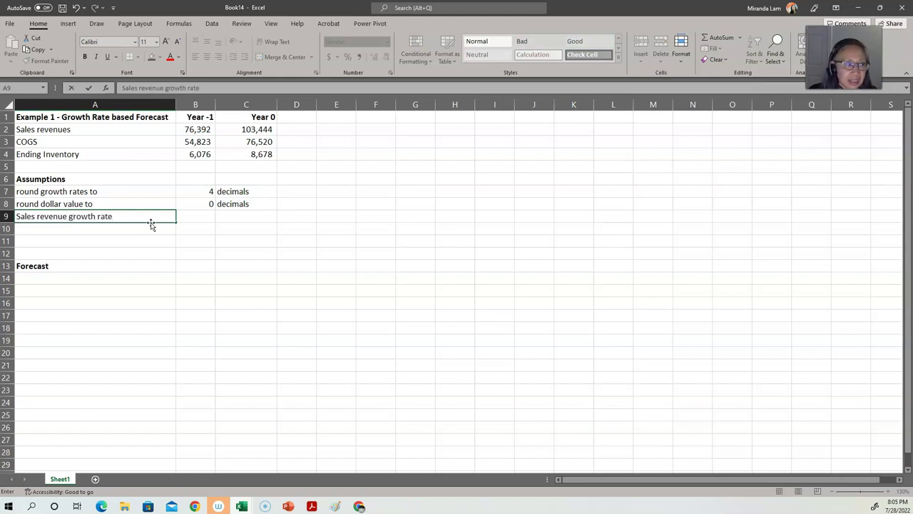
pyautogui.press('Tab')
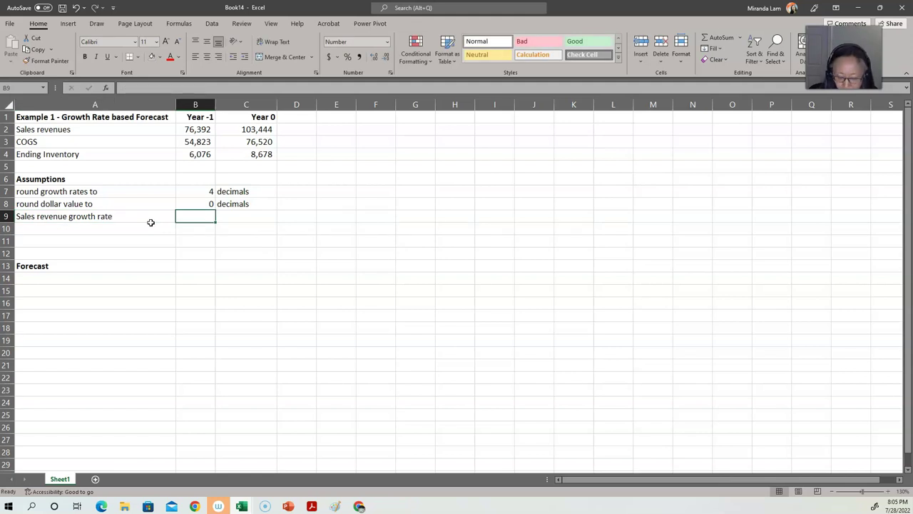
# Step: Calculate the sales revenue growth rate in B9 with the formula =C2/B2-1
pyautogui.write('=')
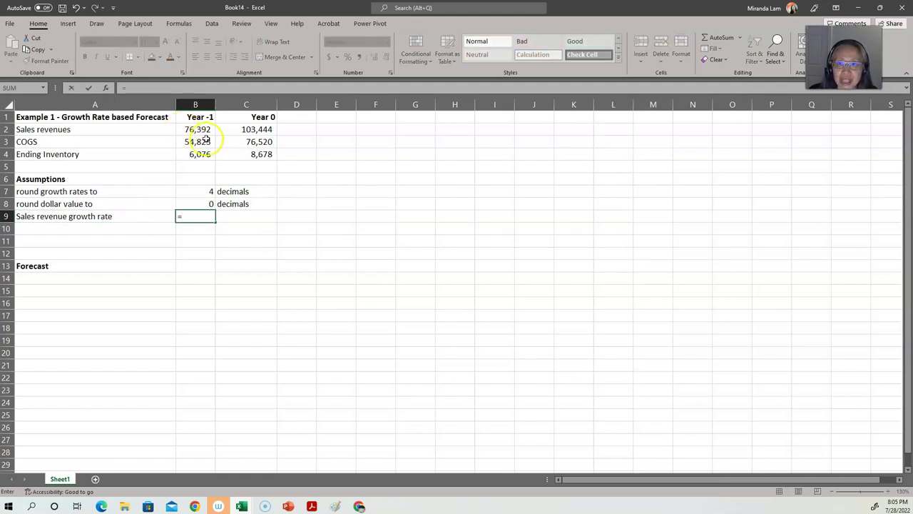
pyautogui.click(245, 129)
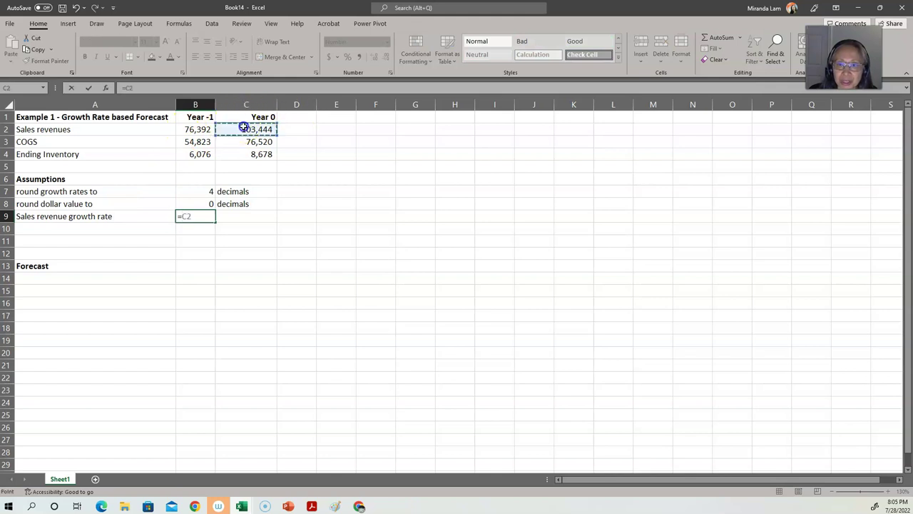
pyautogui.write('/')
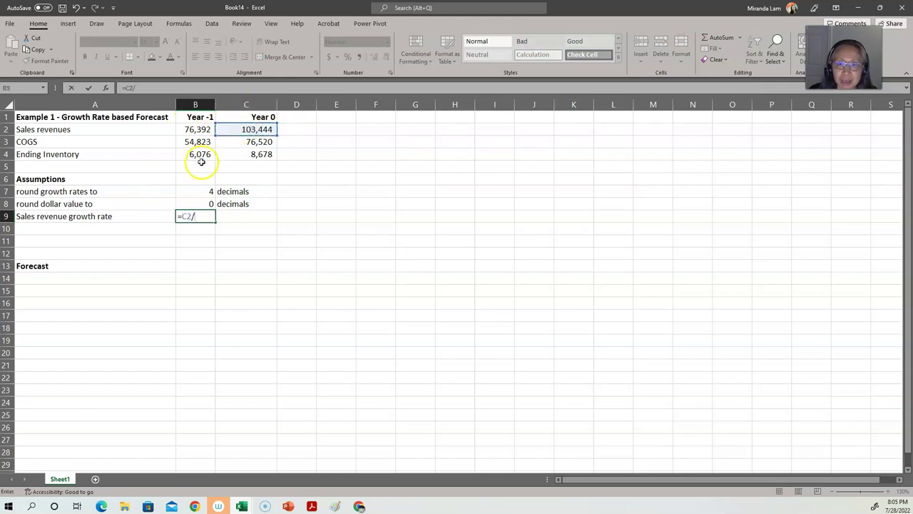
pyautogui.click(193, 131)
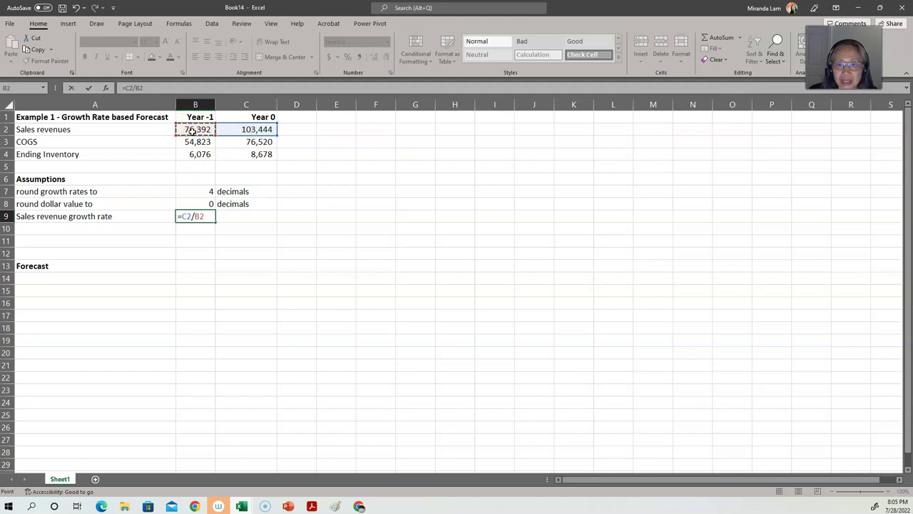
pyautogui.write('-1')
pyautogui.press('Return')
pyautogui.press('Up')
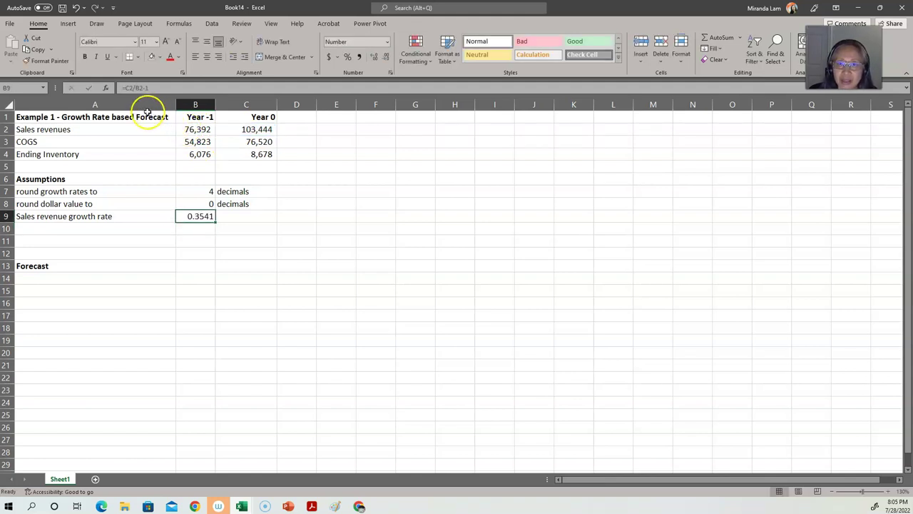
# Step: Wrap the growth rate formula in B9 in a rounding function that takes its decimals from B7: =ROUND(C2/B2-1,B7)
pyautogui.click(127, 87)
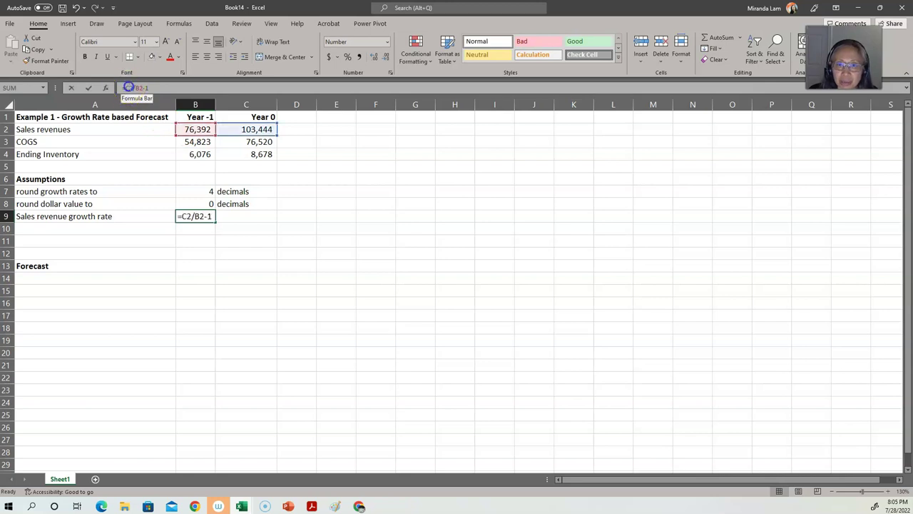
pyautogui.write('round(C2/B2-1')
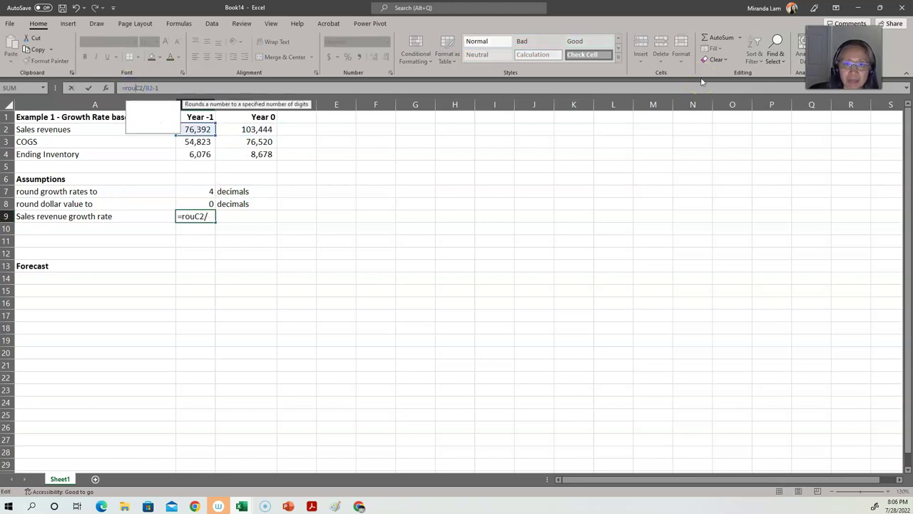
pyautogui.write(',')
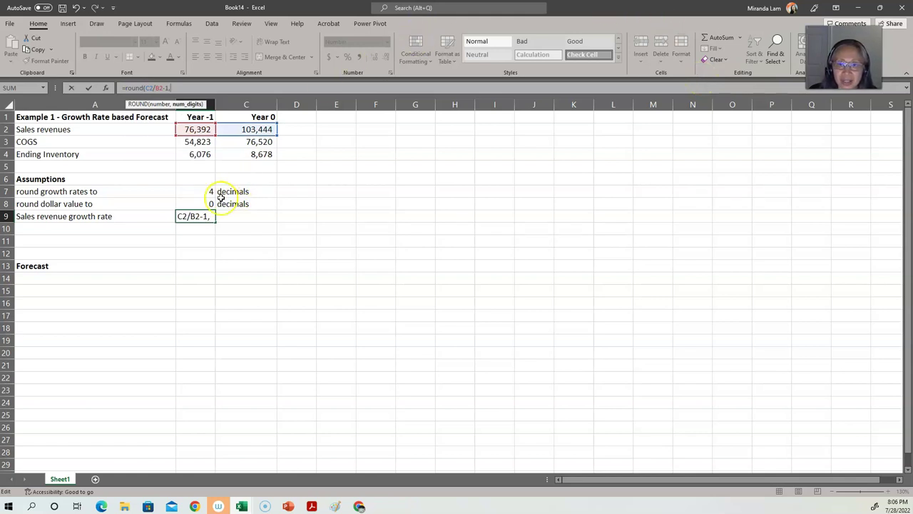
pyautogui.click(194, 191)
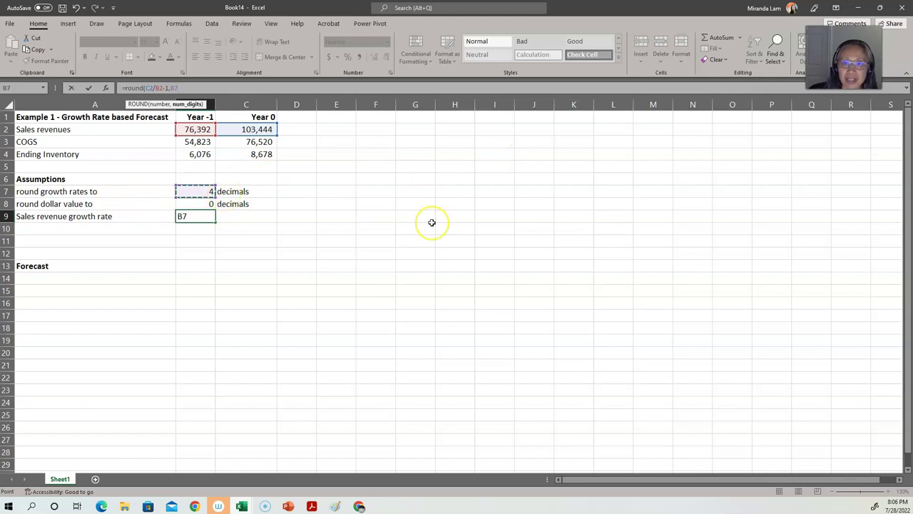
pyautogui.write(')')
pyautogui.press('Return')
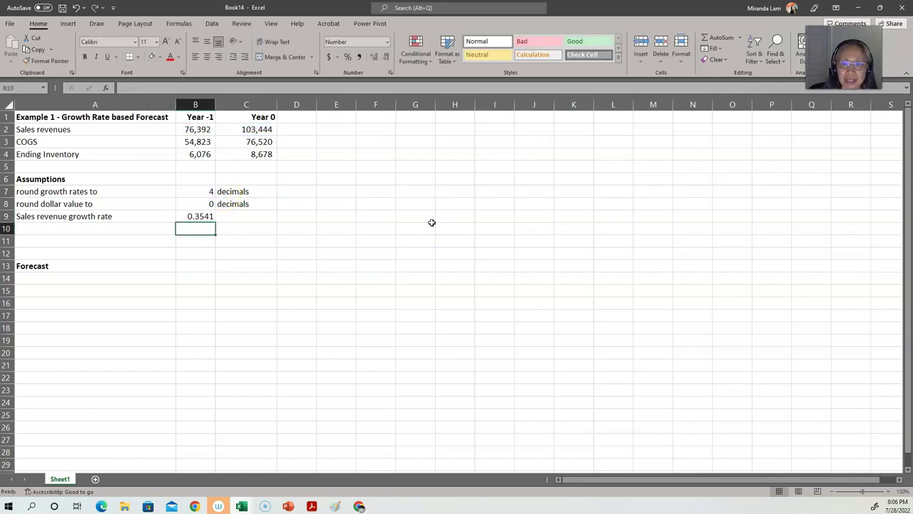
# Step: Set the growth rate rounding in B7 to 2 decimals and check the sales growth rate in B9
pyautogui.click(204, 192)
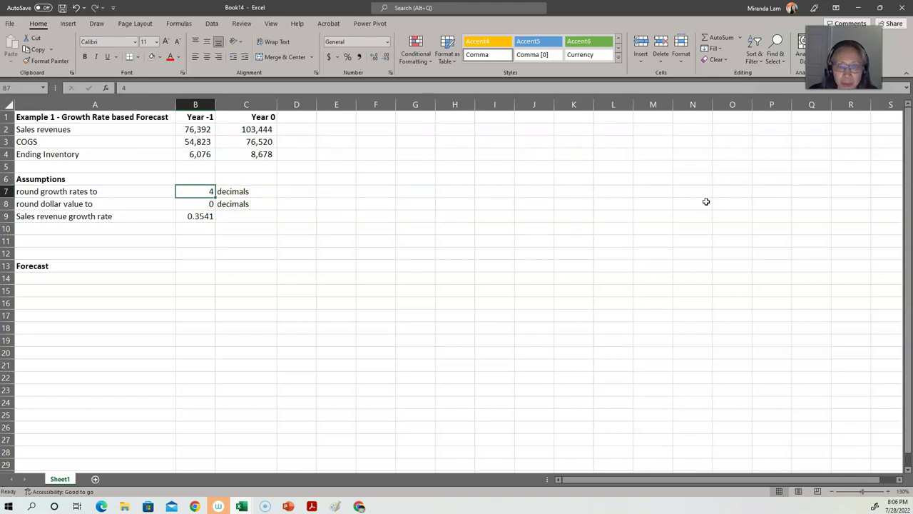
pyautogui.write('2')
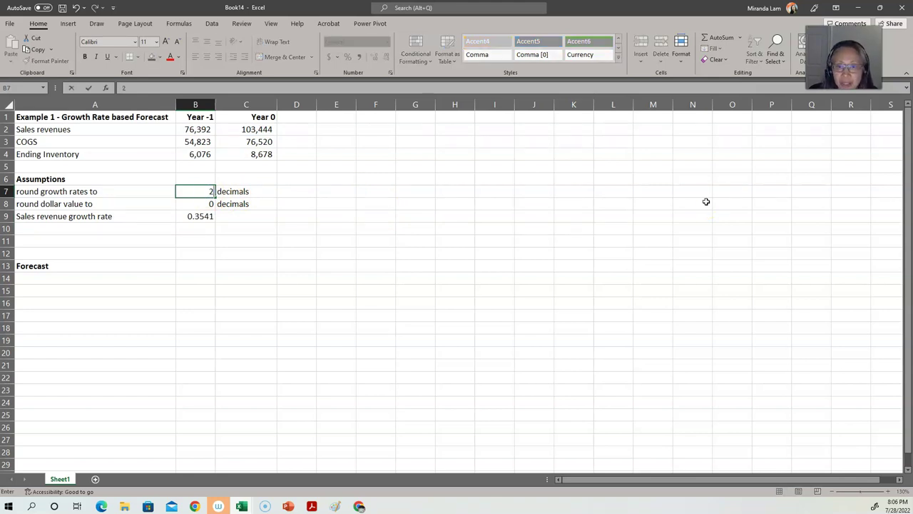
pyautogui.press('Return')
pyautogui.press('Up')
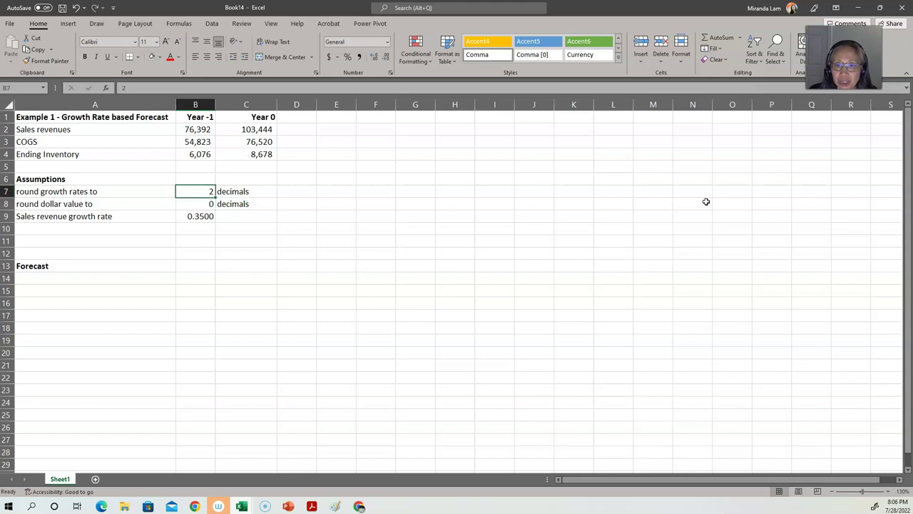
pyautogui.press('Down')
pyautogui.press('Down')
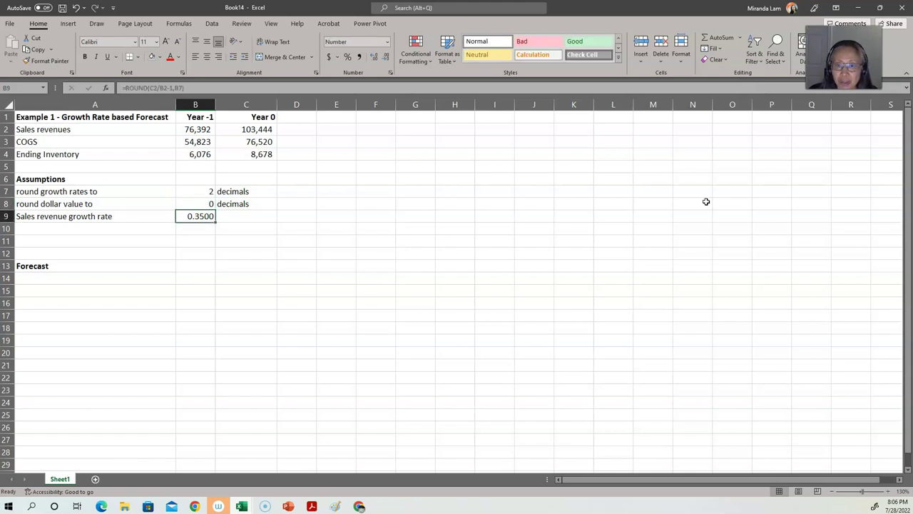
# Step: Set the growth rate rounding in B7 back to 4 decimals
pyautogui.press('Up')
pyautogui.press('Up')
pyautogui.write('4')
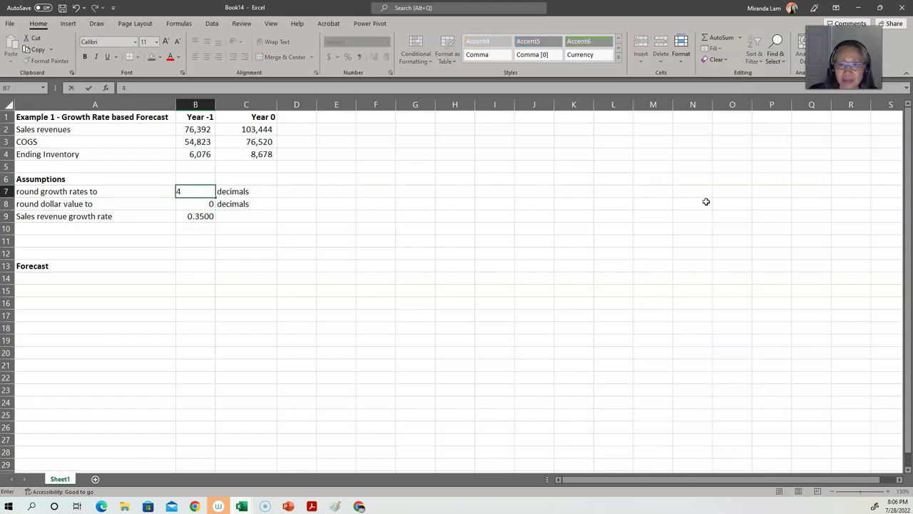
pyautogui.press('Return')
# Step: Add the label "COGS growth rate" in A10, below the sales revenue growth rate
pyautogui.press('Down')
pyautogui.press('Down')
pyautogui.press('Left')
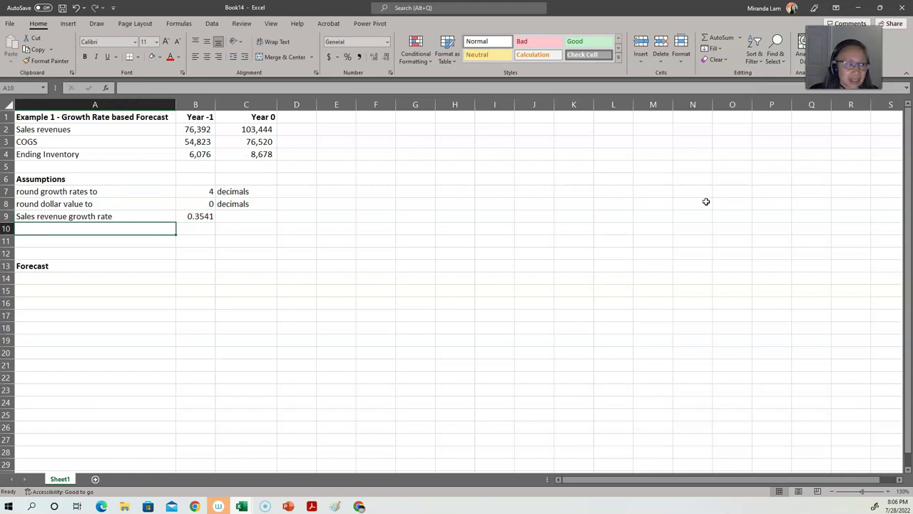
pyautogui.write('COGS')
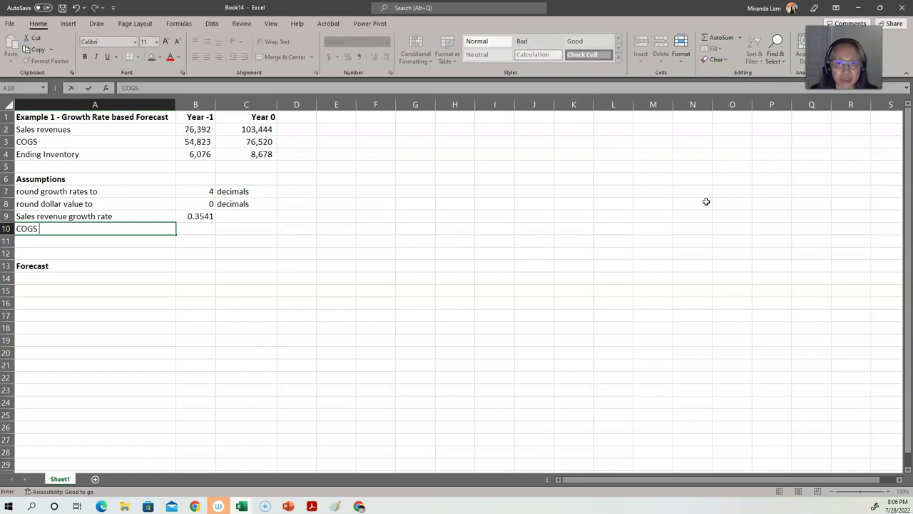
pyautogui.write('g')
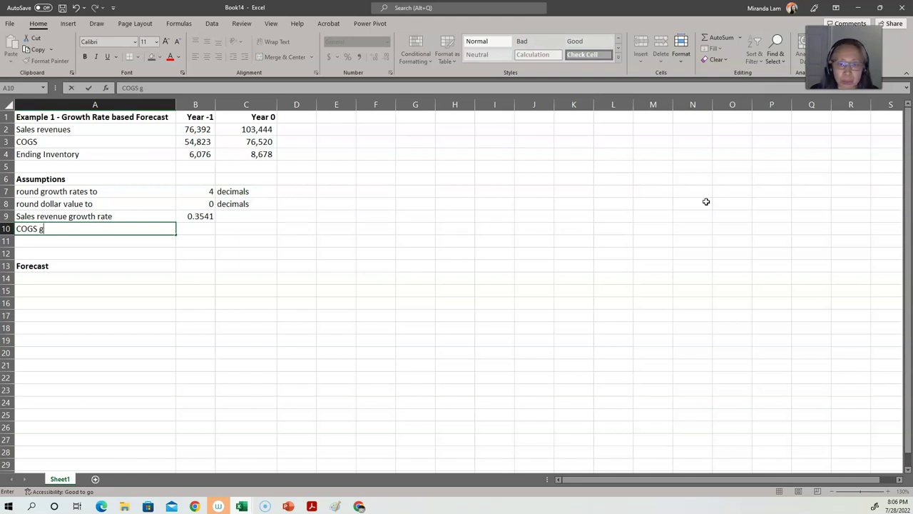
pyautogui.write('rowth rate')
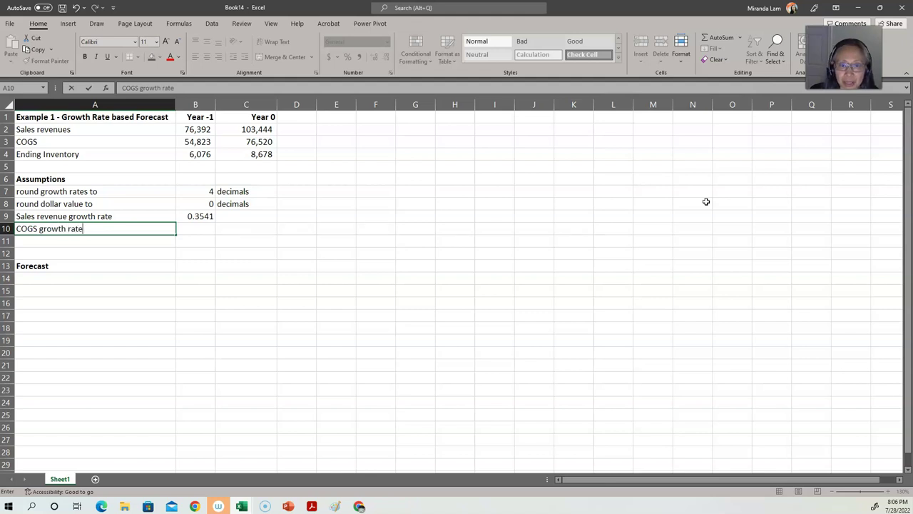
pyautogui.press('Tab')
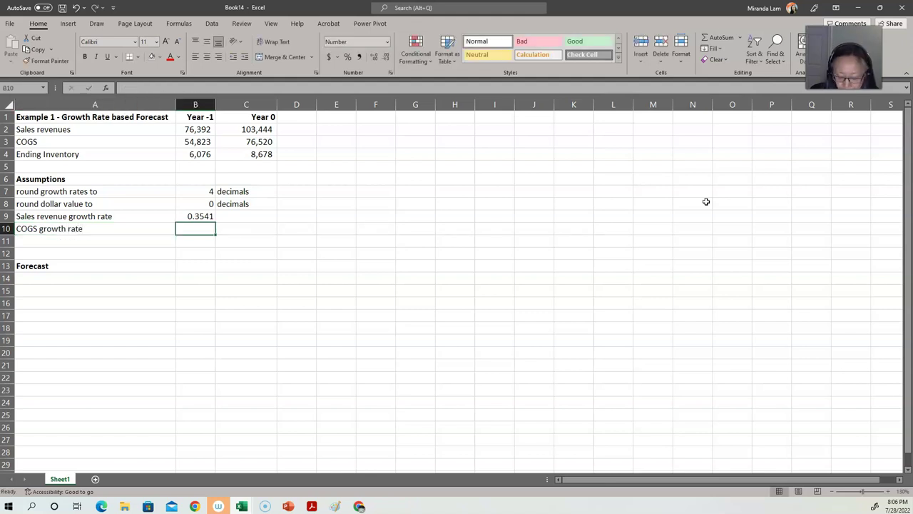
# Step: Calculate the COGS growth rate in B10 with the formula =C3/B3-1
pyautogui.write('=')
pyautogui.click(261, 141)
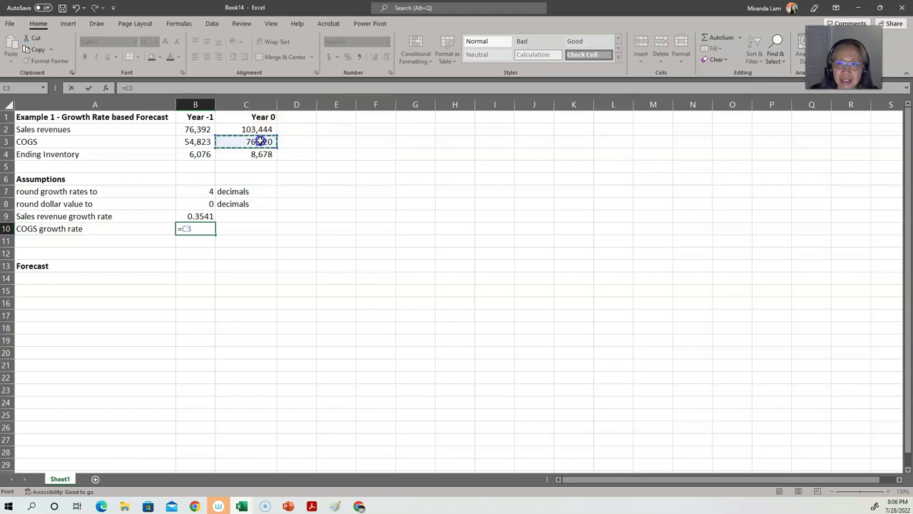
pyautogui.write('/')
pyautogui.click(201, 143)
pyautogui.write('-1')
pyautogui.press('Return')
# Step: Wrap the COGS growth rate formula in B10 in a rounding function that takes its decimals from B7: =ROUND(C3/B3-1,B7)
pyautogui.press('Up')
pyautogui.press('F2')
pyautogui.press('Home')
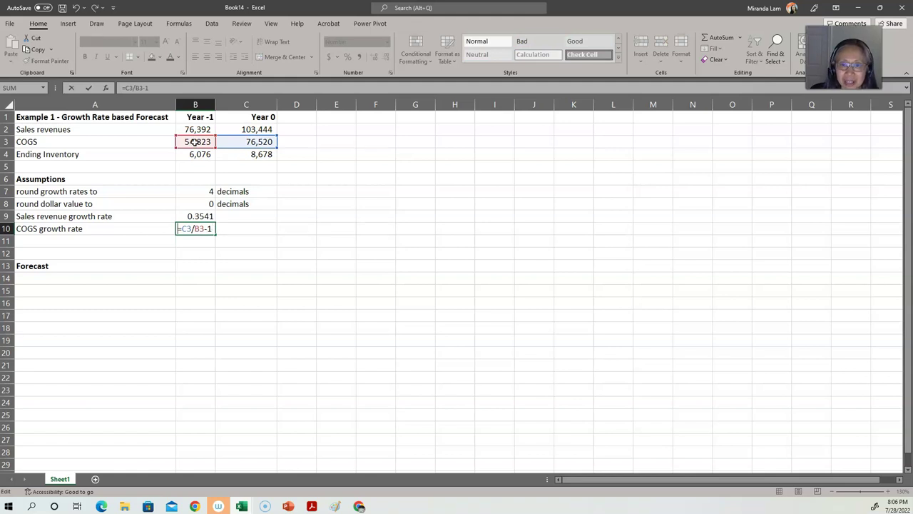
pyautogui.write('round(C3/B3-1')
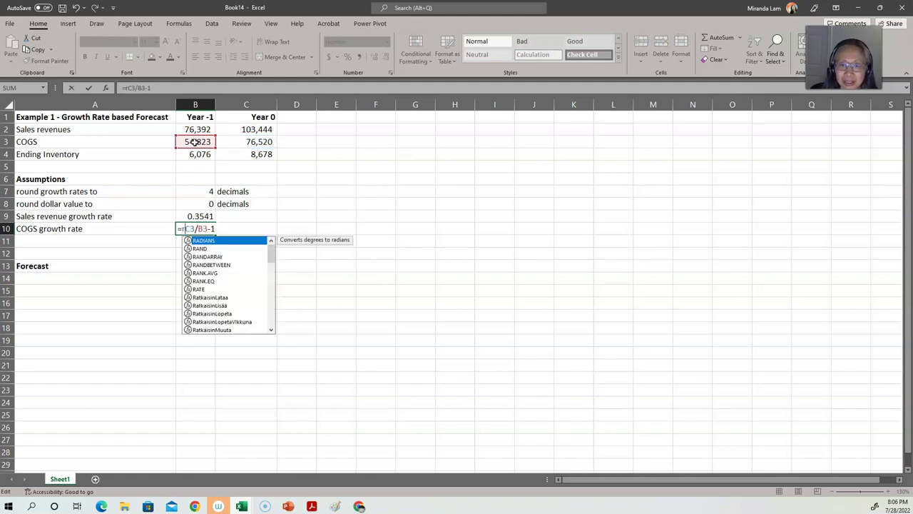
pyautogui.write(',')
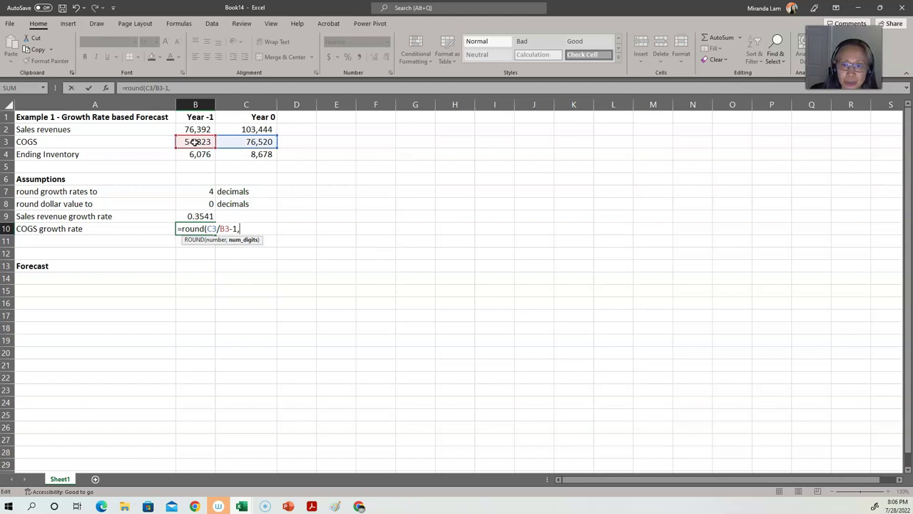
pyautogui.click(189, 192)
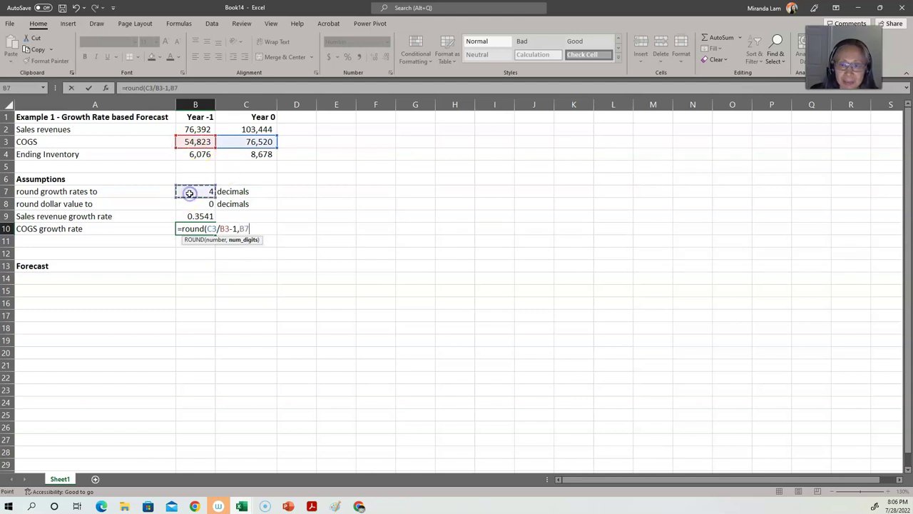
pyautogui.write(')')
pyautogui.hotkey('ctrl', 'Return')
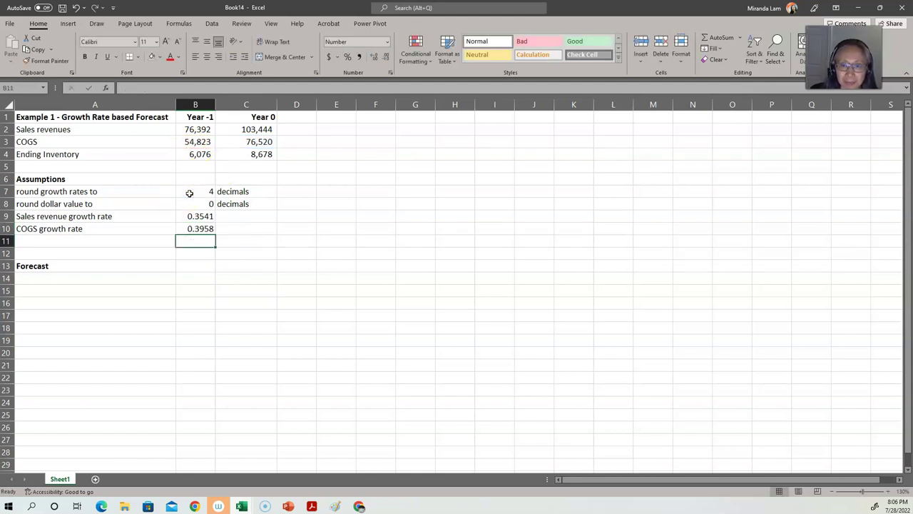
# Step: Add the label "Inventory Turnover in year 0" in A11, below the COGS growth rate
pyautogui.press('Down')
pyautogui.press('Left')
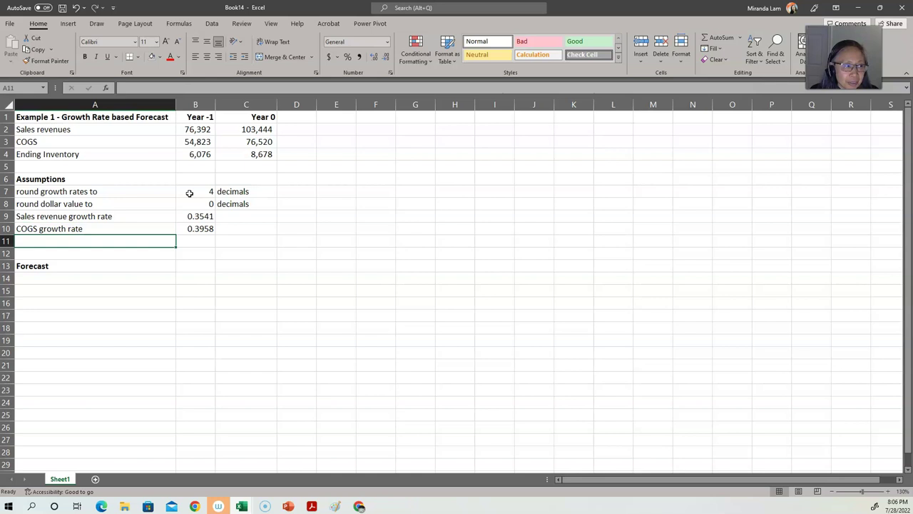
pyautogui.write('Inventory ')
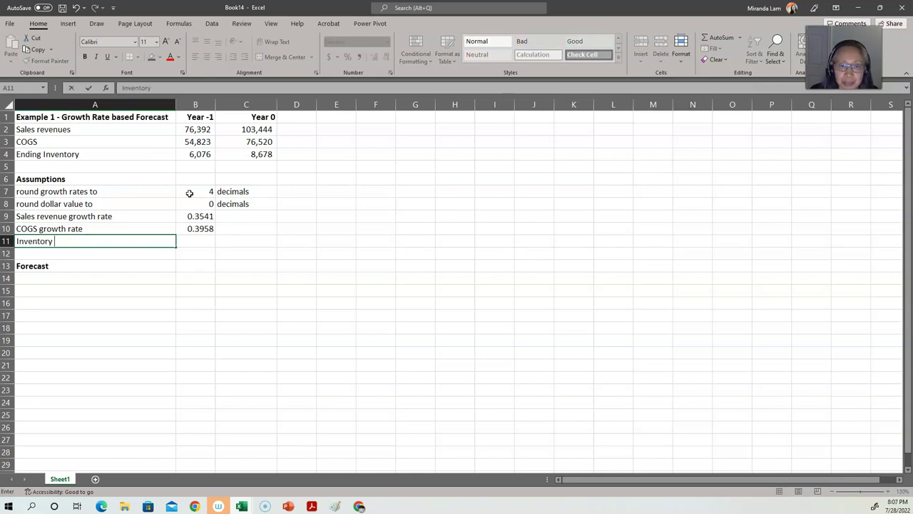
pyautogui.write('Tur')
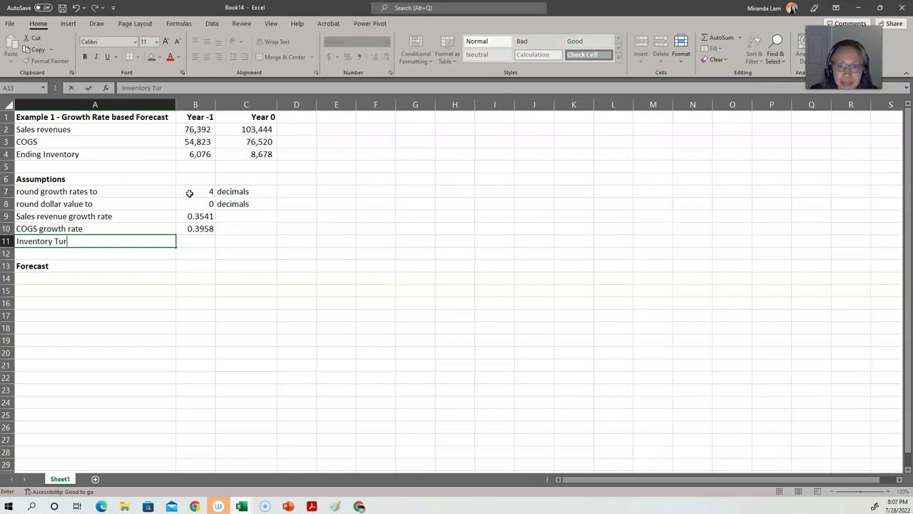
pyautogui.write('nover i')
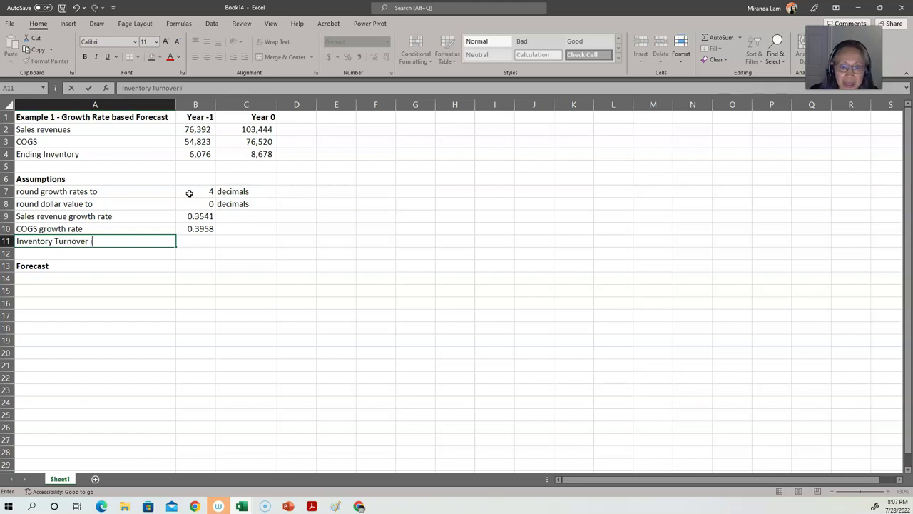
pyautogui.write('n year 0')
pyautogui.press('Tab')
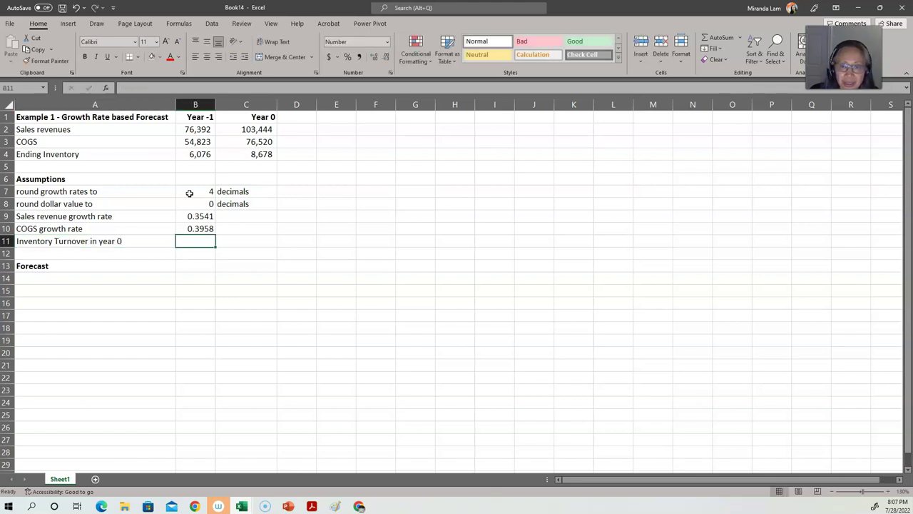
# Step: Calculate inventory turnover in B11 as year 0 COGS over average inventory with the formula =C3/((B4+C4)/2)
pyautogui.write('=')
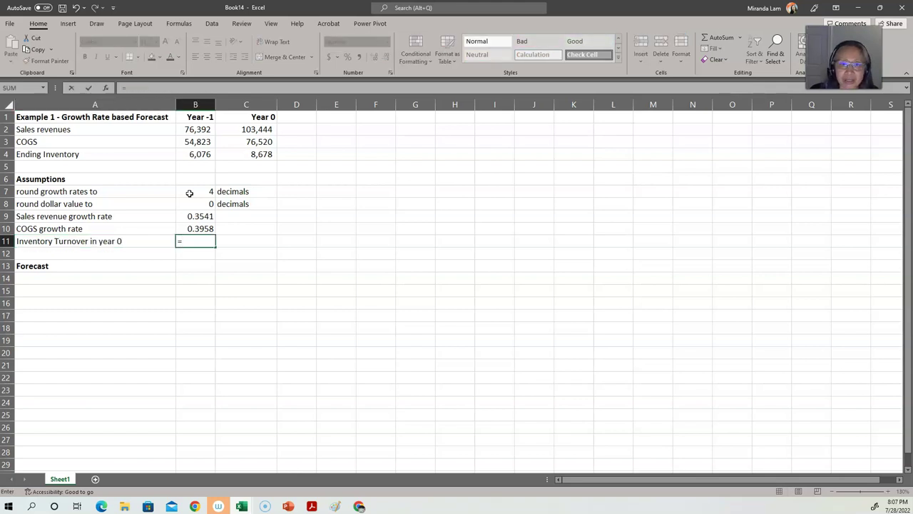
pyautogui.click(246, 142)
pyautogui.write('/')
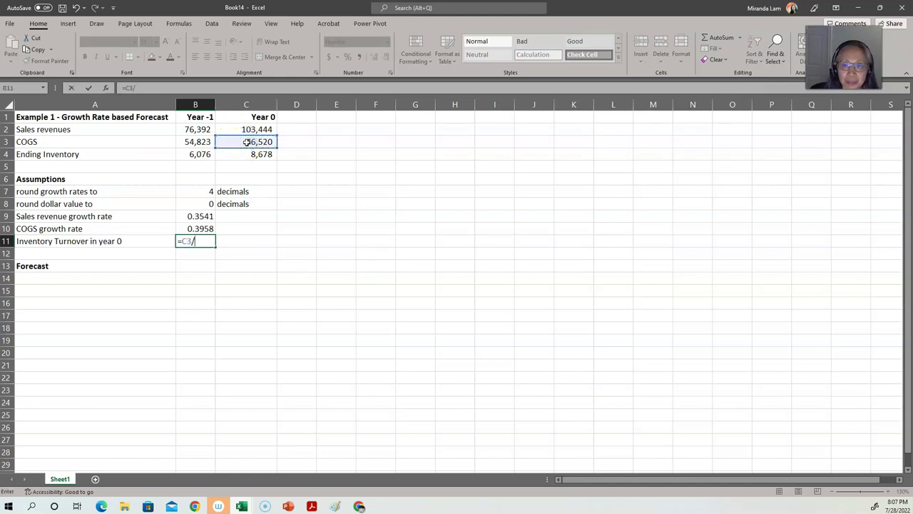
pyautogui.write('((')
pyautogui.click(202, 153)
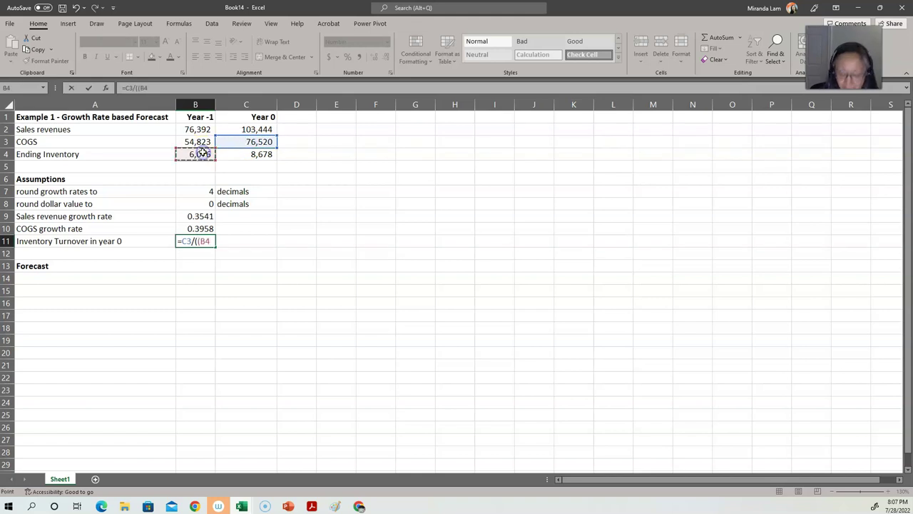
pyautogui.click(219, 152)
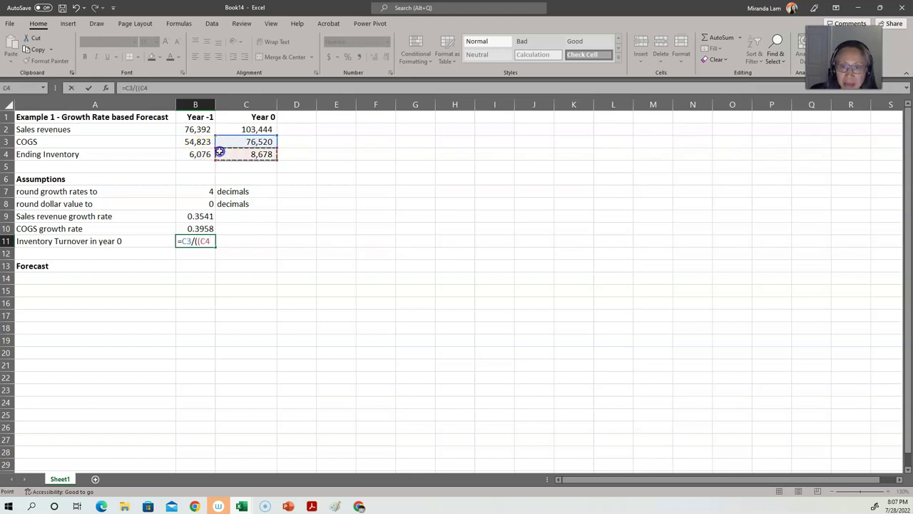
pyautogui.press('Left')
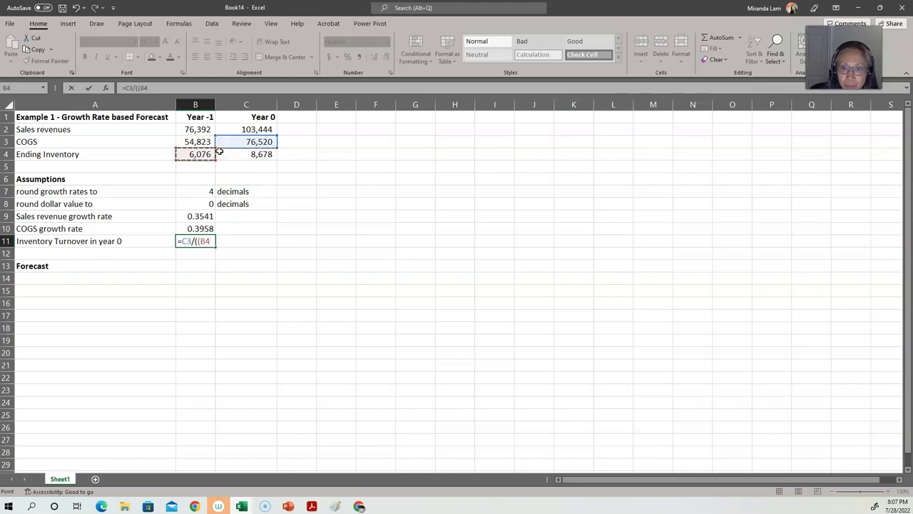
pyautogui.write('+')
pyautogui.click(219, 152)
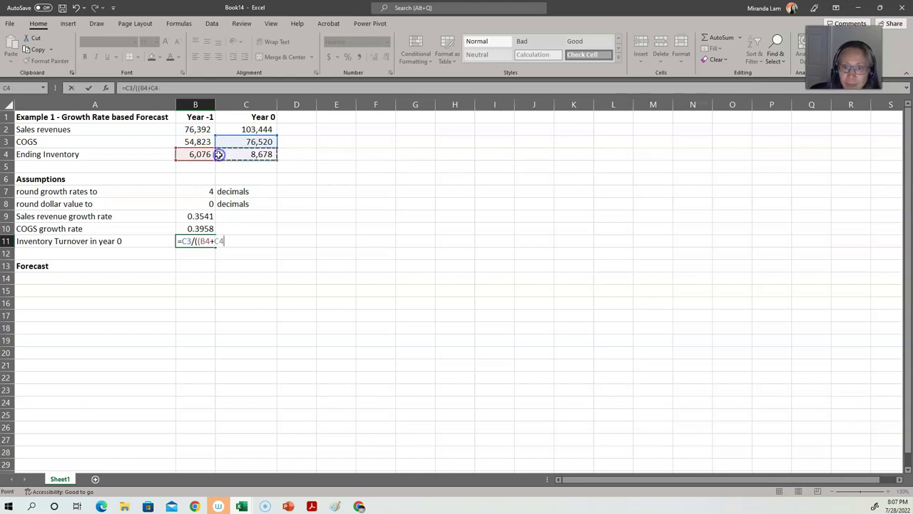
pyautogui.write(')/2)')
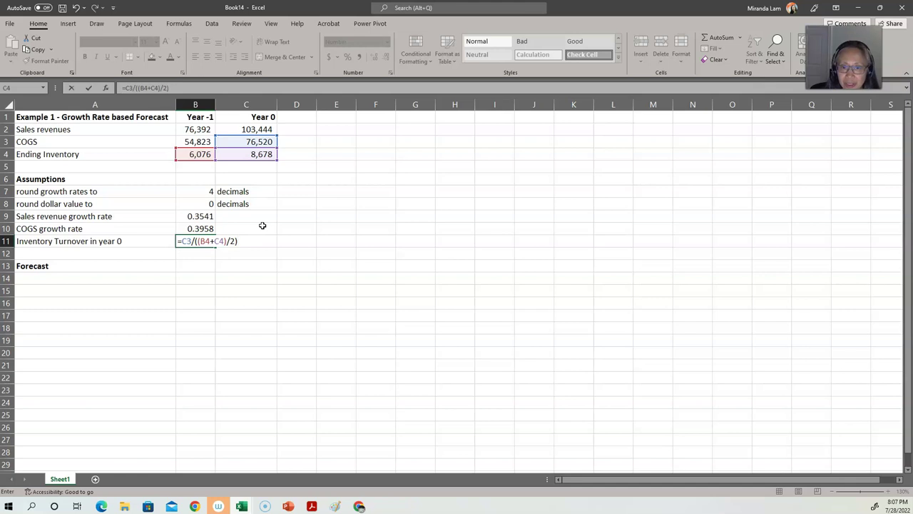
pyautogui.press('Return')
# Step: Round the inventory turnover in B11 to the decimals set in B7: =ROUND(C3/((B4+C4)/2),B7)
pyautogui.press('Up')
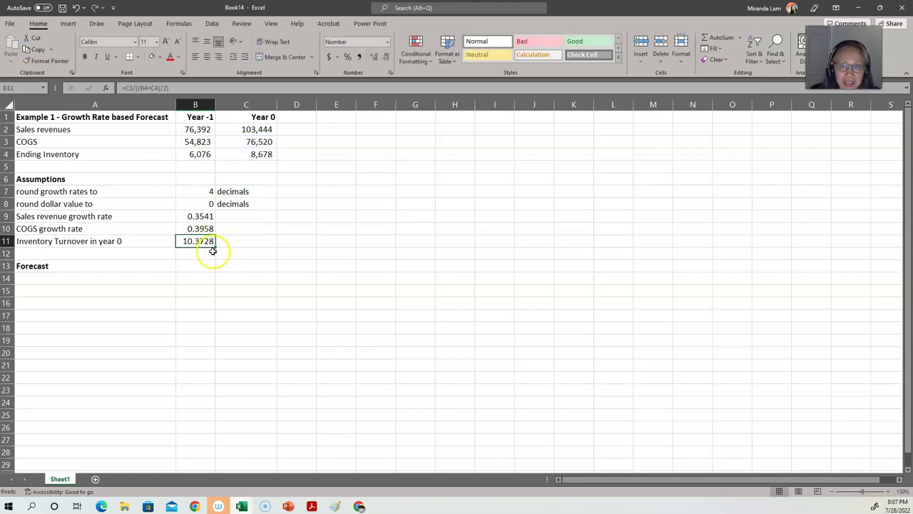
pyautogui.click(126, 87)
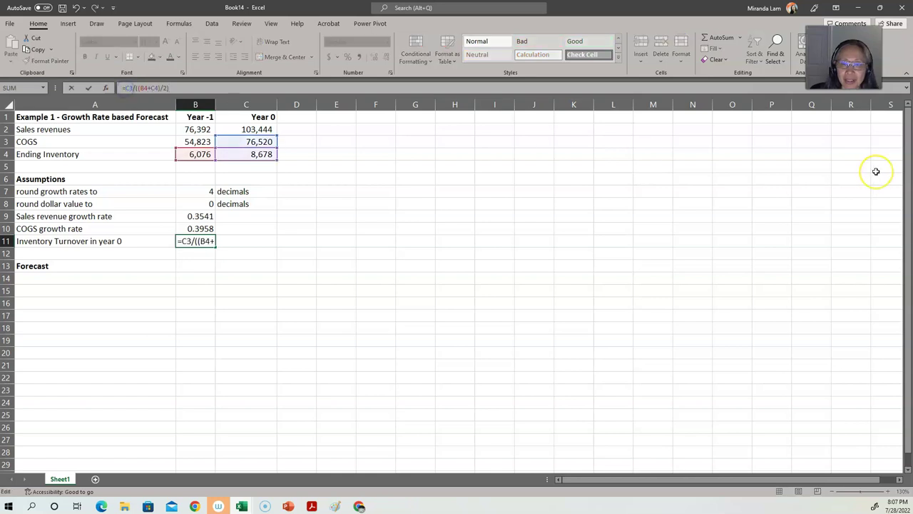
pyautogui.write('round(')
pyautogui.press('End')
pyautogui.write(',')
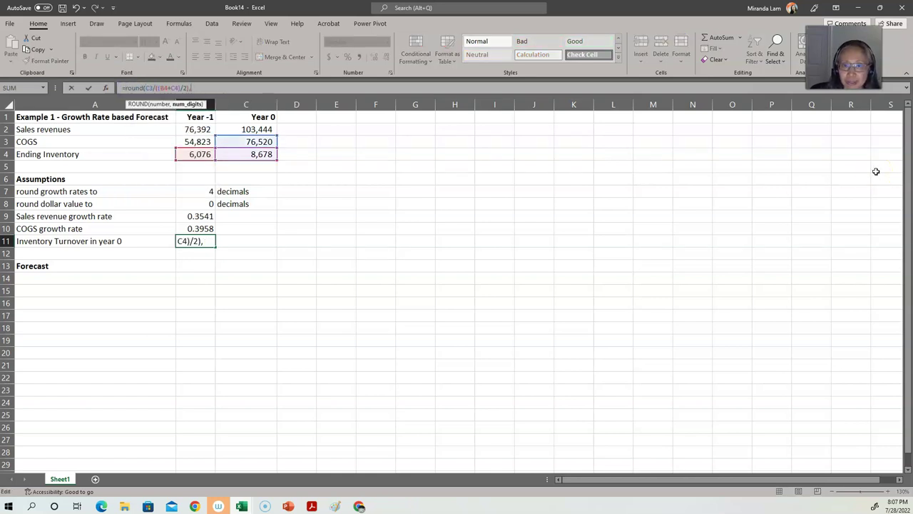
pyautogui.click(201, 195)
pyautogui.write(')')
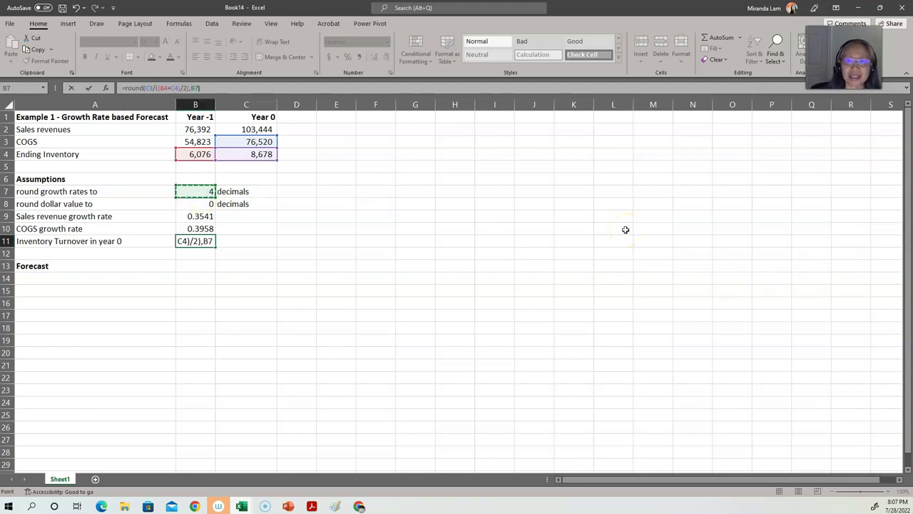
pyautogui.press('Return')
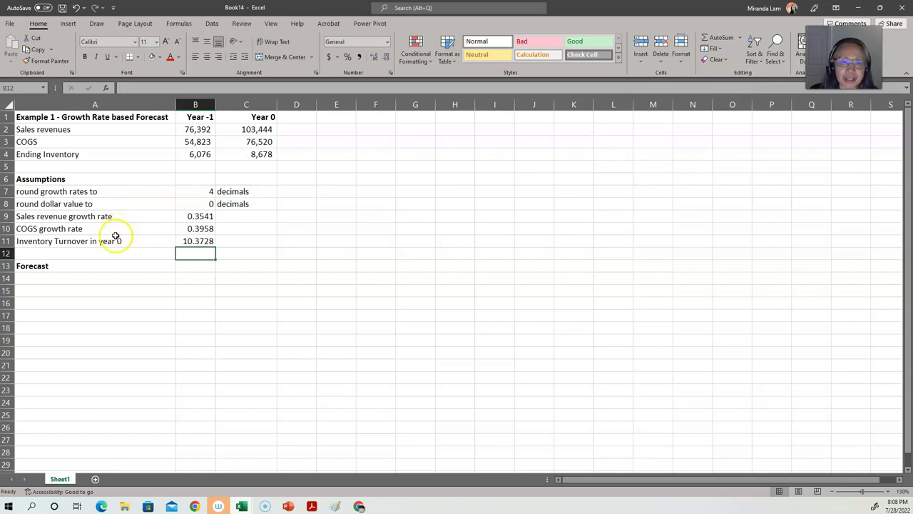
# Step: Add the labels "Projected sales revenues" in A14 and "Projected COGS" in A15, below the Forecast heading
pyautogui.click(97, 277)
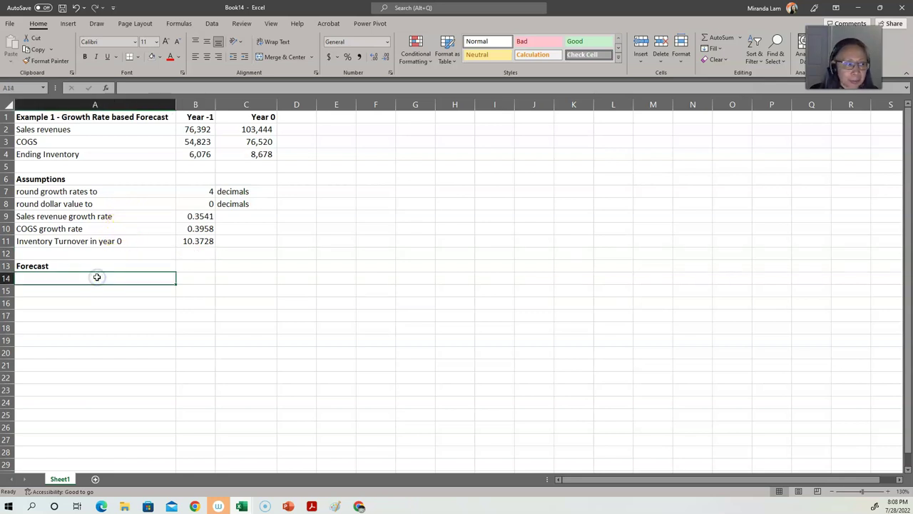
pyautogui.write('Projected sale')
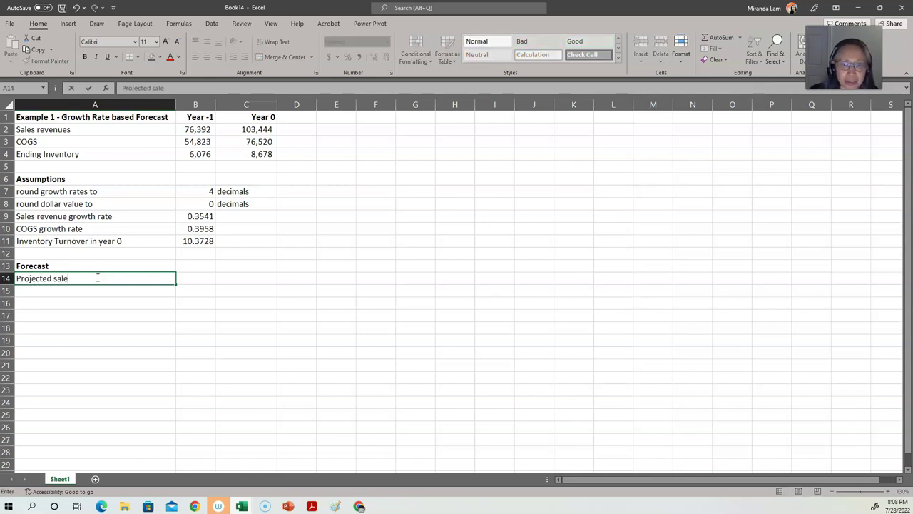
pyautogui.write('s revenues')
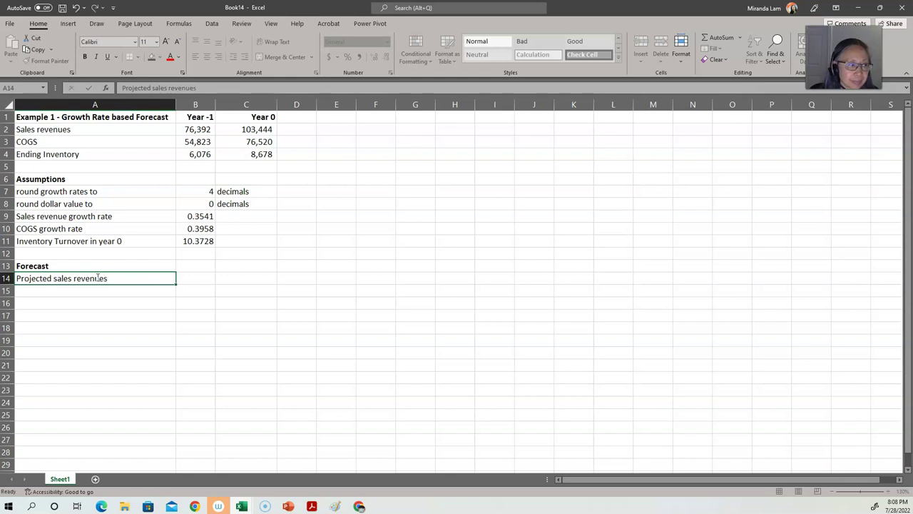
pyautogui.press('Return')
pyautogui.write('P')
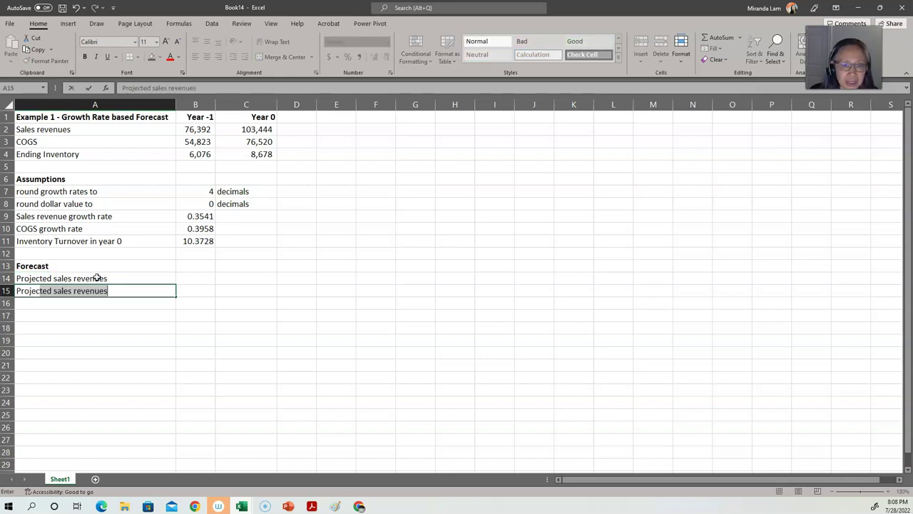
pyautogui.write('rojected COGS')
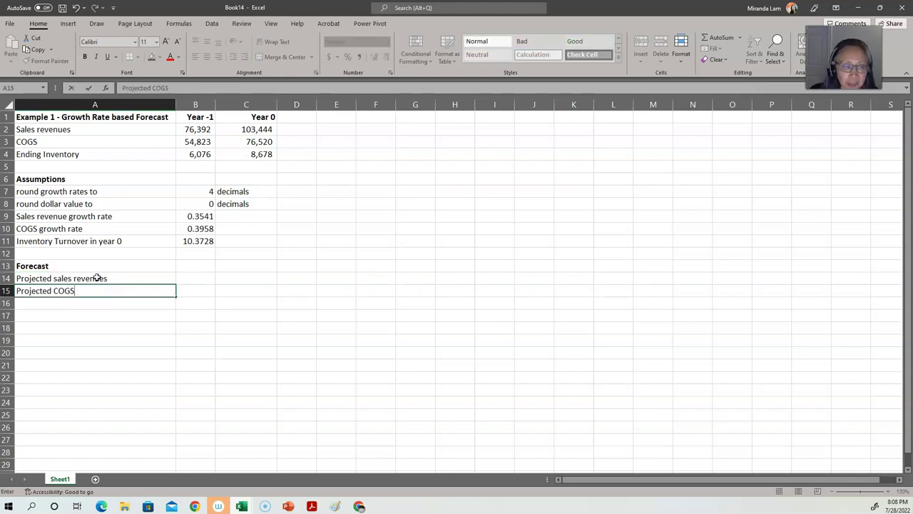
pyautogui.press('Return')
# Step: Add the labels "Projected average inventory" in A16 and "Projected ending inventory" in A17
pyautogui.write('Pro')
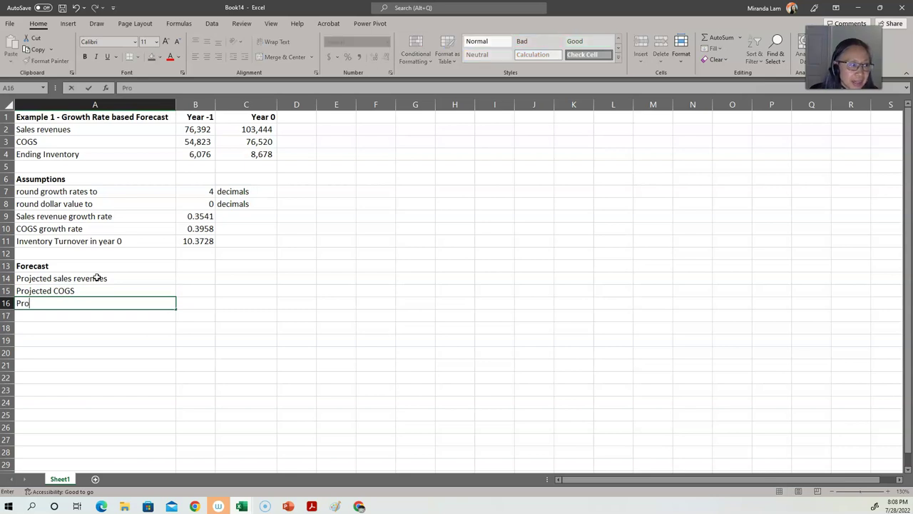
pyautogui.write('jected average inventory')
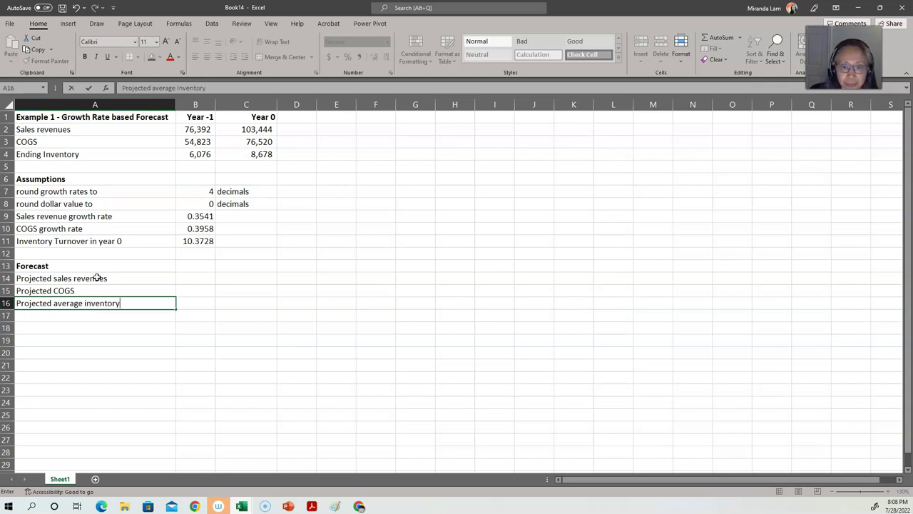
pyautogui.press('Return')
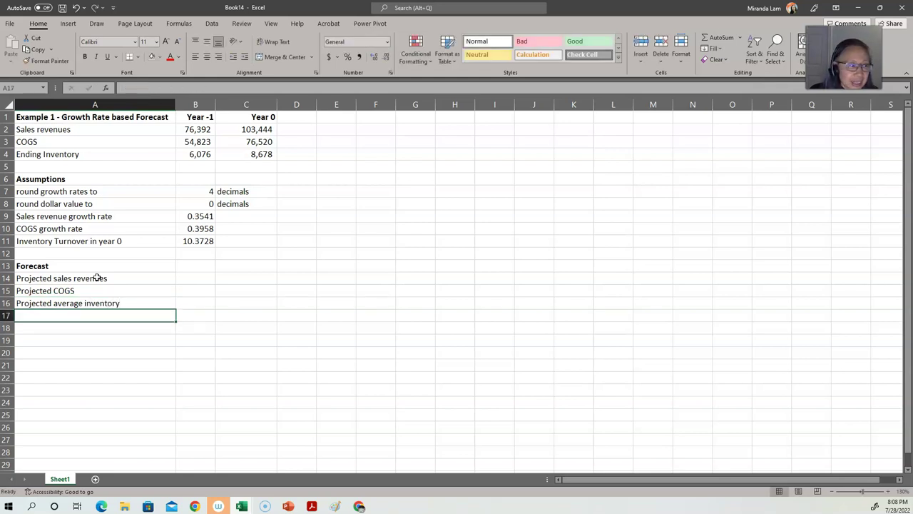
pyautogui.write('Projected')
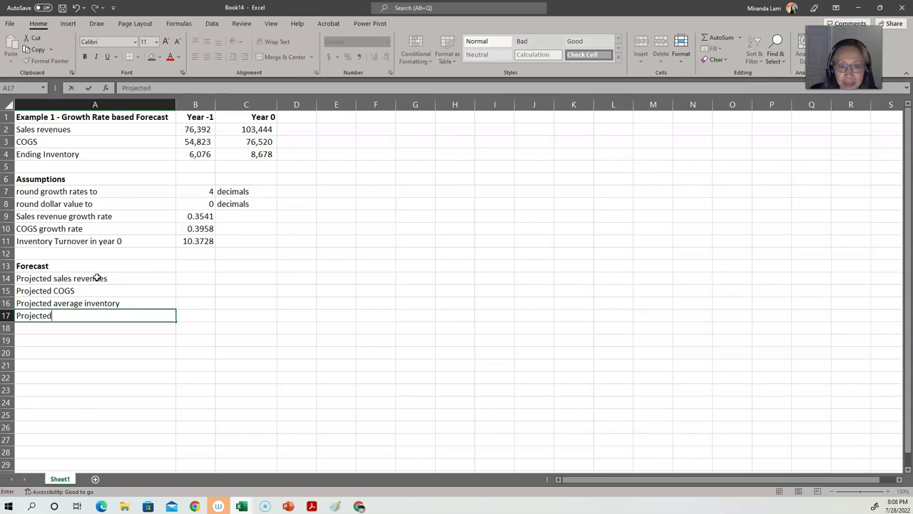
pyautogui.write(' ending ')
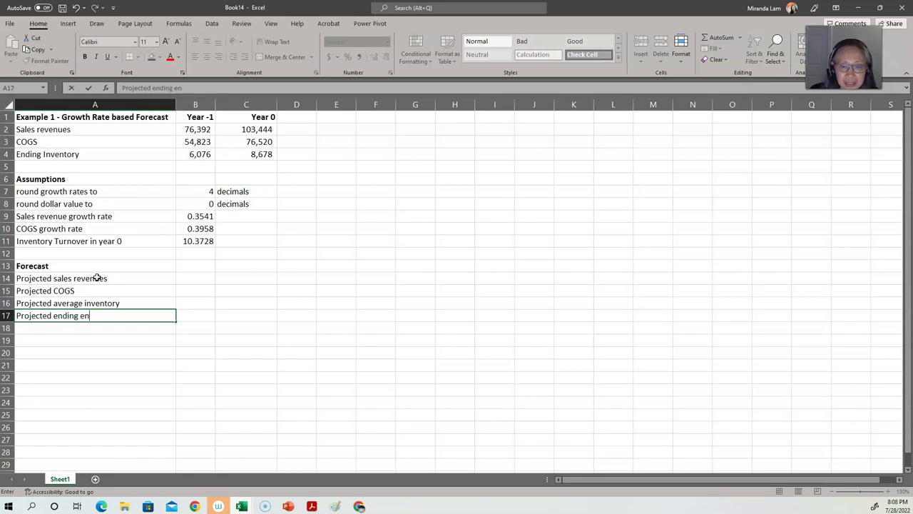
pyautogui.write('inventory')
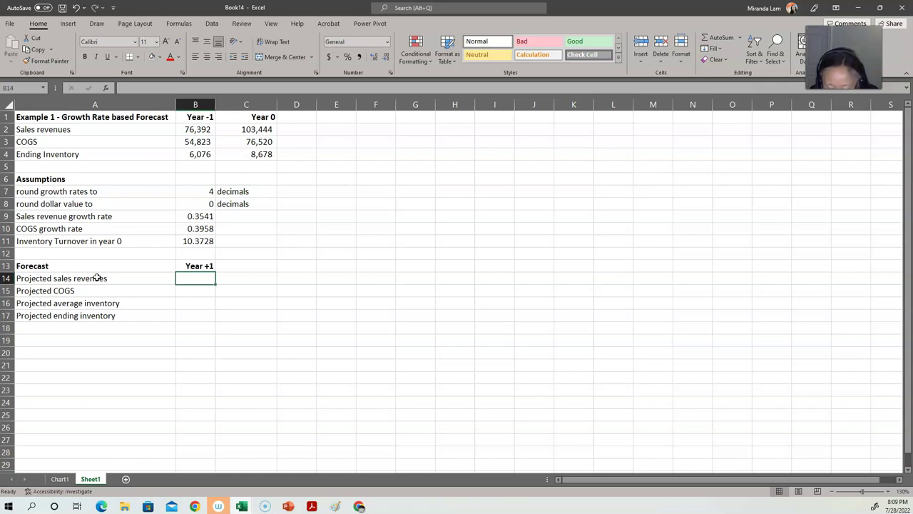
# Step: Project Year +1 sales revenues in B14 from year 0 sales and the sales growth rate with the formula =C2*(1+B9)
pyautogui.write('=')
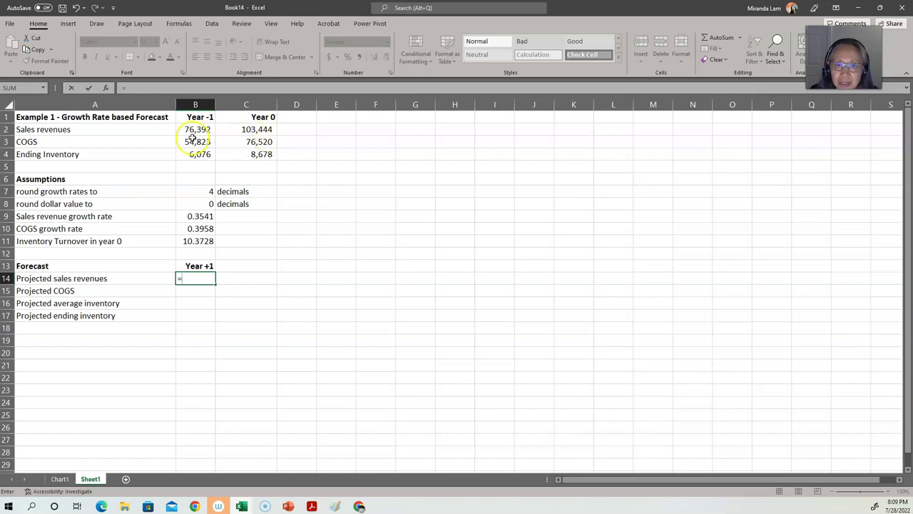
pyautogui.click(265, 130)
pyautogui.write('*(1+')
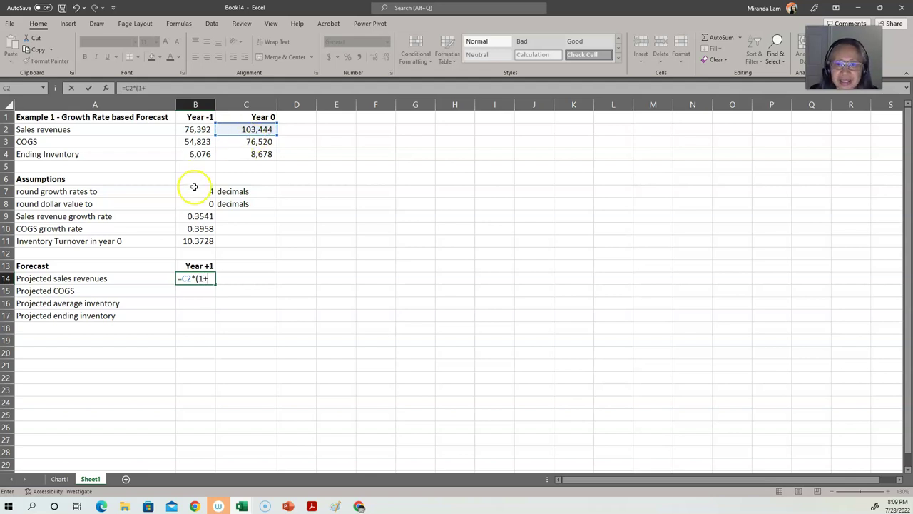
pyautogui.click(194, 216)
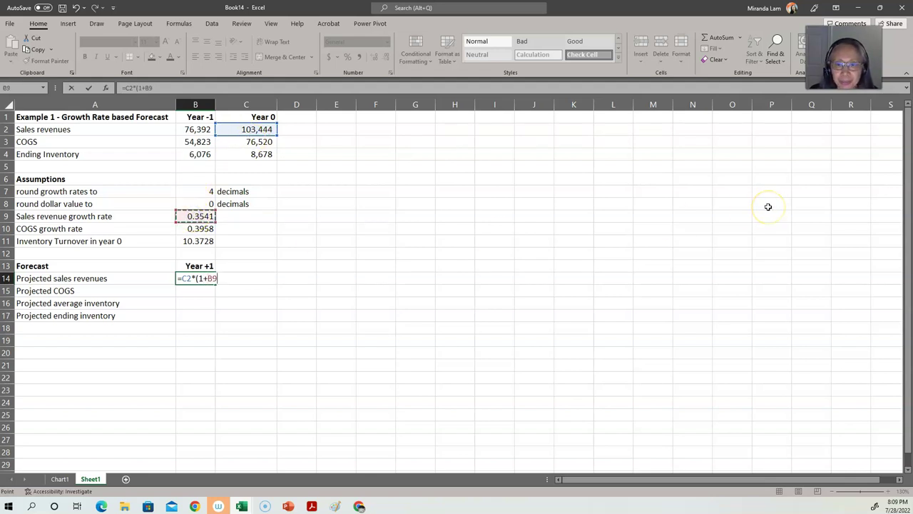
pyautogui.write(')')
pyautogui.press('Return')
# Step: Round the projected sales revenues in B14 to the dollar decimals set in B8: =ROUND(C2*(1+B9),B8)
pyautogui.press('Up')
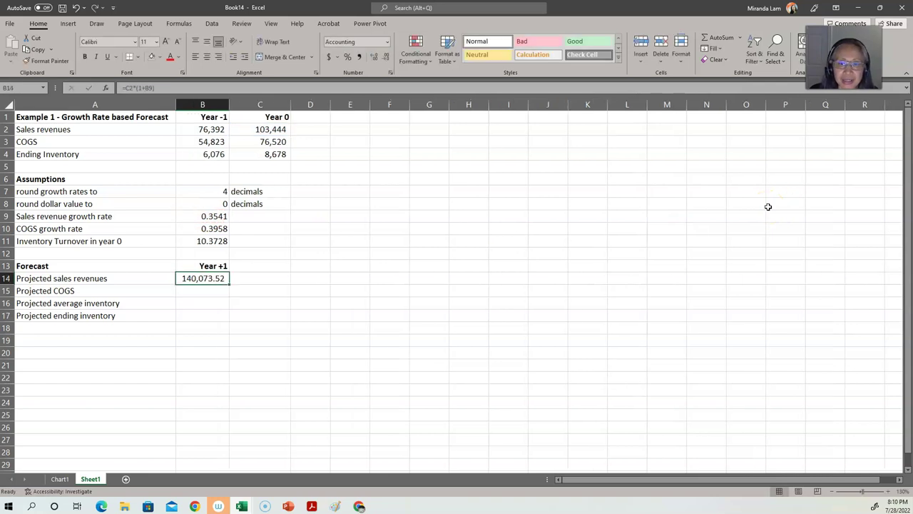
pyautogui.press('F2')
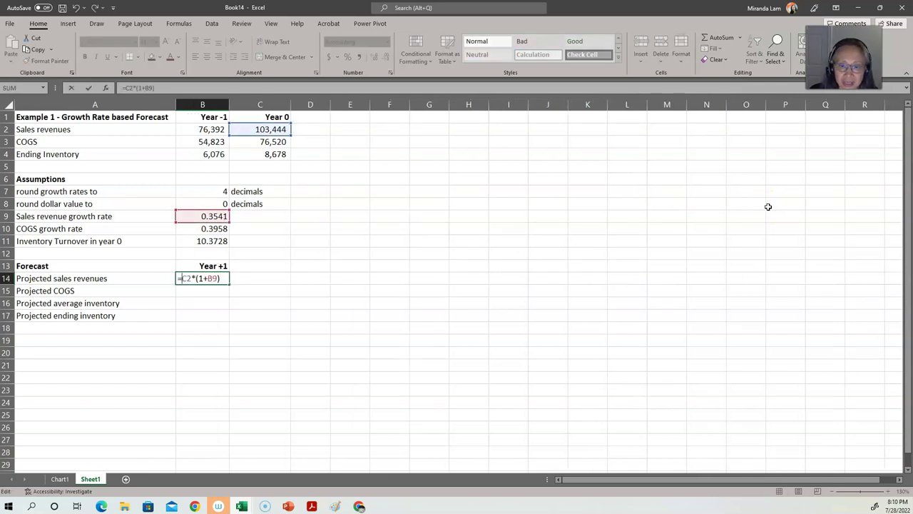
pyautogui.write('round(')
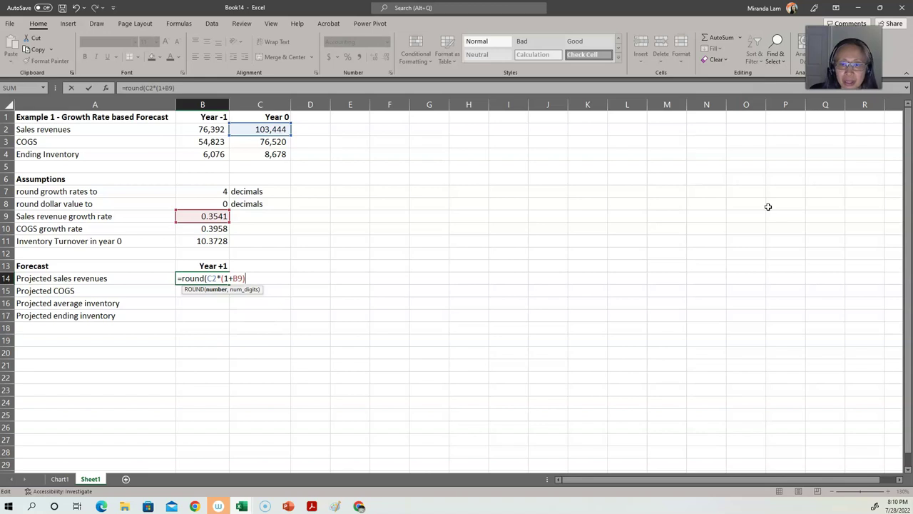
pyautogui.write(',')
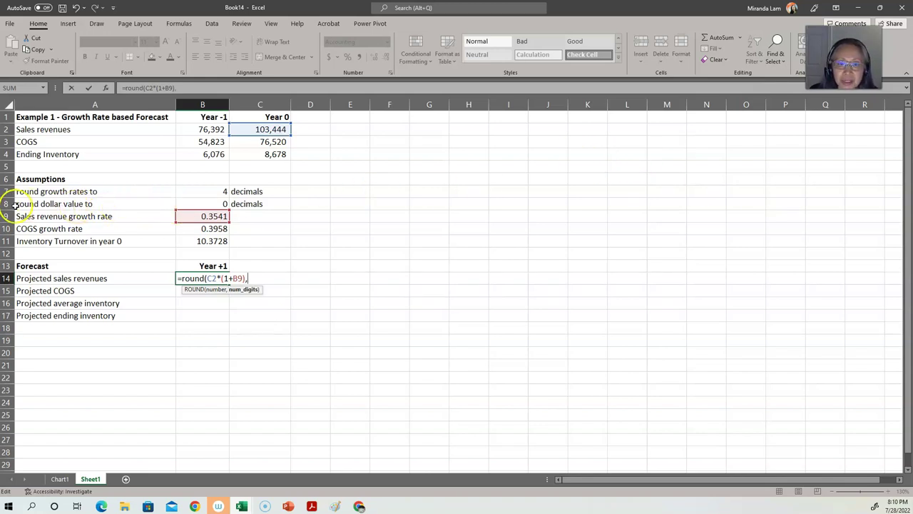
pyautogui.click(210, 205)
pyautogui.write(')')
pyautogui.press('Return')
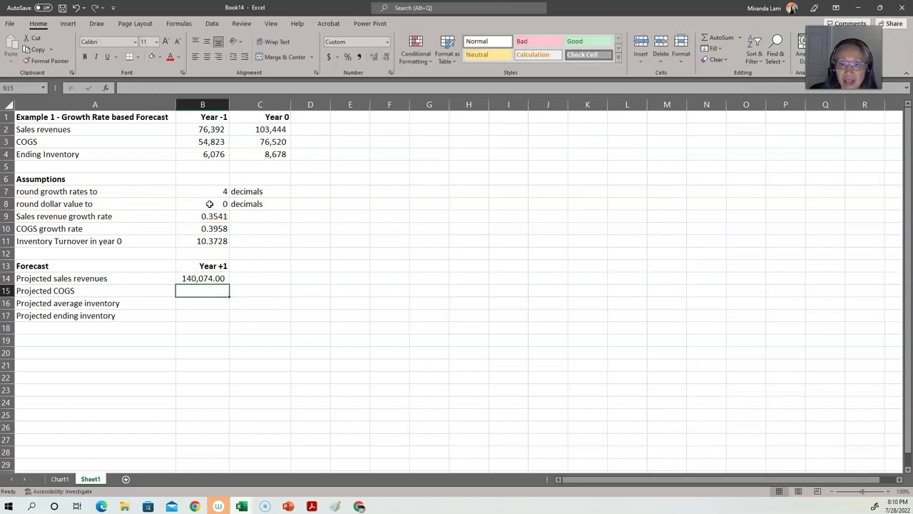
# Step: Test the dollar rounding assumption in B8 with 2 decimals and set it back to 0
pyautogui.click(214, 279)
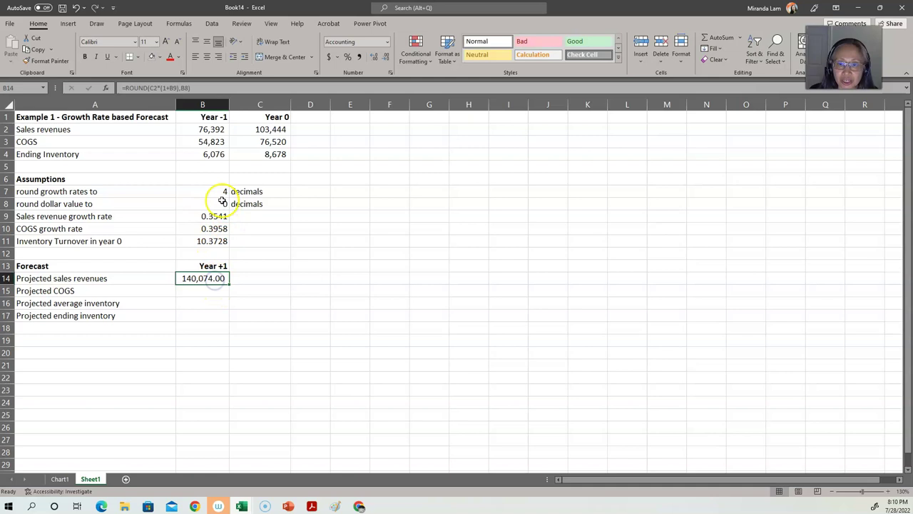
pyautogui.click(223, 203)
pyautogui.write('2')
pyautogui.press('Return')
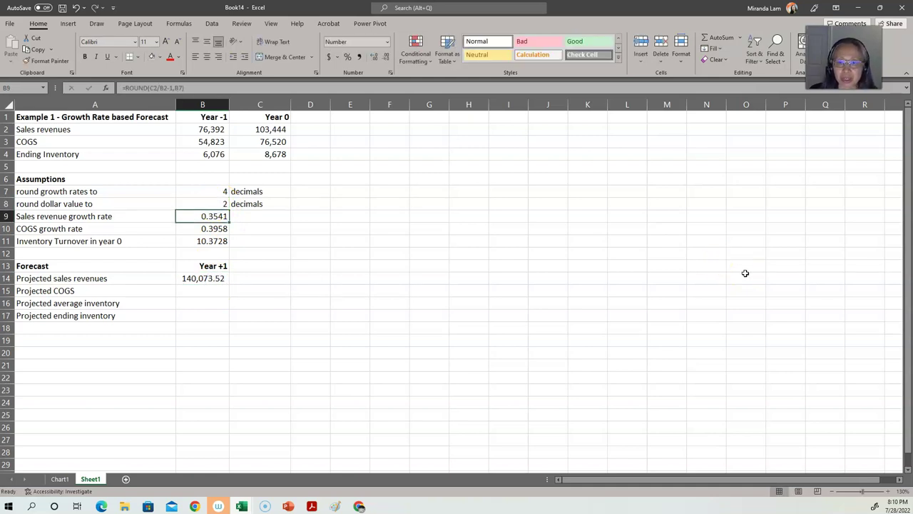
pyautogui.press('Up')
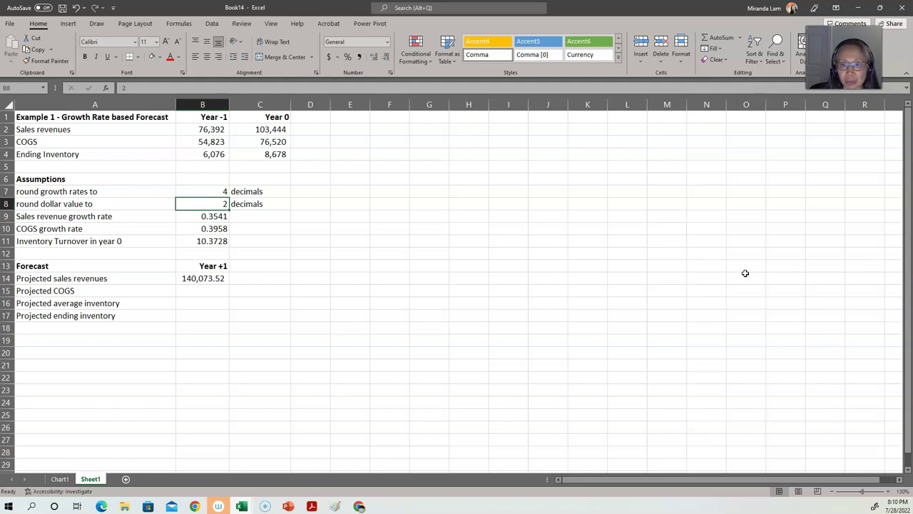
pyautogui.write('-0')
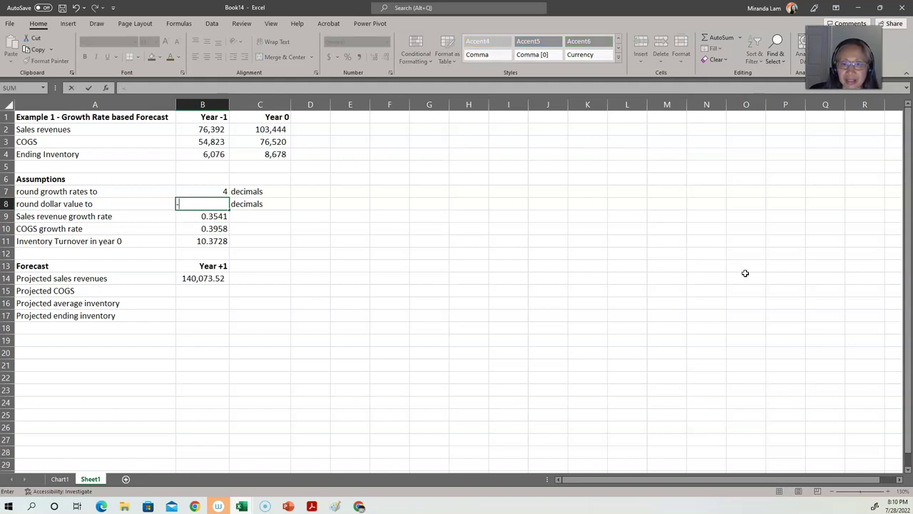
pyautogui.press('Return')
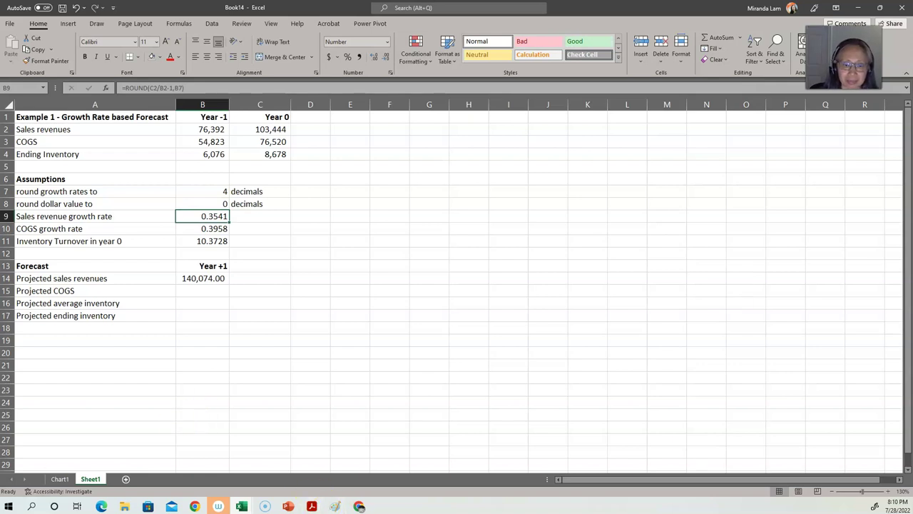
# Step: Project Year +1 COGS in B15 from year 0 COGS and the COGS growth rate with the formula =C3*(1+B10)
pyautogui.click(210, 290)
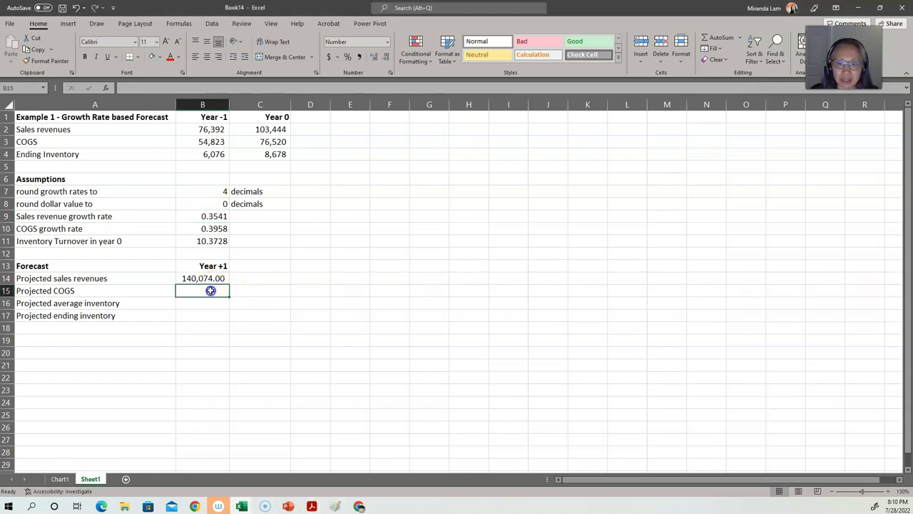
pyautogui.write('=')
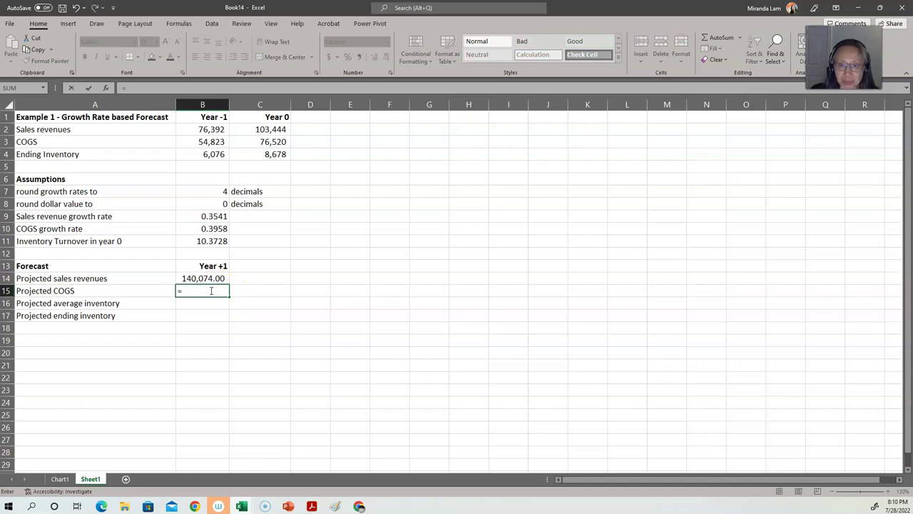
pyautogui.click(263, 142)
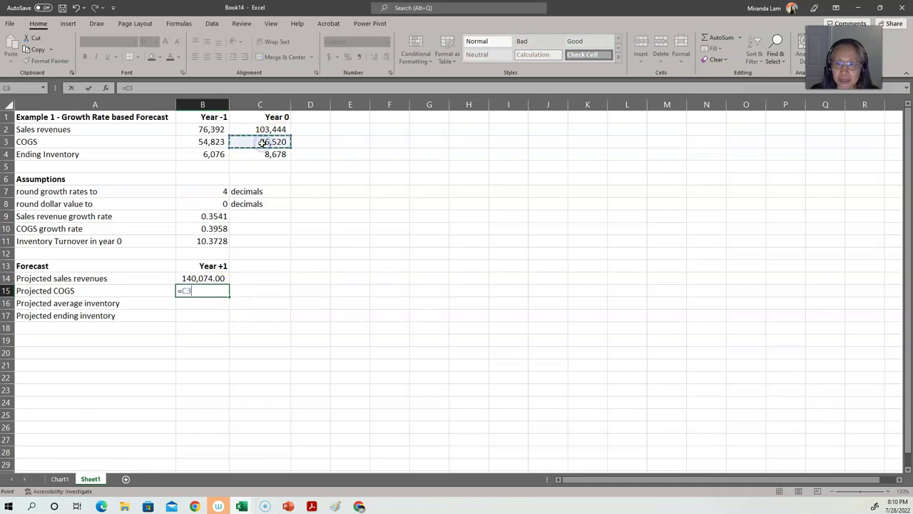
pyautogui.write('*')
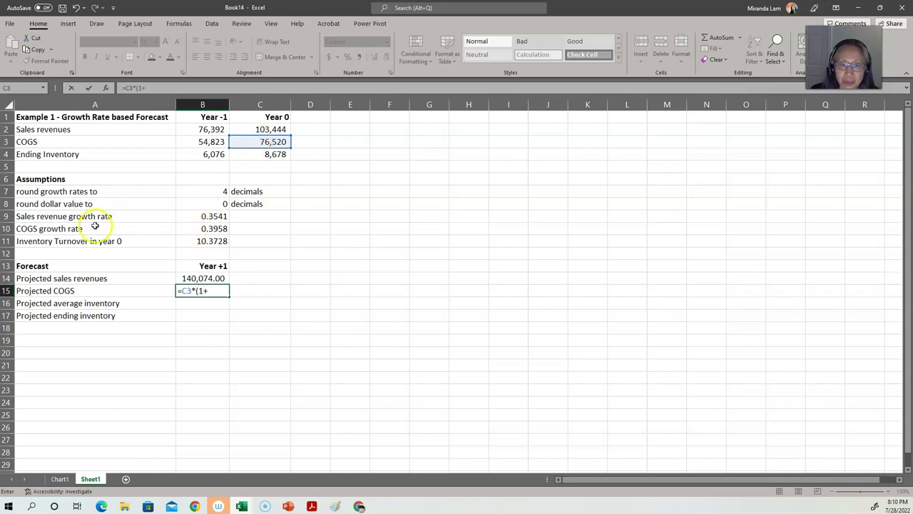
pyautogui.click(198, 228)
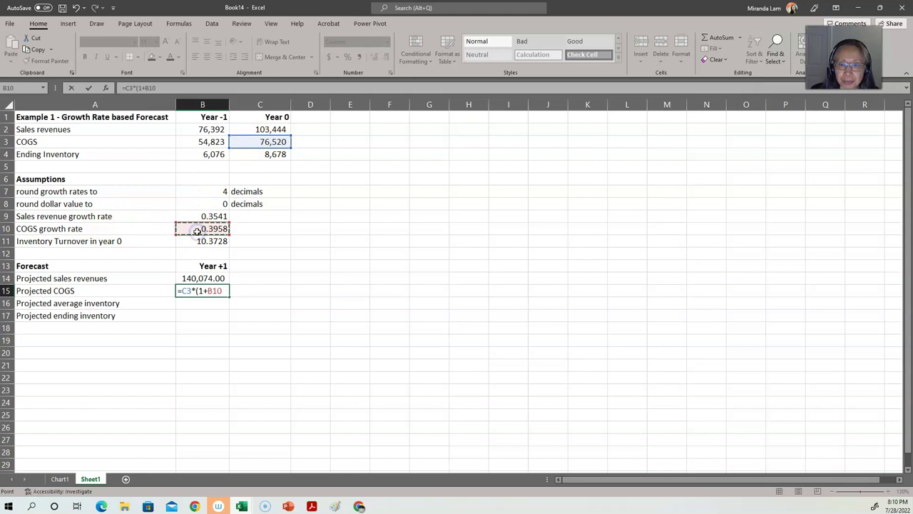
pyautogui.write(')')
pyautogui.press('Return')
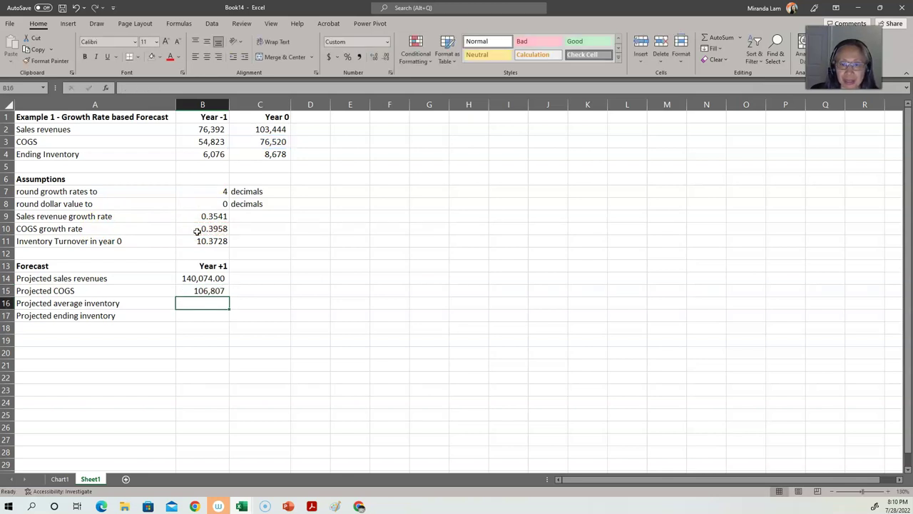
# Step: Round the projected COGS in B15 to the dollar decimals set in B8: =ROUND(C3*(1+B10),B8)
pyautogui.press('Up')
pyautogui.press('F2')
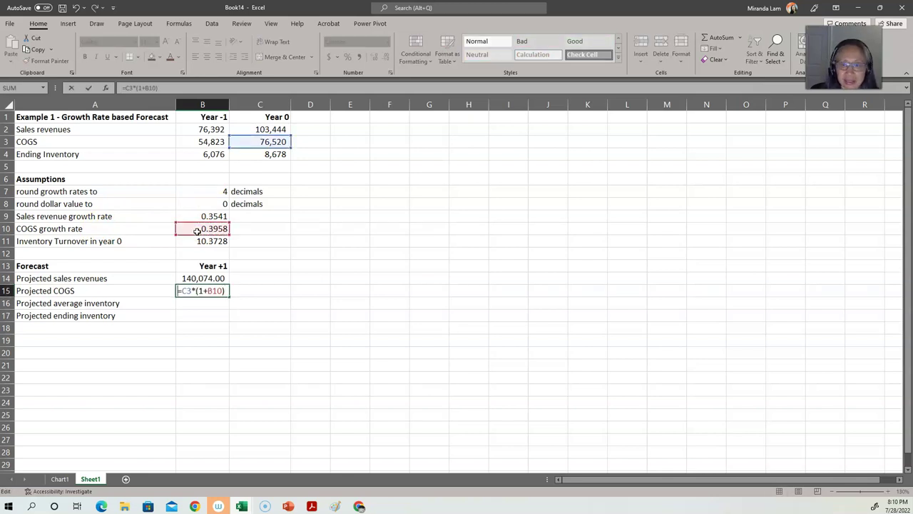
pyautogui.write('round(')
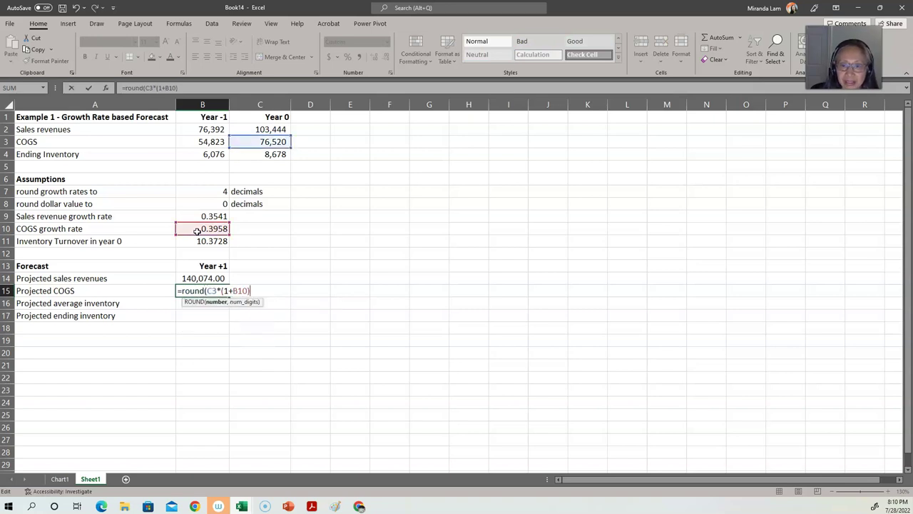
pyautogui.write(',')
pyautogui.click(215, 202)
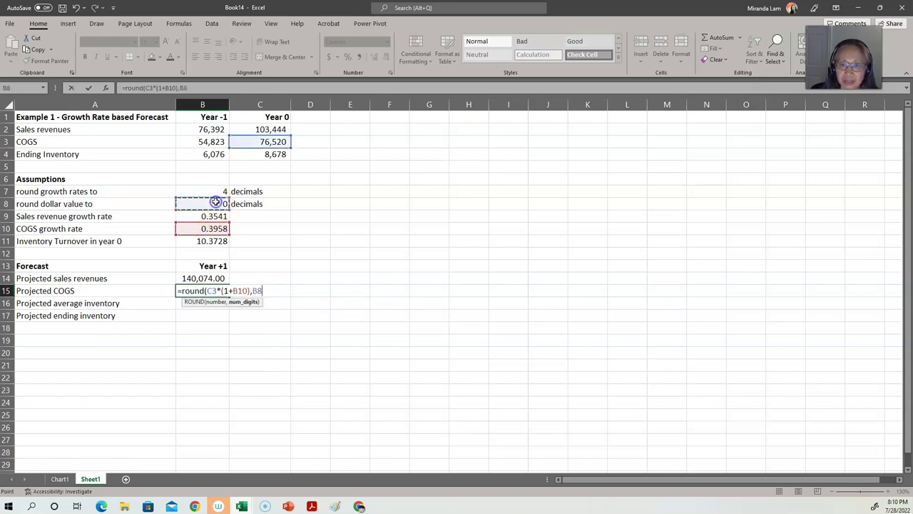
pyautogui.write(')')
pyautogui.press('Return')
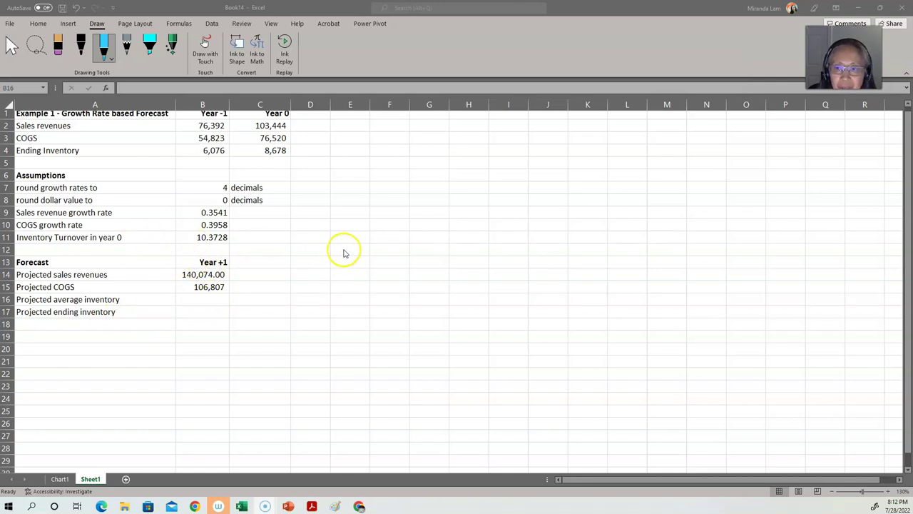
pyautogui.press('Escape')
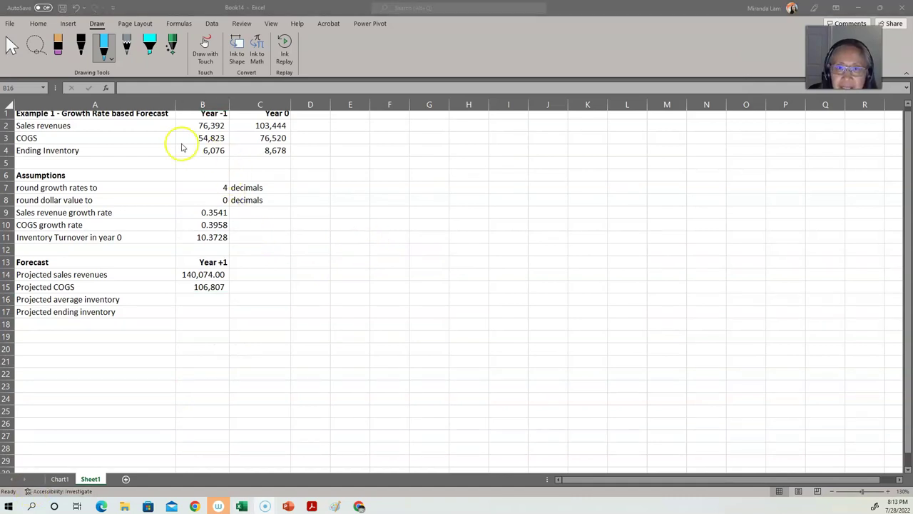
# Step: Handwrite the equation Inventory TO = COGS / Avg Inv in light blue ink beside the forecast table and circle Avg Inv
pyautogui.click(103, 48)
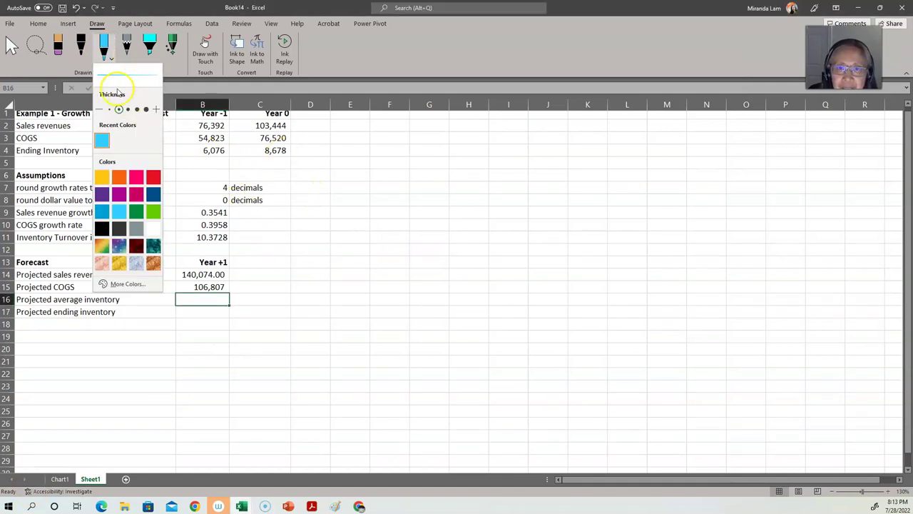
pyautogui.click(81, 47)
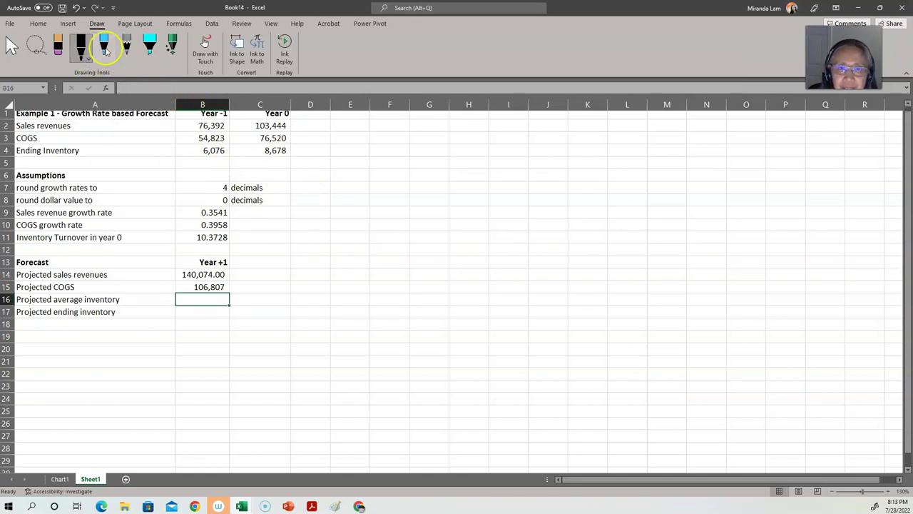
pyautogui.click(104, 48)
pyautogui.moveTo(340, 253)
pyautogui.mouseDown()
pyautogui.moveTo(346, 241)
pyautogui.moveTo(362, 254)
pyautogui.moveTo(525, 233)
pyautogui.moveTo(540, 239)
pyautogui.moveTo(491, 249)
pyautogui.moveTo(501, 269)
pyautogui.moveTo(507, 259)
pyautogui.moveTo(532, 261)
pyautogui.moveTo(526, 277)
pyautogui.moveTo(546, 247)
pyautogui.moveTo(563, 257)
pyautogui.moveTo(503, 265)
pyautogui.moveTo(568, 255)
pyautogui.mouseUp()
pyautogui.click(564, 254)
pyautogui.moveTo(474, 259)
pyautogui.mouseDown()
pyautogui.moveTo(465, 259)
pyautogui.moveTo(474, 264)
pyautogui.mouseUp()
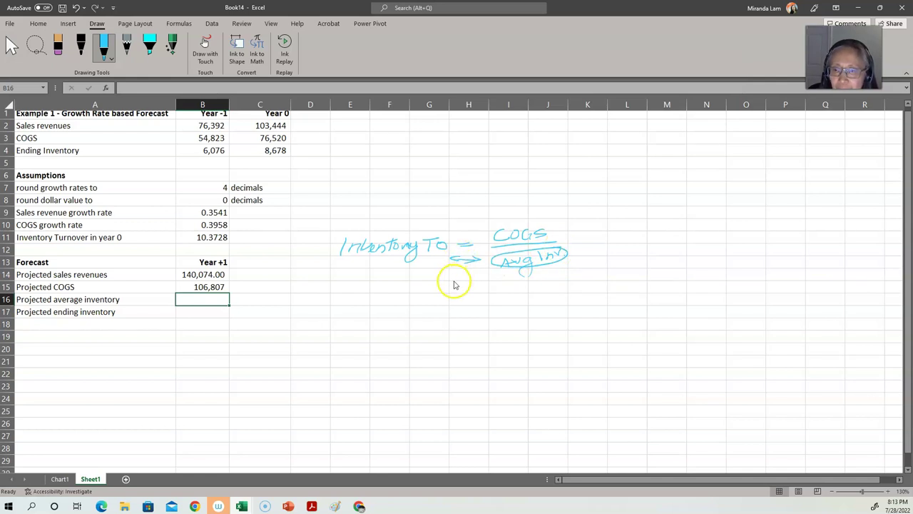
# Step: Handwrite the rearranged equation Avg Inv = COGS / Inv. TO in ink below the inventory turnover equation
pyautogui.moveTo(408, 292)
pyautogui.mouseDown()
pyautogui.moveTo(409, 304)
pyautogui.moveTo(436, 291)
pyautogui.moveTo(448, 302)
pyautogui.moveTo(461, 288)
pyautogui.moveTo(565, 281)
pyautogui.mouseUp()
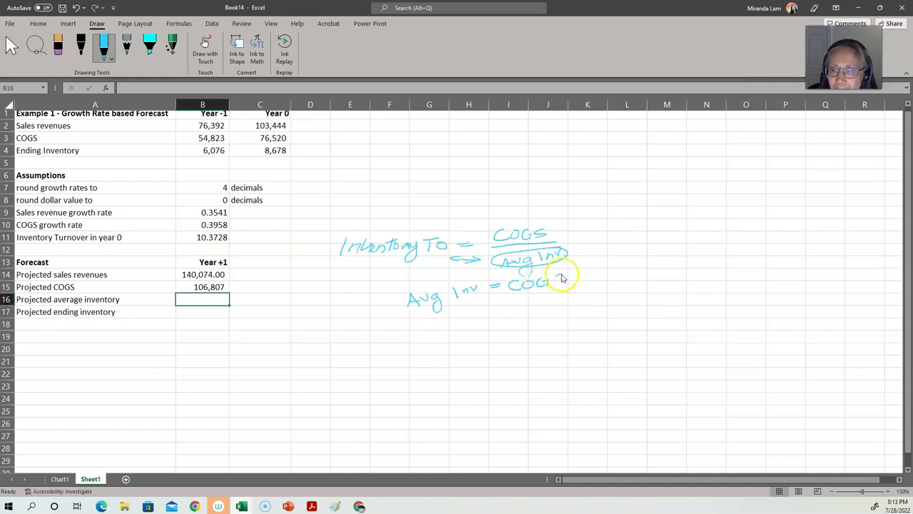
pyautogui.moveTo(511, 293); pyautogui.dragTo(573, 282)
pyautogui.moveTo(528, 303); pyautogui.dragTo(575, 285)
pyautogui.moveTo(568, 287)
pyautogui.mouseDown()
pyautogui.moveTo(567, 305)
pyautogui.moveTo(581, 288)
pyautogui.mouseUp()
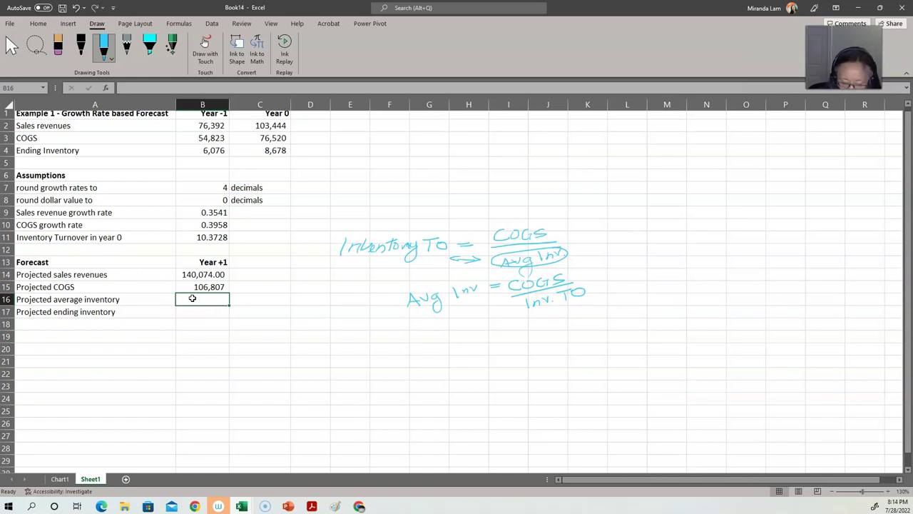
# Step: Calculate the projected average inventory in B16 from projected COGS and inventory turnover with the formula =B15/B11
pyautogui.write('=')
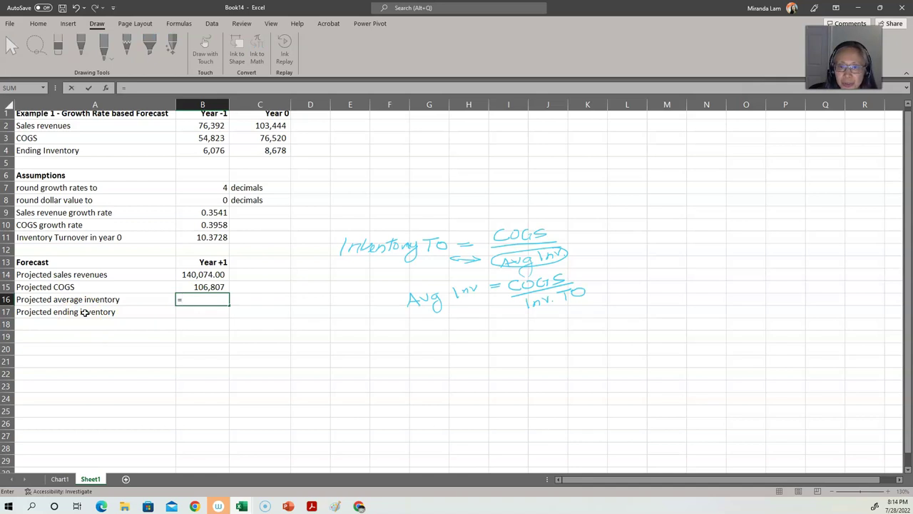
pyautogui.click(189, 286)
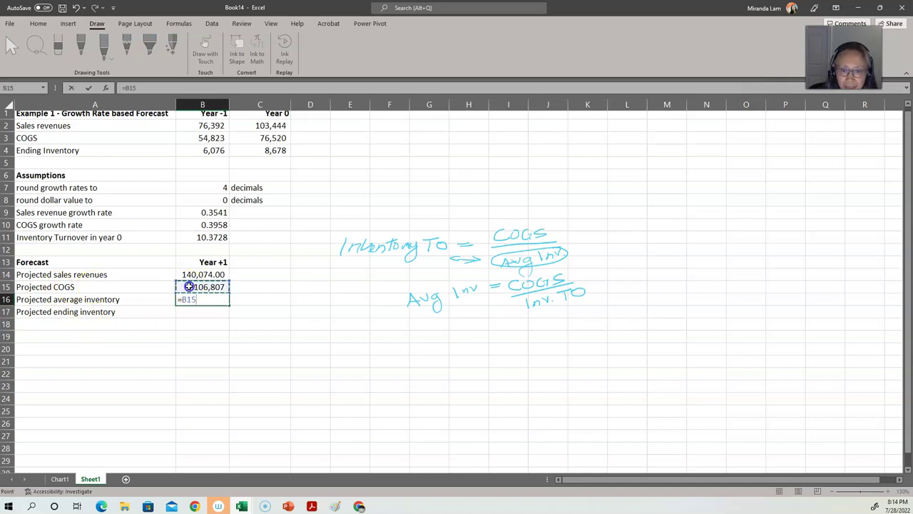
pyautogui.write('/')
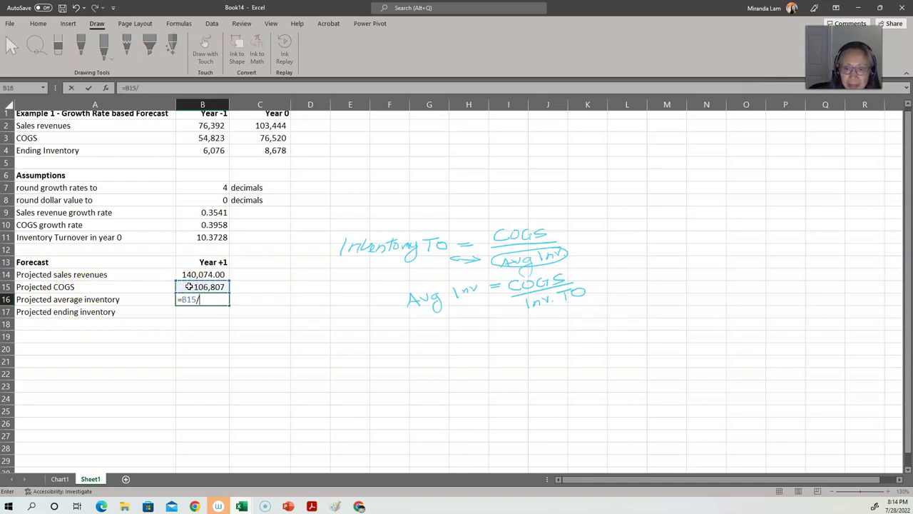
pyautogui.click(192, 236)
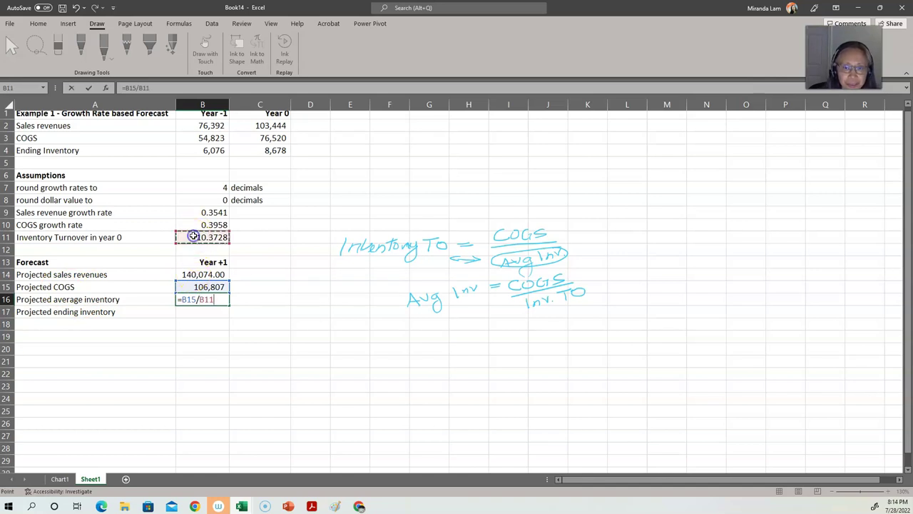
pyautogui.press('Return')
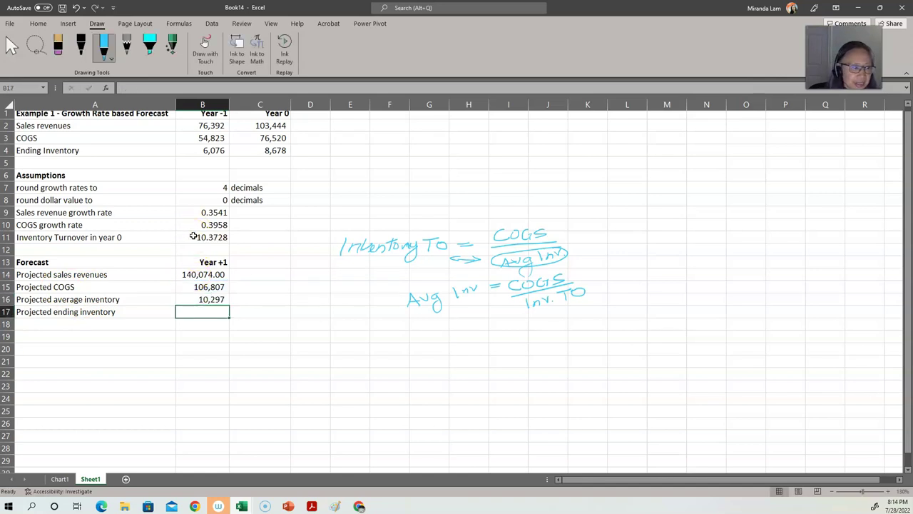
# Step: Round the projected average inventory in B16 to the dollar decimals set in B8: =ROUND(B15/B11,B8)
pyautogui.press('Up')
pyautogui.press('F2')
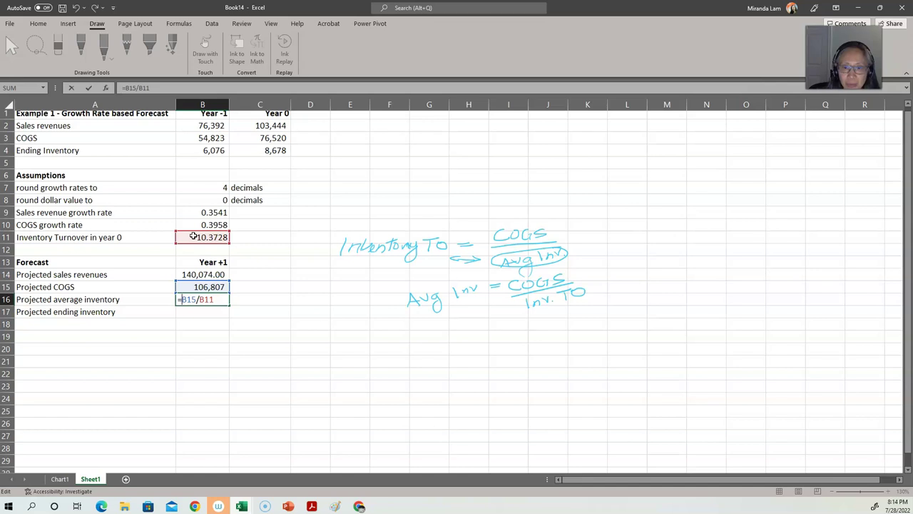
pyautogui.write('round(B15/B11')
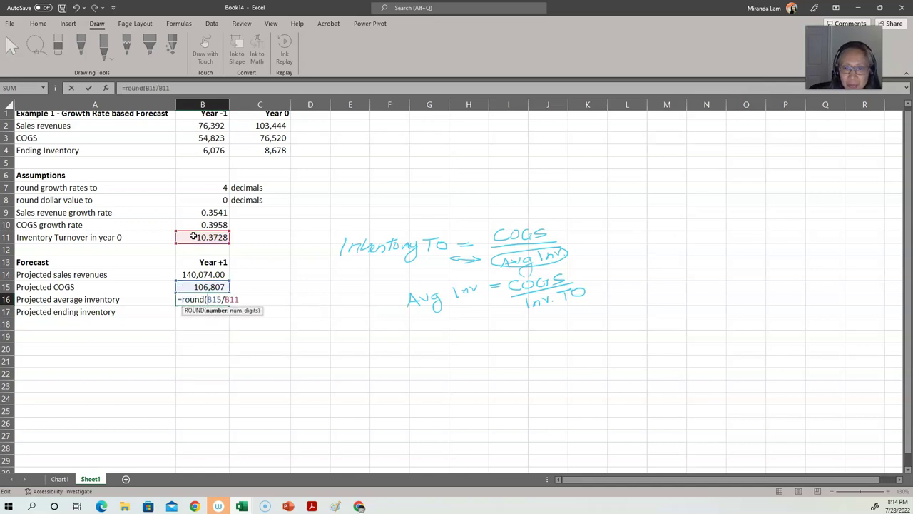
pyautogui.write(',')
pyautogui.click(219, 197)
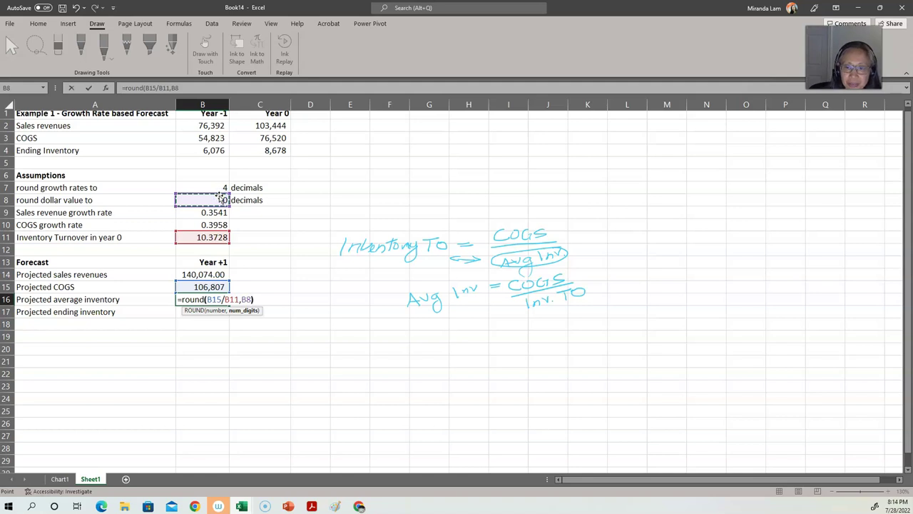
pyautogui.press('Return')
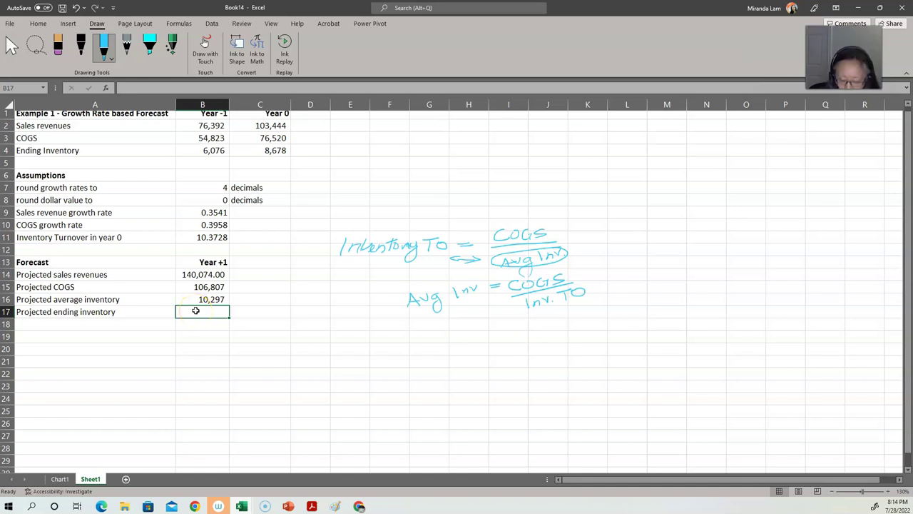
# Step: Calculate the projected ending inventory in B17 from average inventory and year 0 ending inventory with the formula =B16*2-C4
pyautogui.write('=')
pyautogui.press('Up')
pyautogui.write('*2')
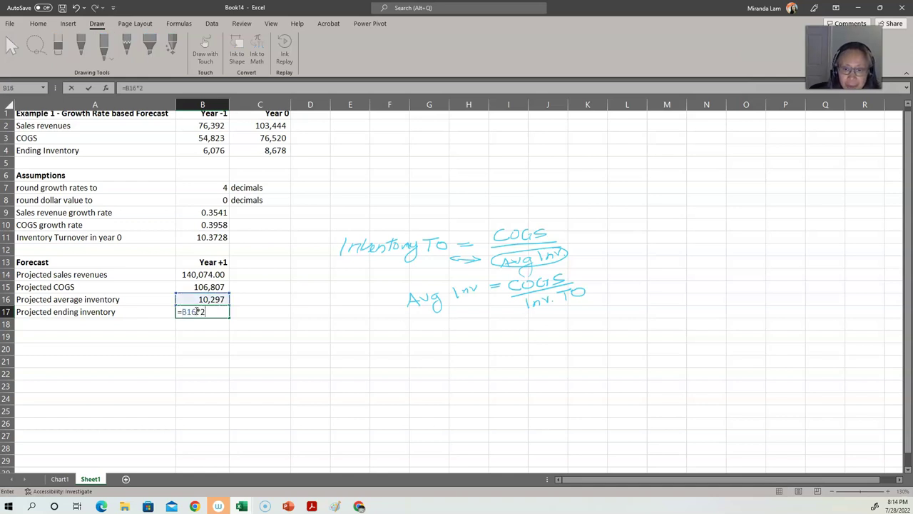
pyautogui.write('=')
pyautogui.press('BackSpace')
pyautogui.write('0')
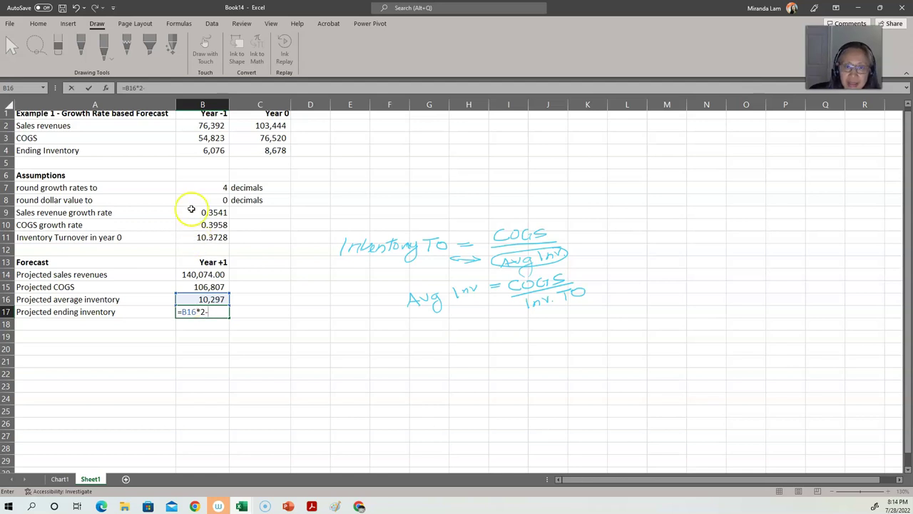
pyautogui.click(247, 152)
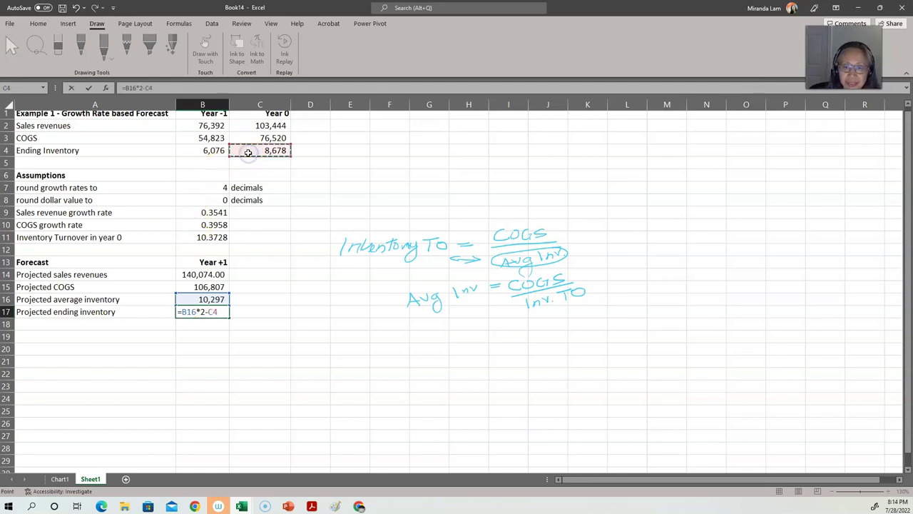
pyautogui.press('Return')
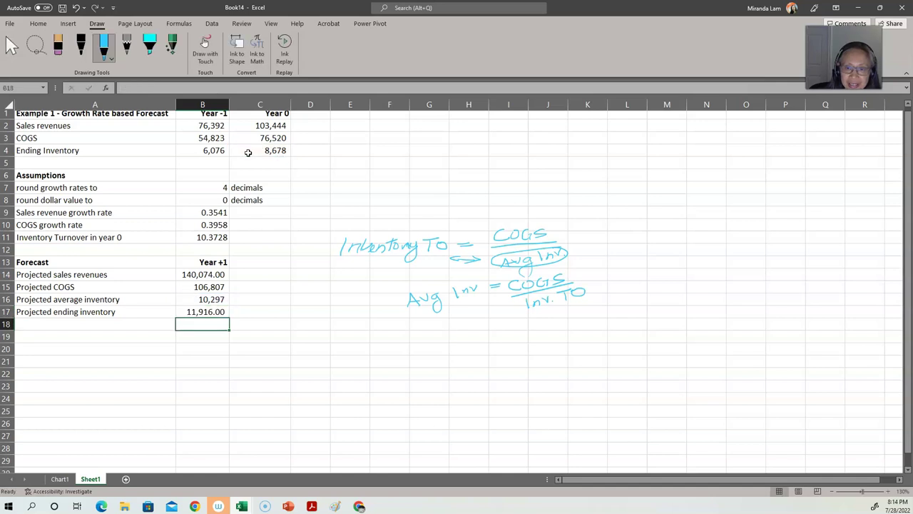
# Step: Round the projected ending inventory in B17 to the dollar decimals set in B8: =ROUND(B16*2-C4,B8)
pyautogui.press('Up')
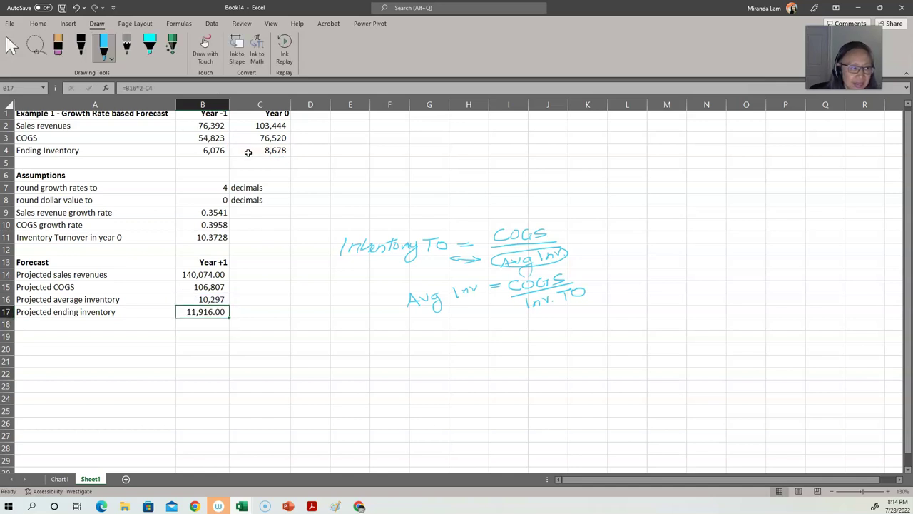
pyautogui.press('F2')
pyautogui.press('Home')
pyautogui.press('Right')
pyautogui.write('round(')
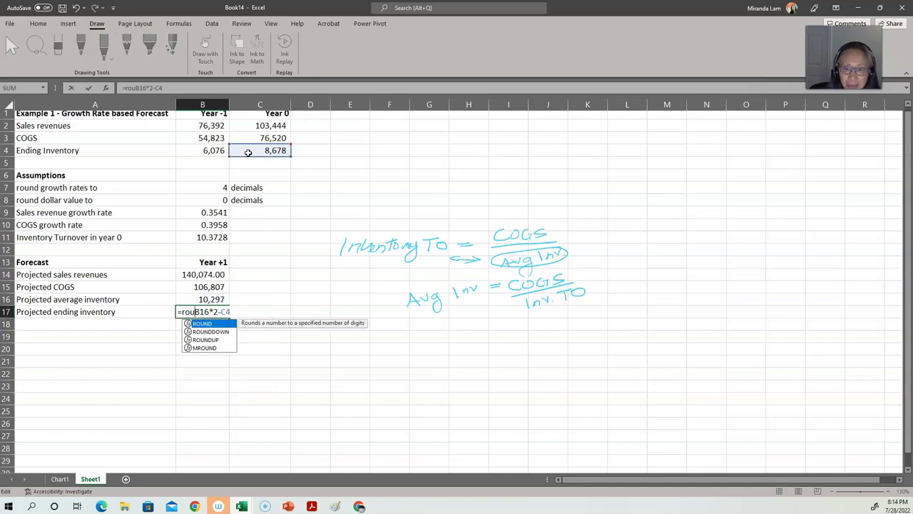
pyautogui.write(',')
pyautogui.click(193, 198)
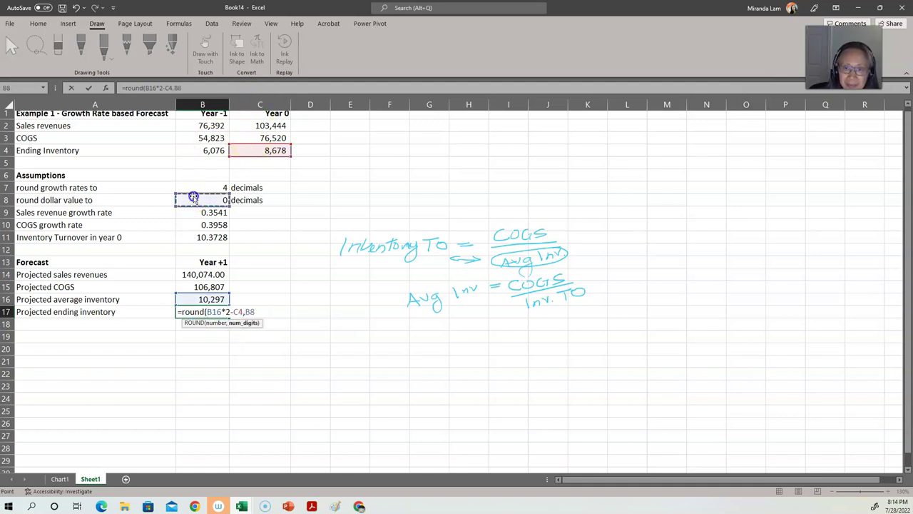
pyautogui.write(')')
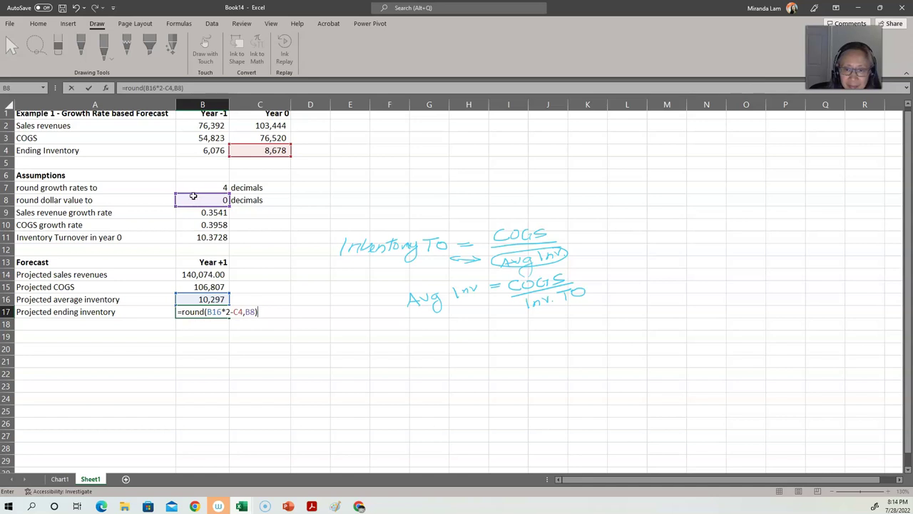
pyautogui.press('Return')
# Step: Format the Year +1 forecast values in B14:B17 to show no decimal places
pyautogui.moveTo(198, 274); pyautogui.dragTo(193, 314)
pyautogui.click(37, 24)
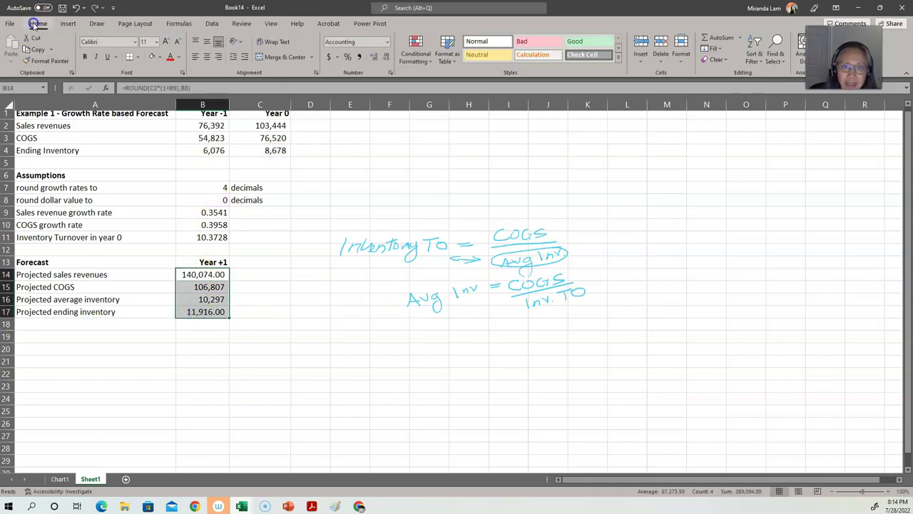
pyautogui.click(386, 56)
pyautogui.click(386, 56)
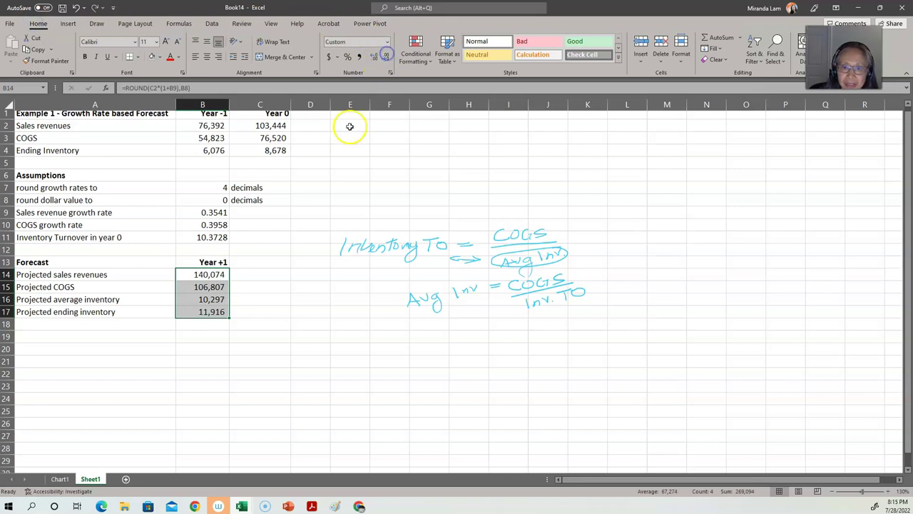
pyautogui.click(203, 335)
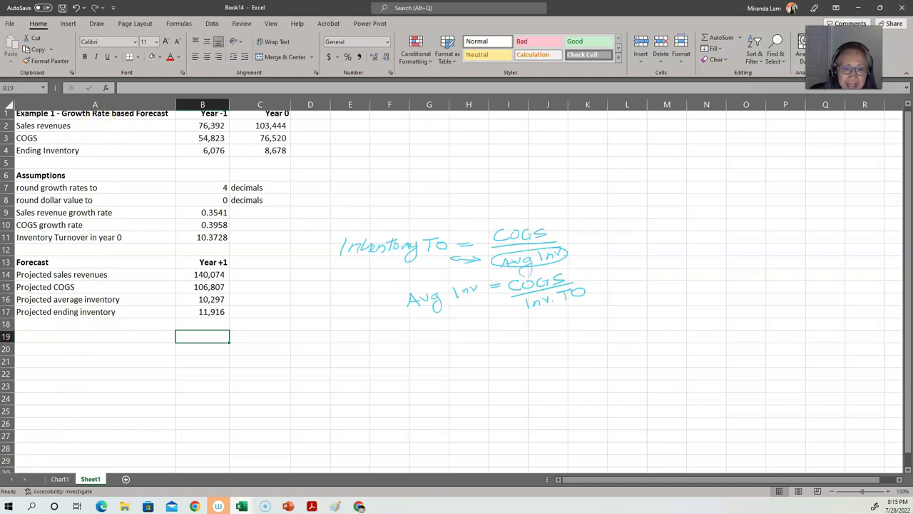
# Step: Switch to the PowerPoint slide show and view the slide for Example 2: Number of Stores Based Forecast
pyautogui.hotkey('alt', 'Tab')
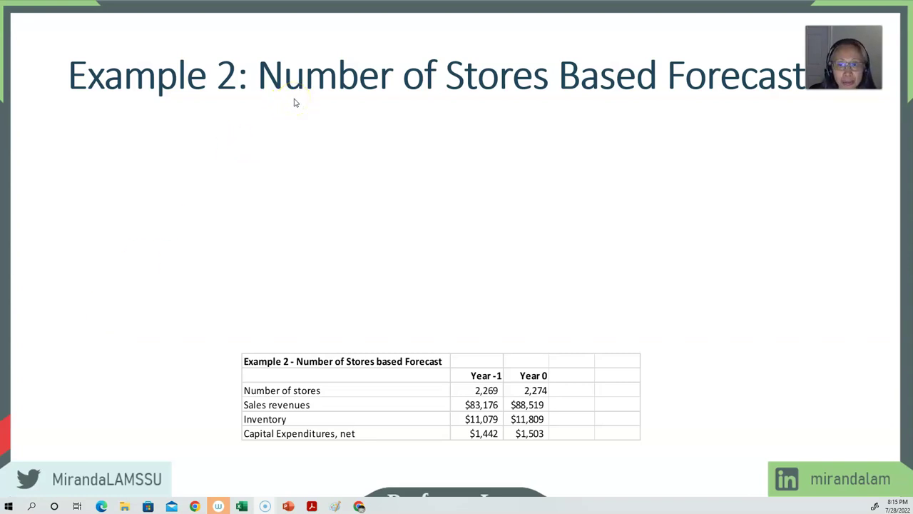
pyautogui.click(251, 191)
pyautogui.click(251, 190)
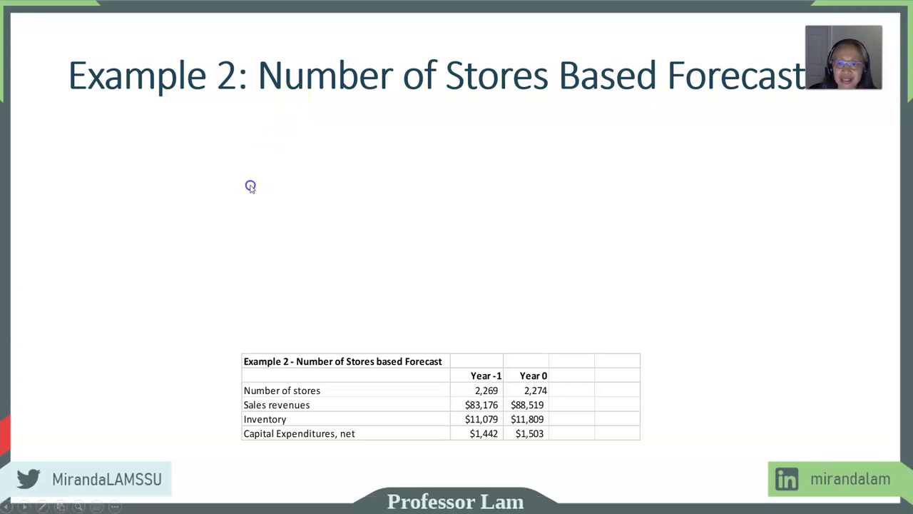
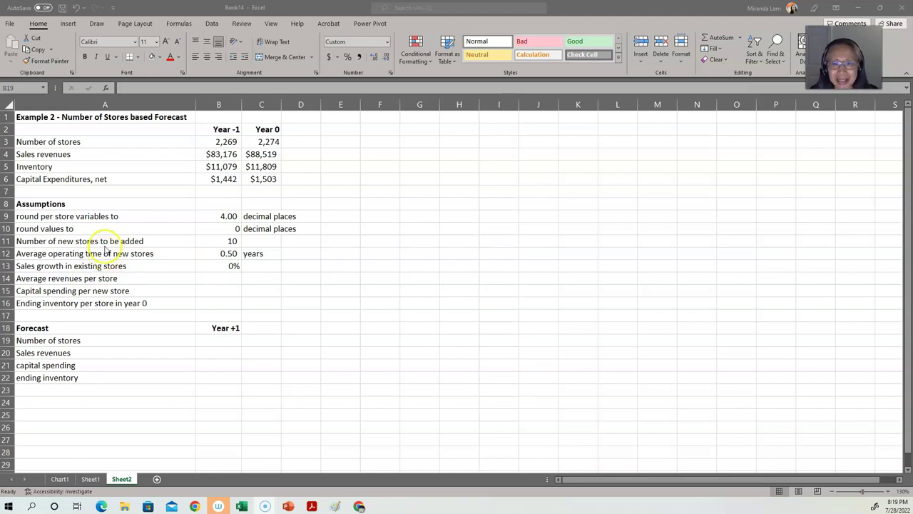
# Step: Change the label in A10 of the Example 2 assumptions to "round forecast values to"
pyautogui.click(90, 218)
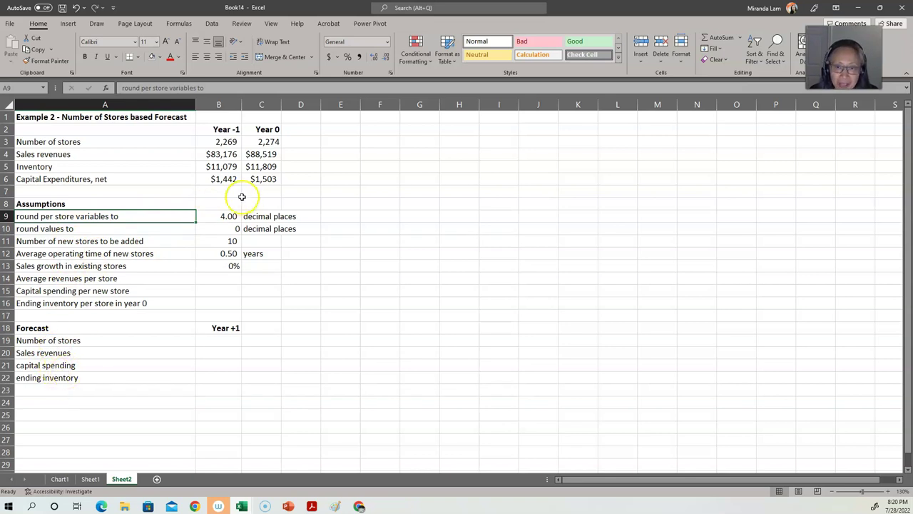
pyautogui.click(126, 229)
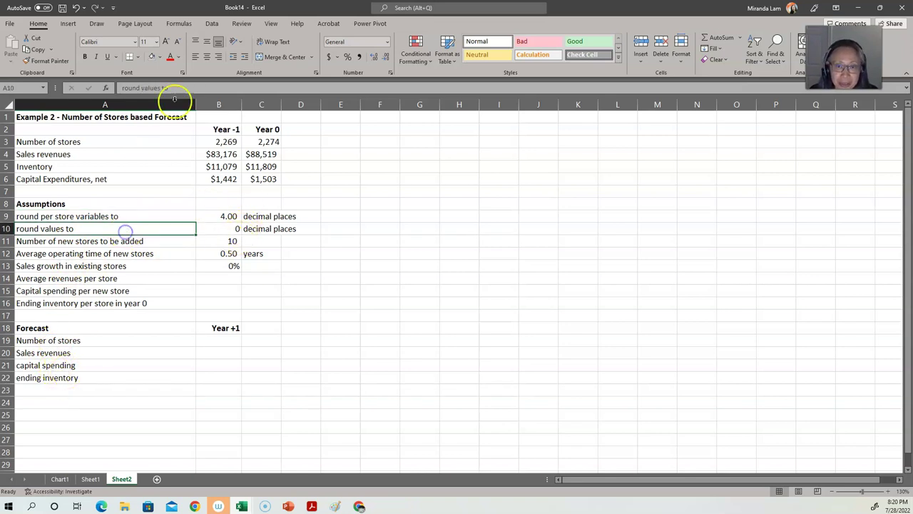
pyautogui.click(139, 88)
pyautogui.write('fo recast')
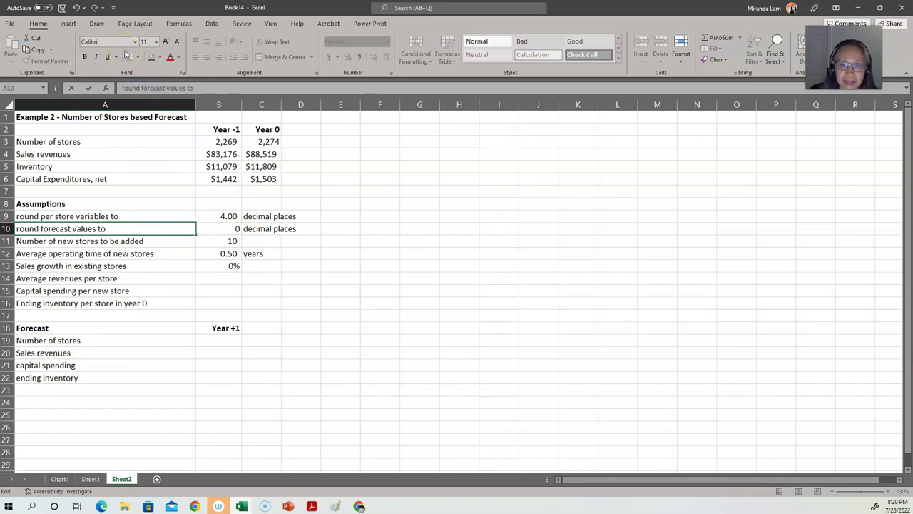
pyautogui.press('BackSpace')
pyautogui.press('Return')
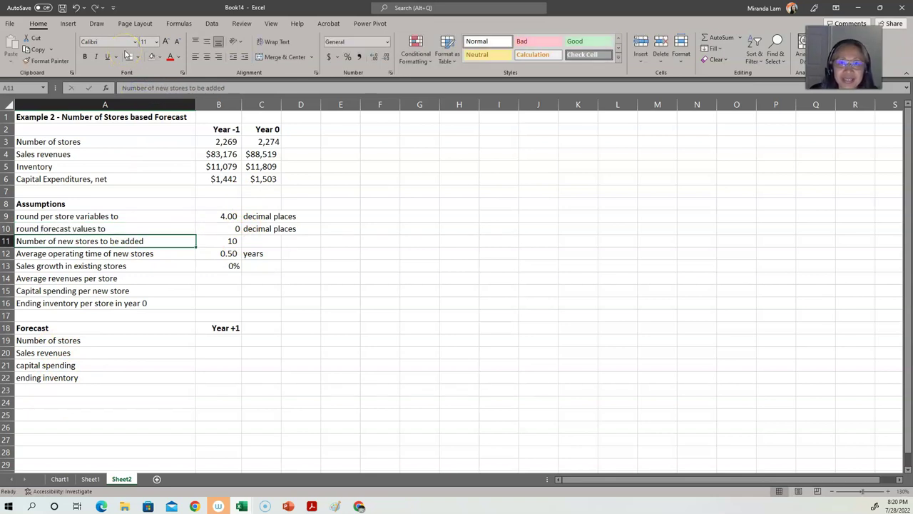
# Step: Review the assumptions for new stores, average operating time and existing-store sales growth in B11:B13
pyautogui.press('Right')
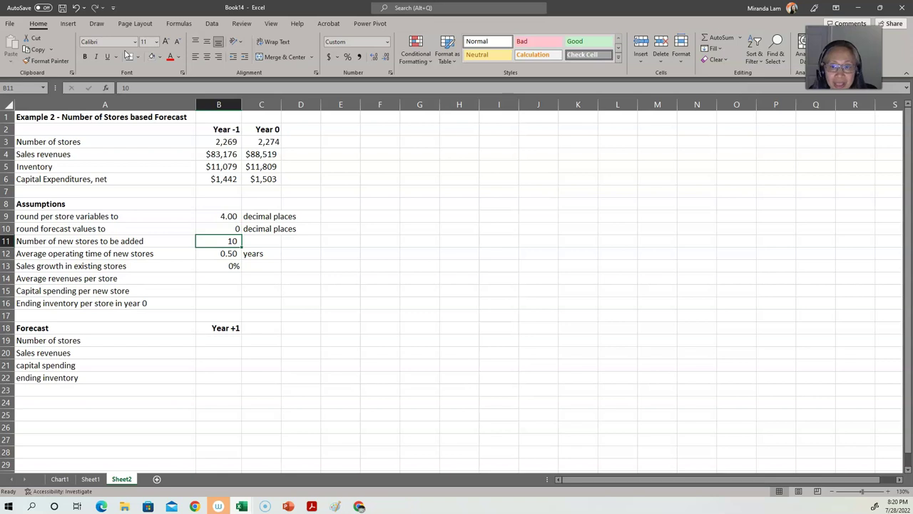
pyautogui.press('Down')
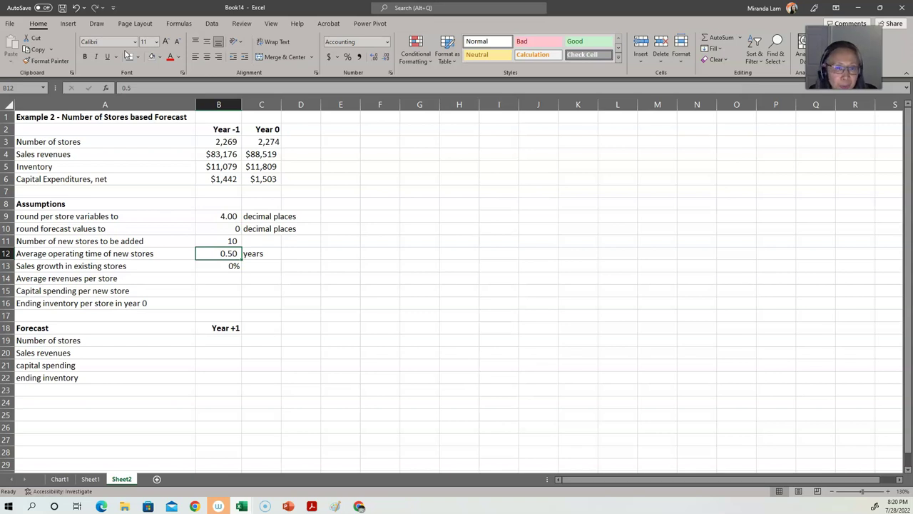
pyautogui.press('Down')
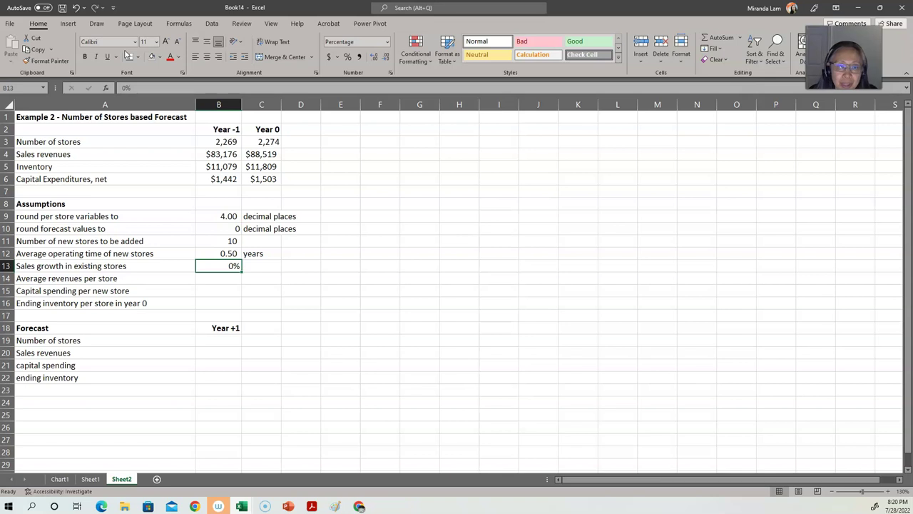
# Step: Calculate average revenues per store in B14 as Year 0 sales divided by the two-year average store count, =C4/((B3+C3)/2)
pyautogui.press('Down')
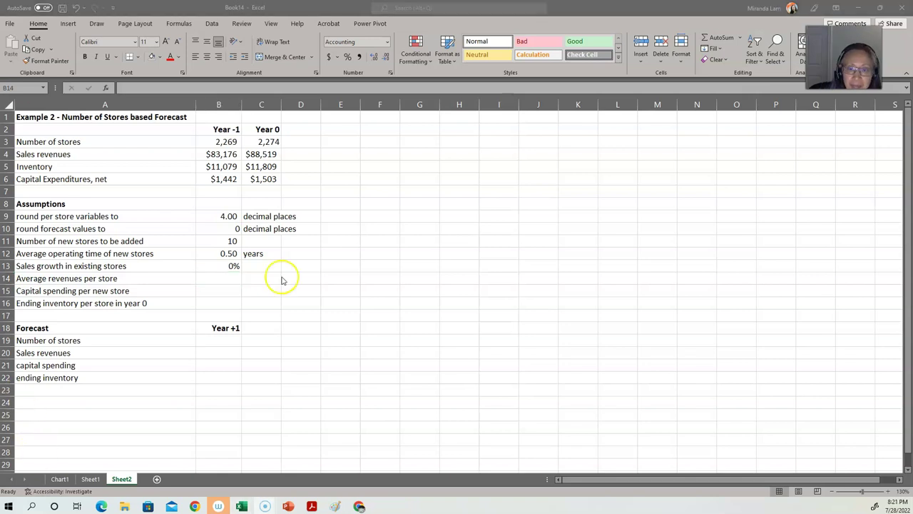
pyautogui.click(228, 282)
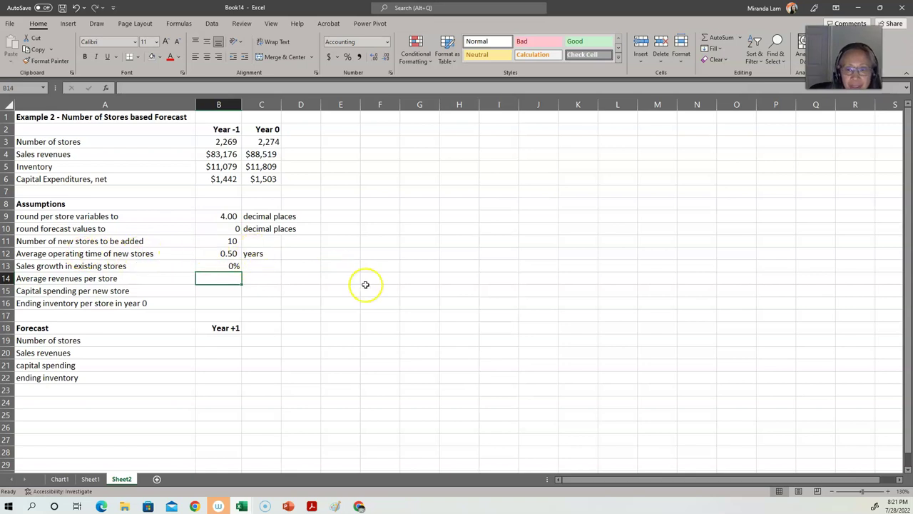
pyautogui.write('=')
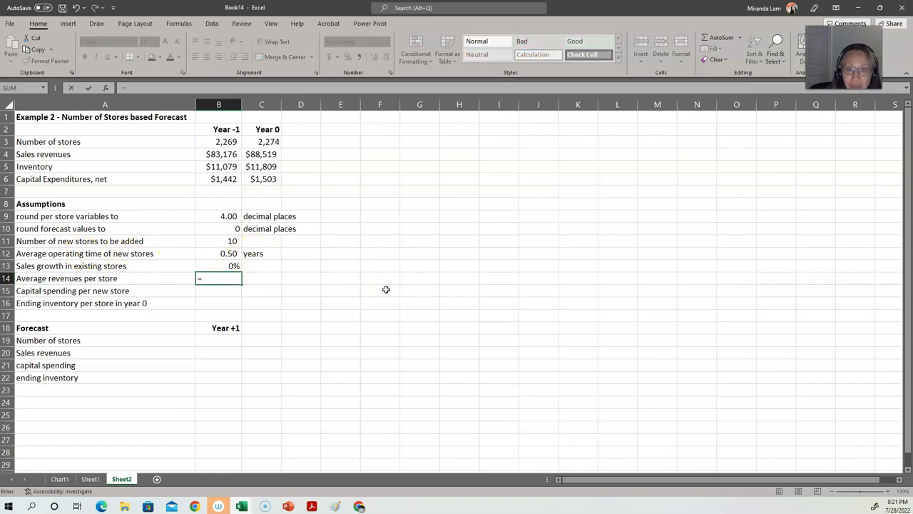
pyautogui.click(260, 154)
pyautogui.write('/((')
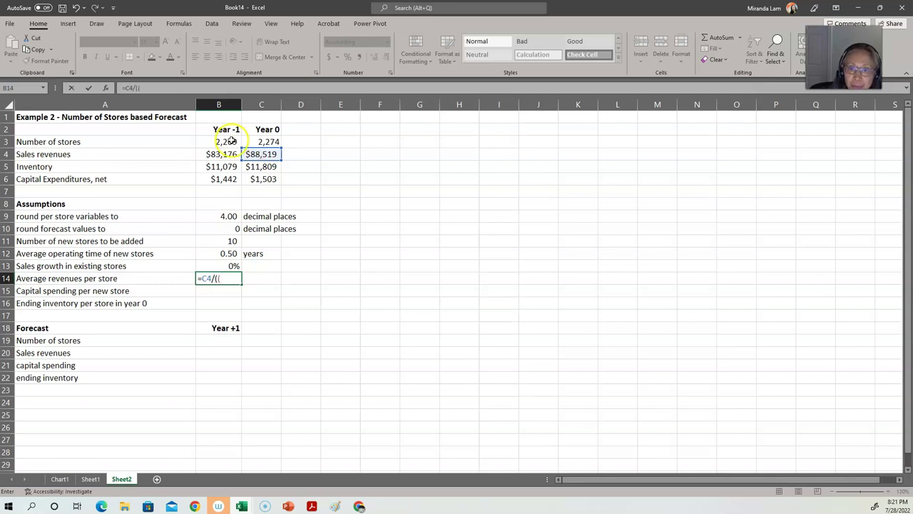
pyautogui.click(230, 141)
pyautogui.write('+')
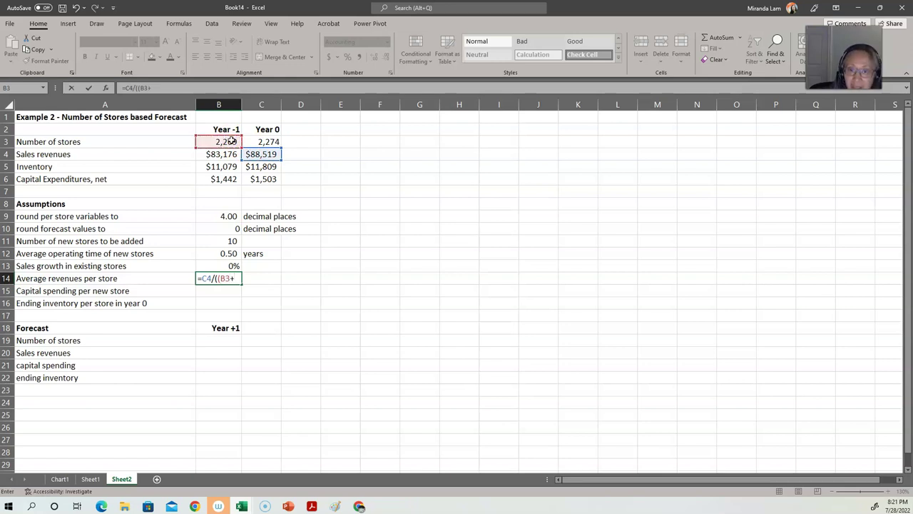
pyautogui.click(260, 142)
pyautogui.write(')')
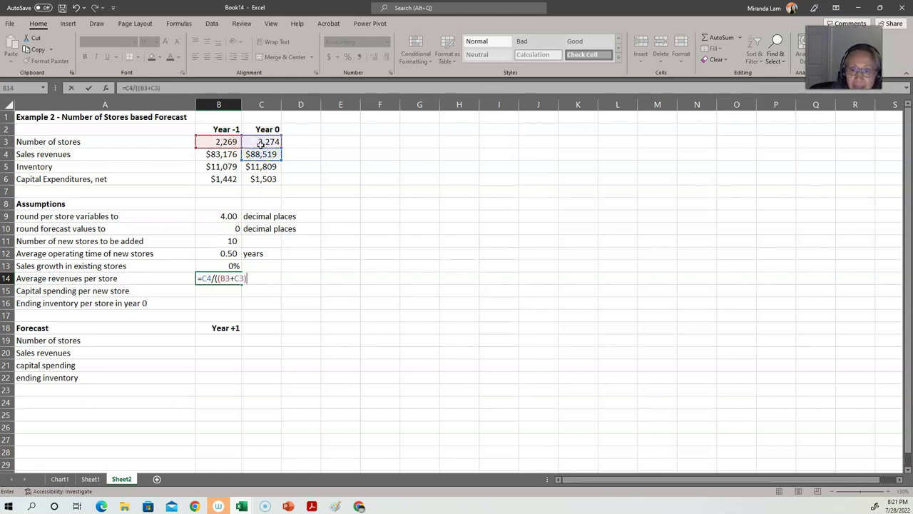
pyautogui.write('/2)')
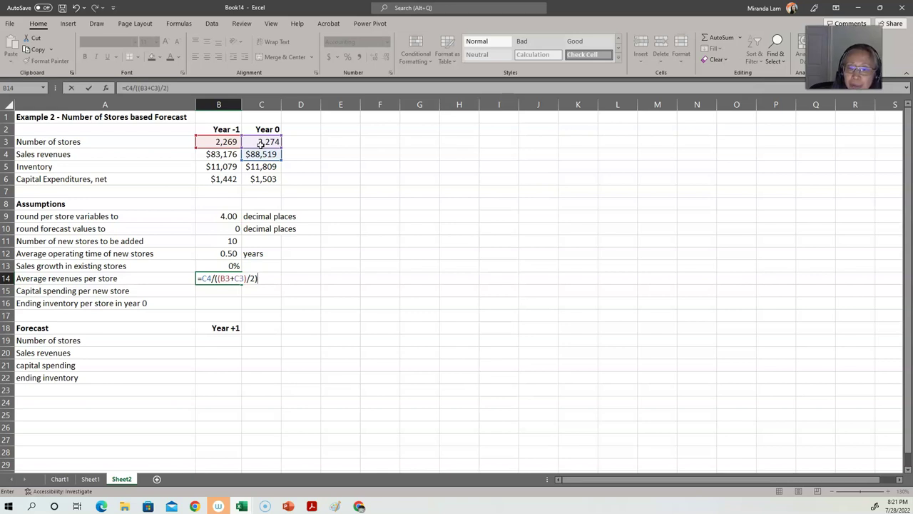
pyautogui.press('Return')
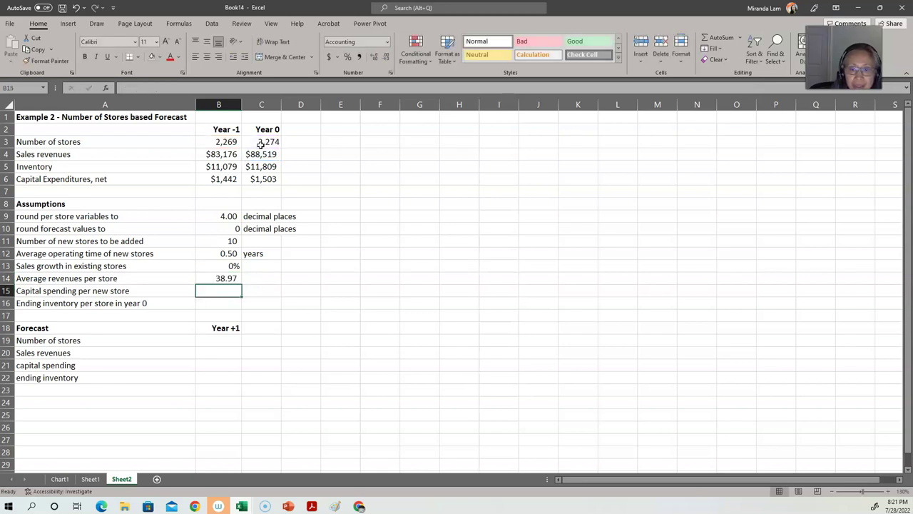
# Step: Wrap the average revenues per store formula in B14 in ROUND, using B9 as the number of digits
pyautogui.press('Up')
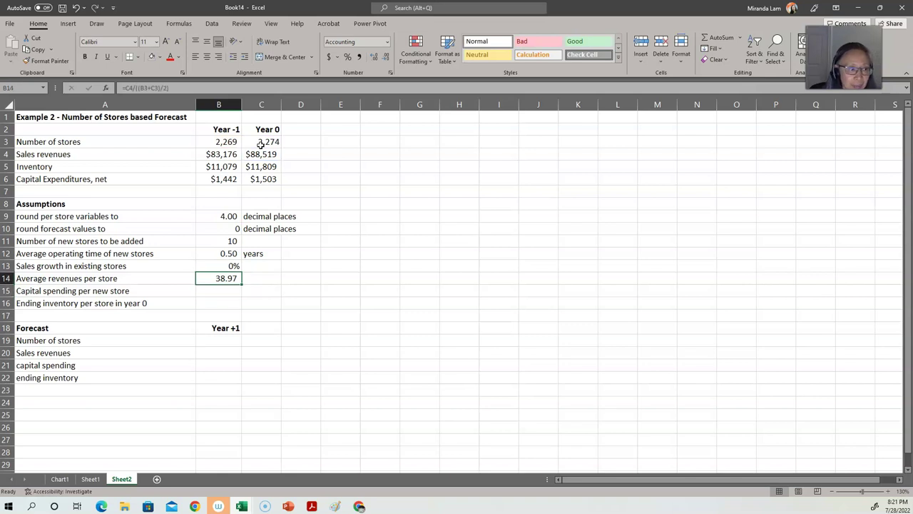
pyautogui.press('F2')
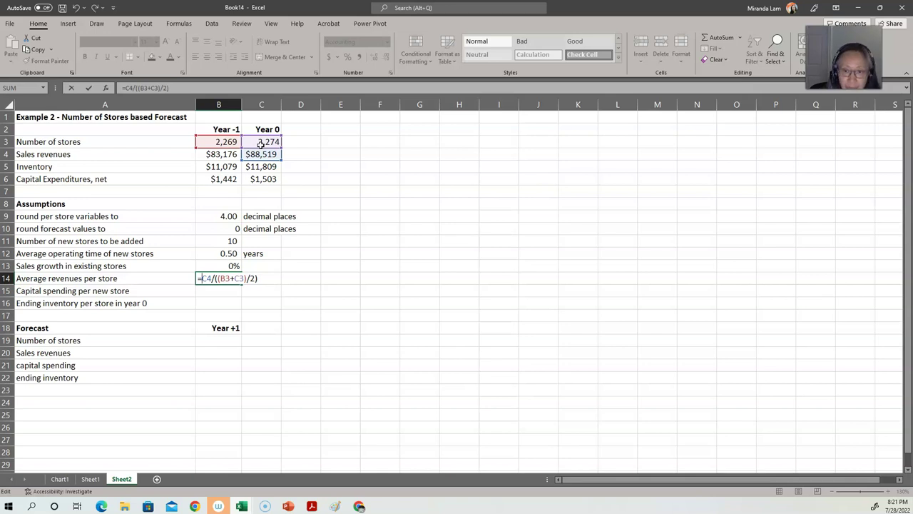
pyautogui.write('round(')
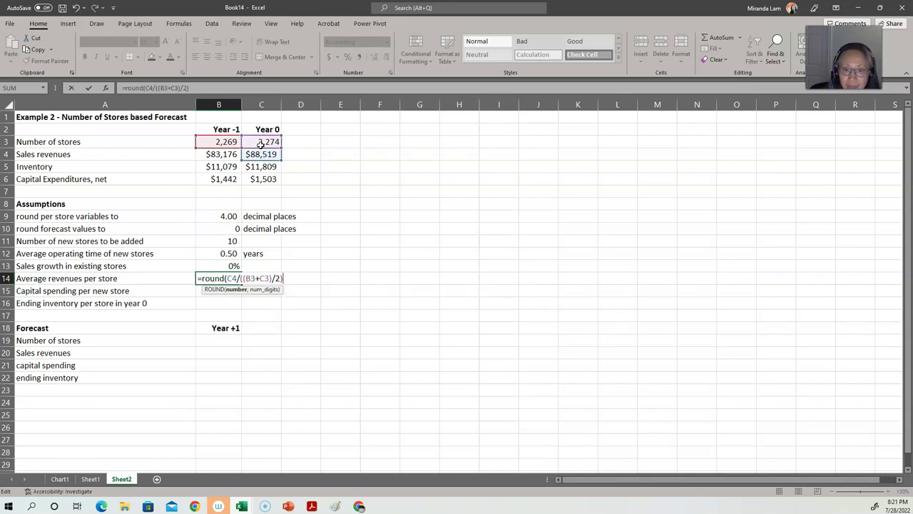
pyautogui.write(',')
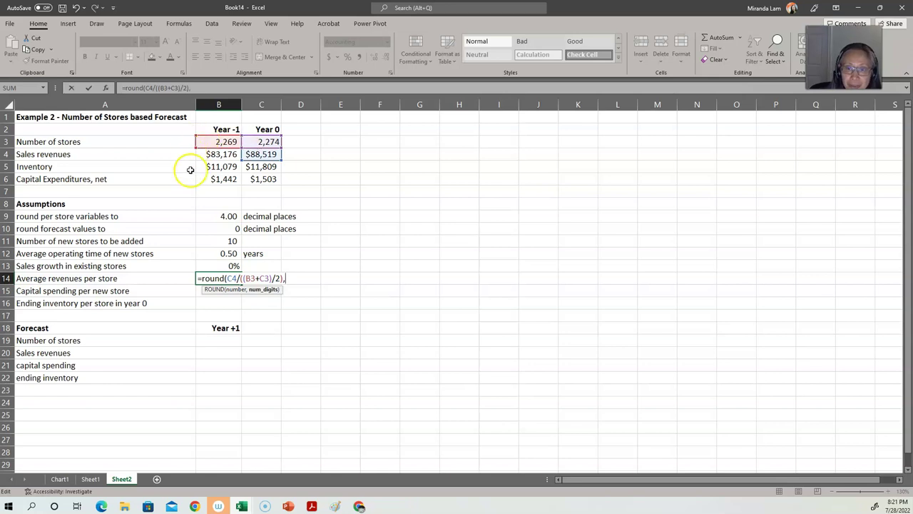
pyautogui.click(202, 215)
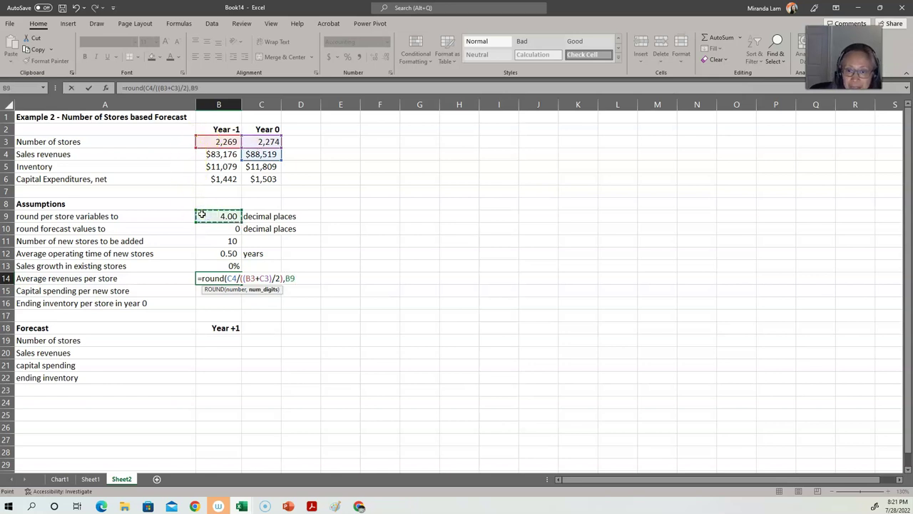
pyautogui.write(')')
pyautogui.press('Return')
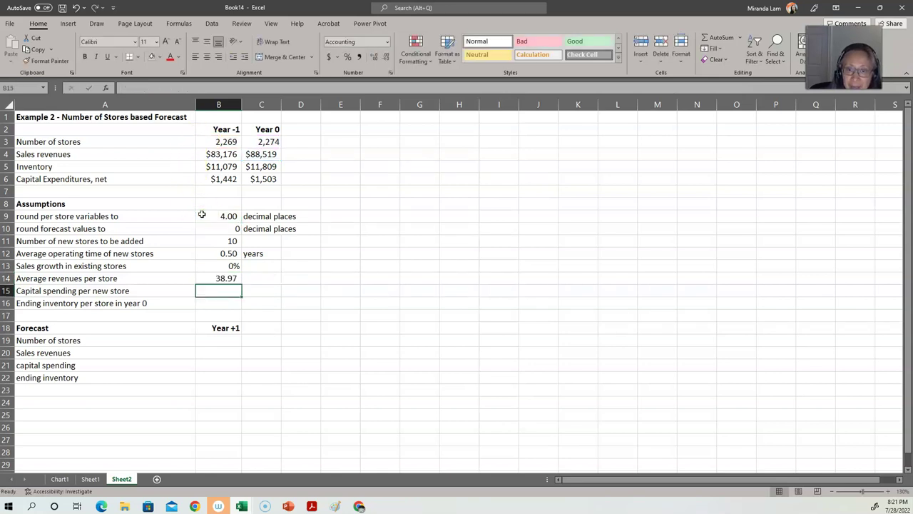
# Step: Format the average revenues per store in B14 to show four decimal places
pyautogui.click(215, 280)
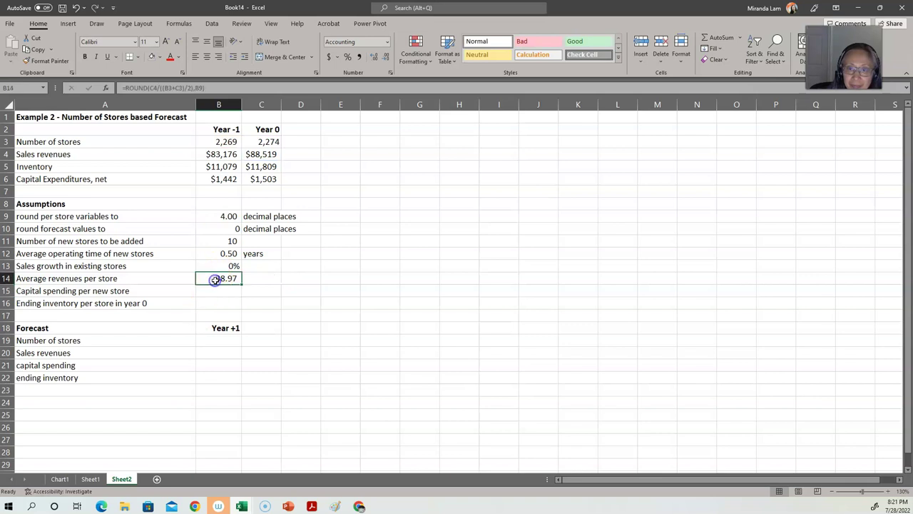
pyautogui.click(372, 57)
pyautogui.click(372, 57)
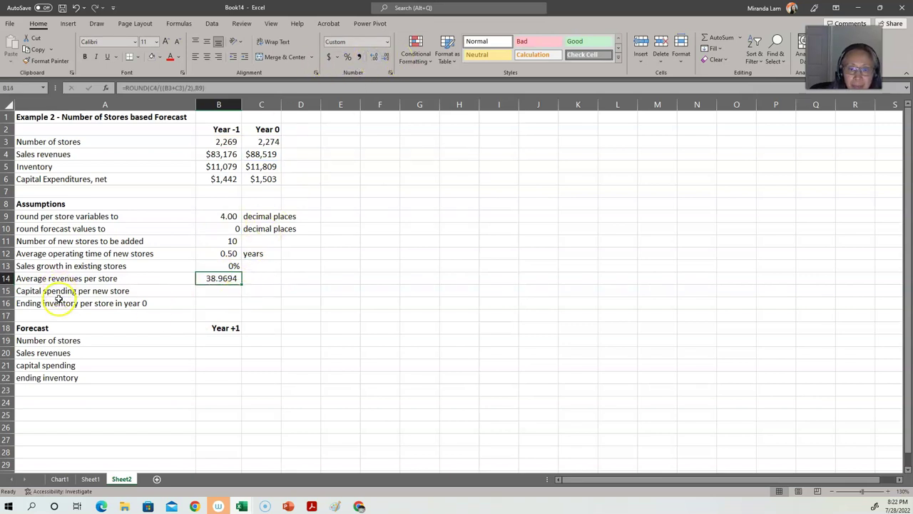
# Step: Calculate capital spending per new store in B15 as Year 0 capital expenditures divided by the increase in stores, =C6/(C3-B3)
pyautogui.click(220, 291)
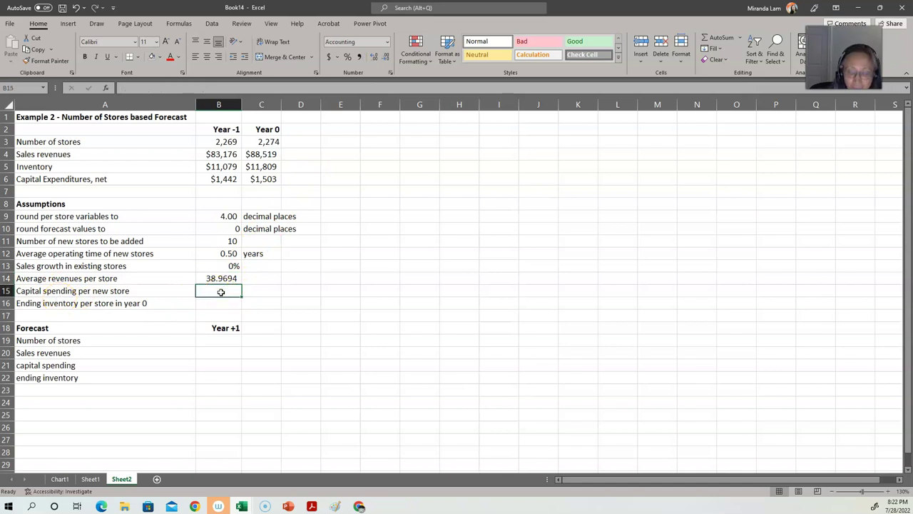
pyautogui.write('=')
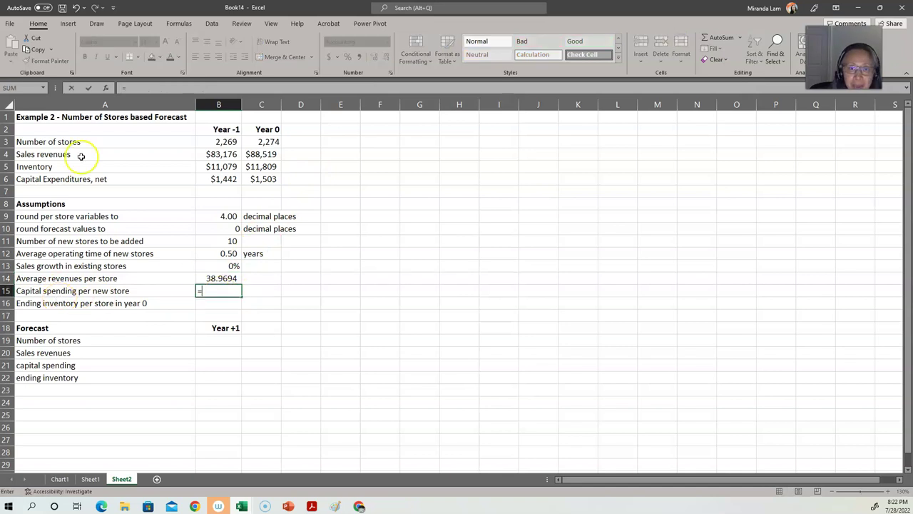
pyautogui.click(273, 178)
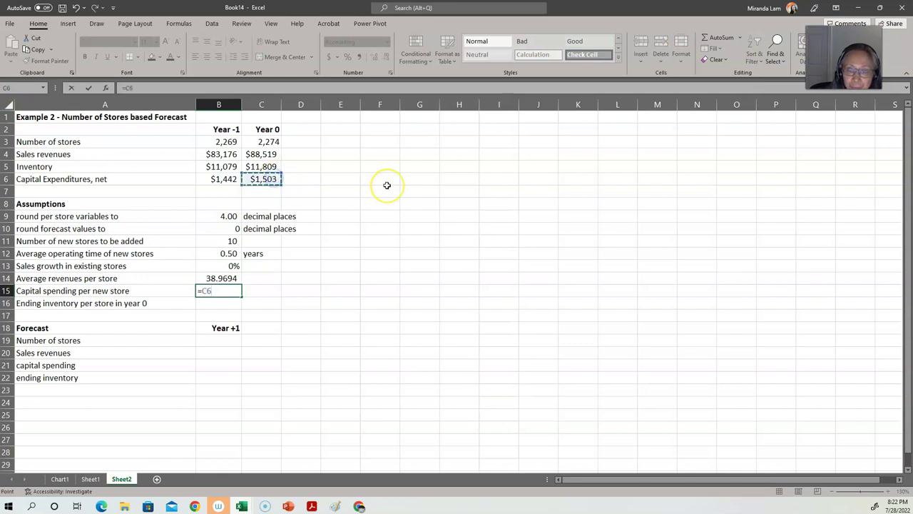
pyautogui.write('/(')
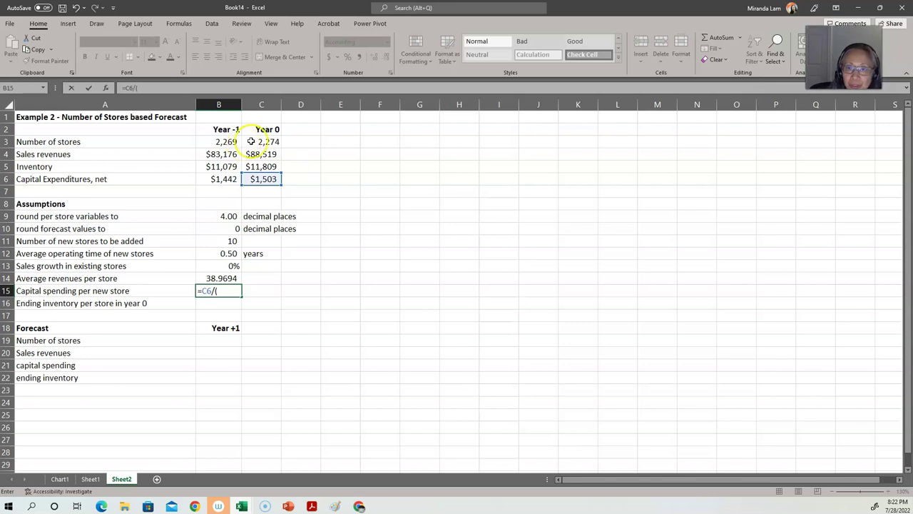
pyautogui.click(281, 143)
pyautogui.write('-')
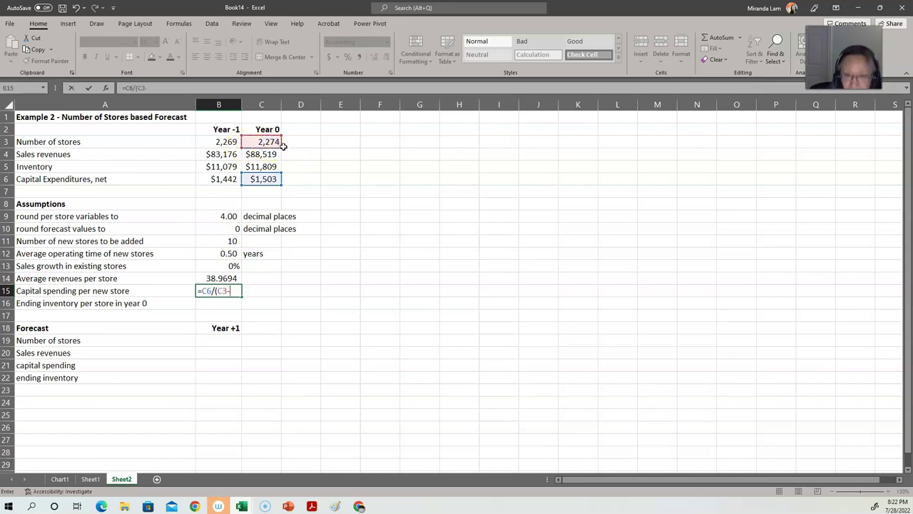
pyautogui.click(227, 141)
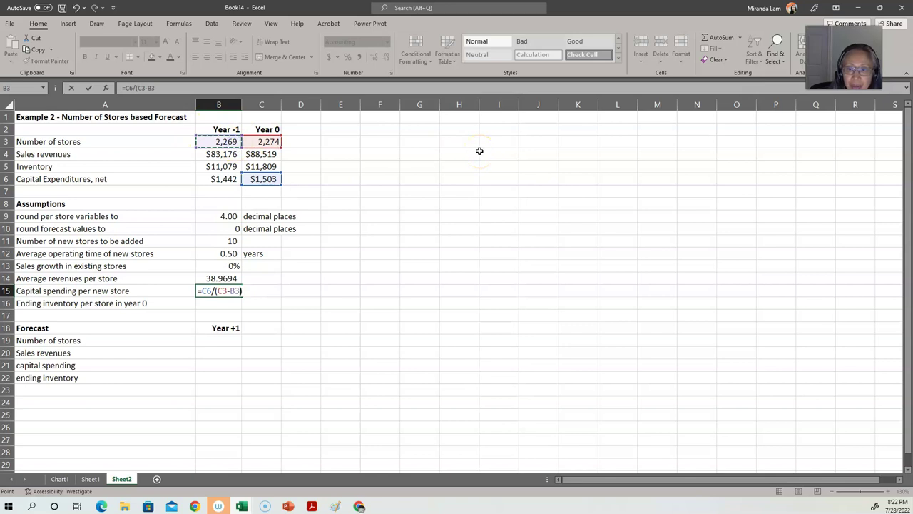
pyautogui.write(')')
pyautogui.press('Return')
# Step: Round the capital spending per new store formula in B15 to the number of decimal places given in B9
pyautogui.press('Up')
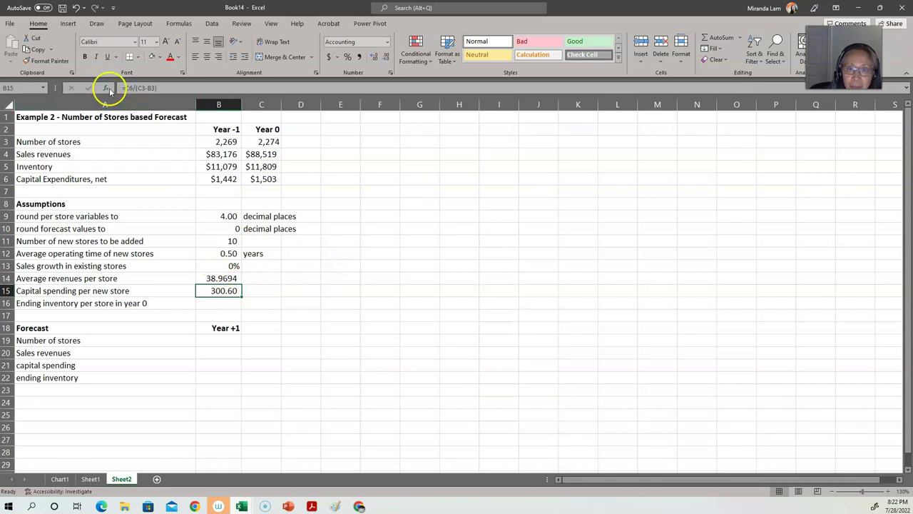
pyautogui.click(139, 88)
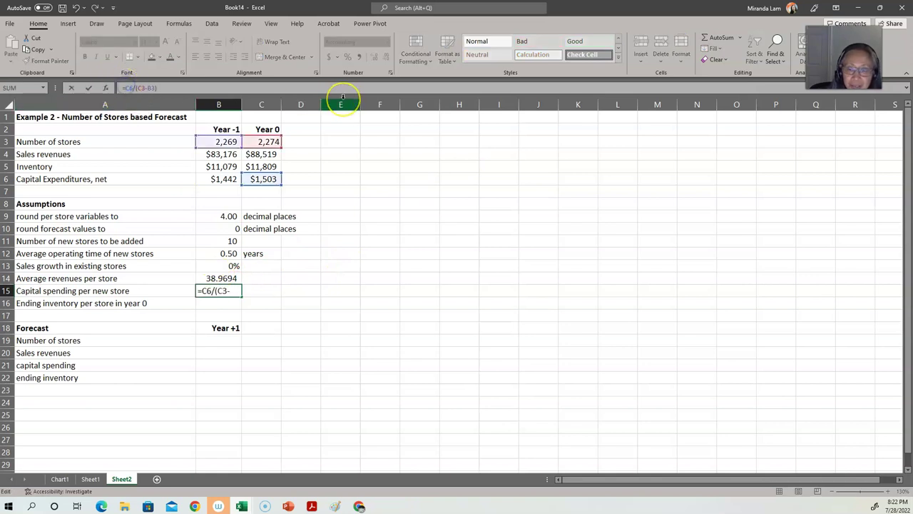
pyautogui.write('round(')
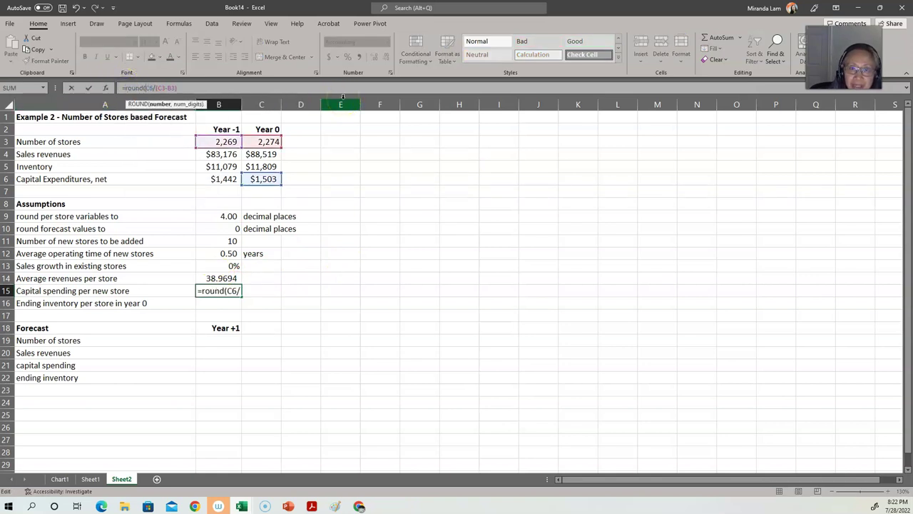
pyautogui.write(',')
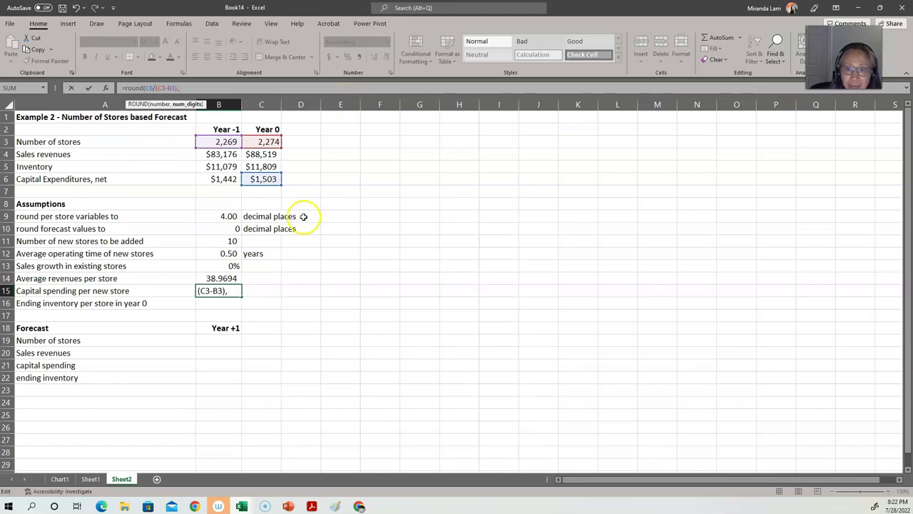
pyautogui.click(232, 216)
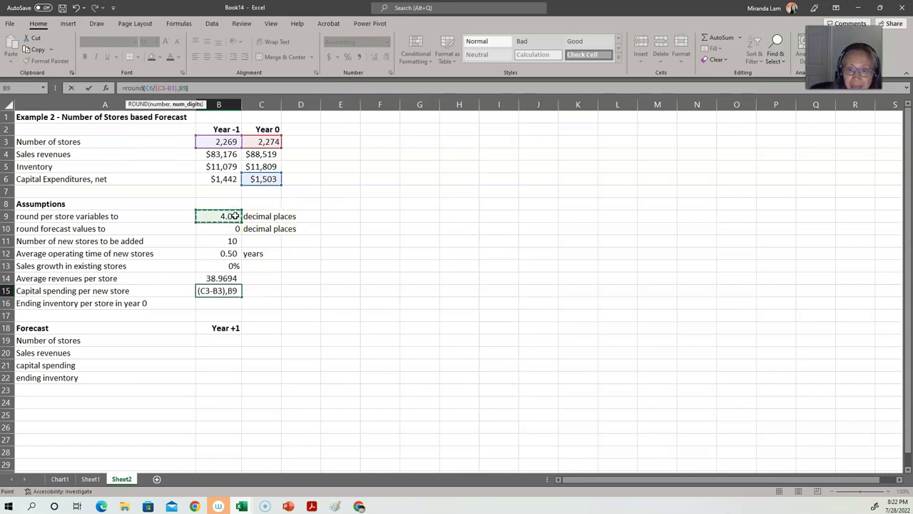
pyautogui.press('Return')
# Step: Format the capital spending per new store in B15 to show four decimal places
pyautogui.press('Up')
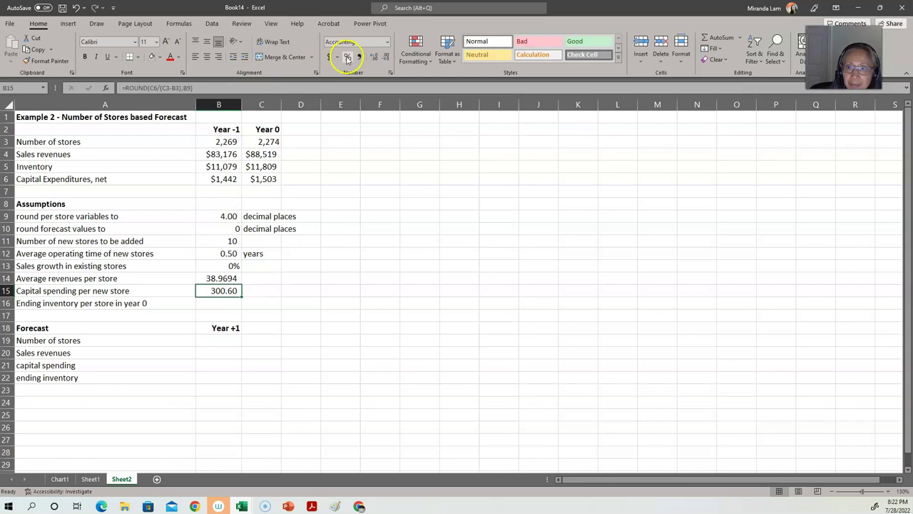
pyautogui.click(374, 56)
pyautogui.click(374, 57)
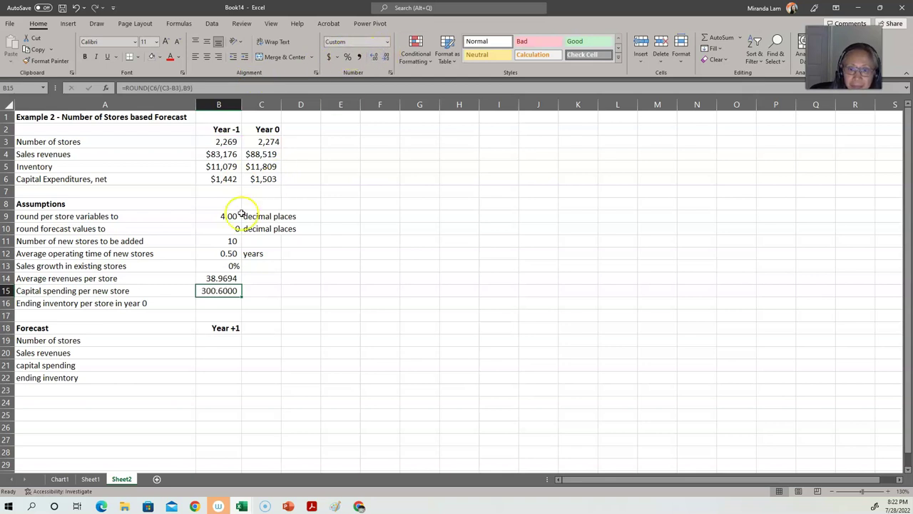
# Step: Calculate ending inventory per store in B16 as Year 0 inventory divided by the Year 0 number of stores, =C5/C3
pyautogui.click(222, 305)
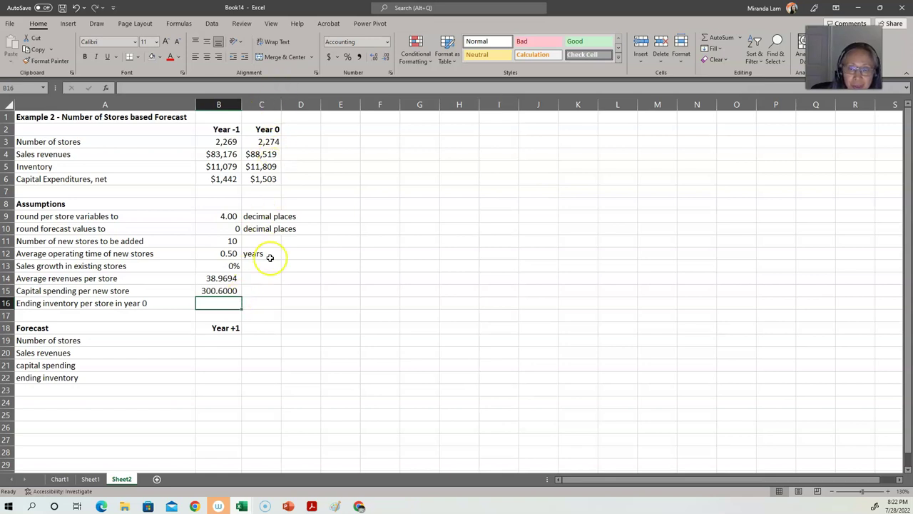
pyautogui.write('=')
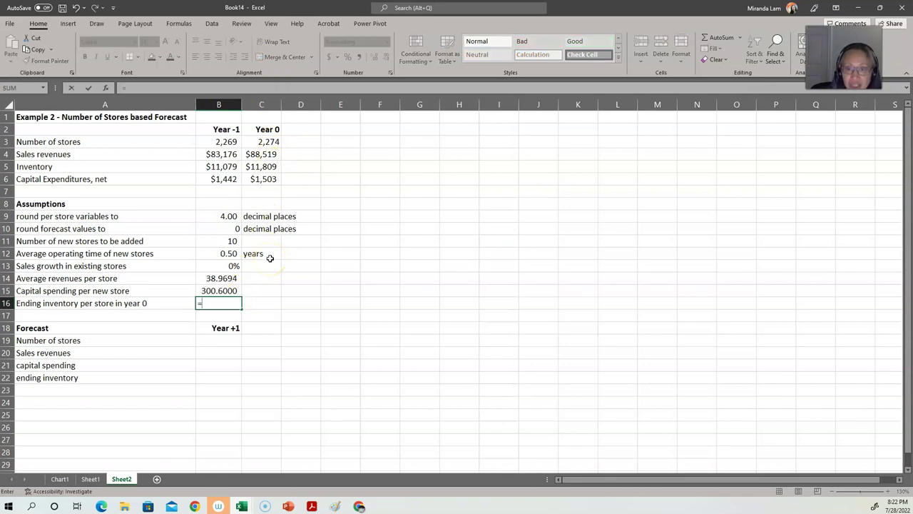
pyautogui.click(252, 169)
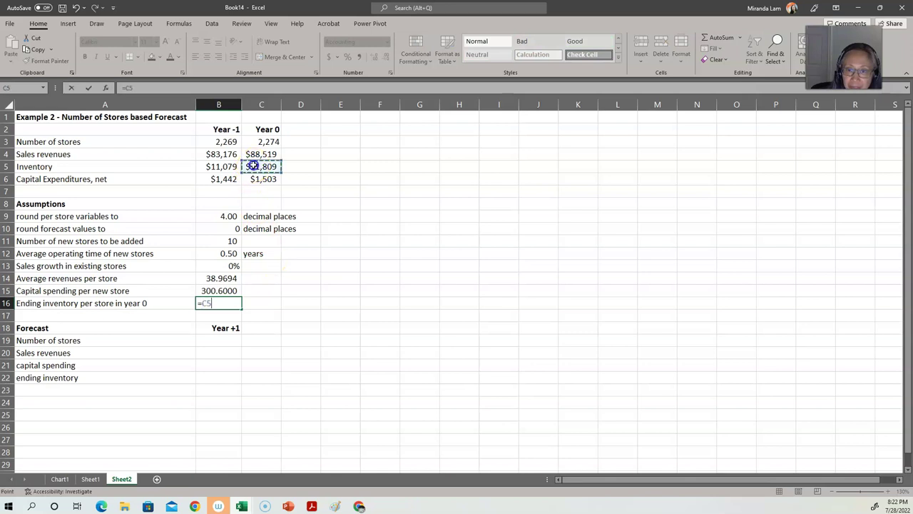
pyautogui.write('/')
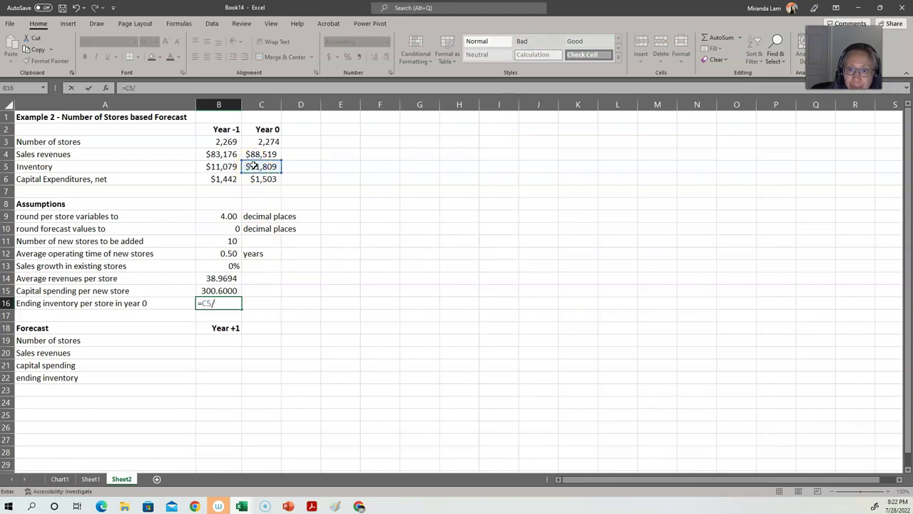
pyautogui.click(259, 142)
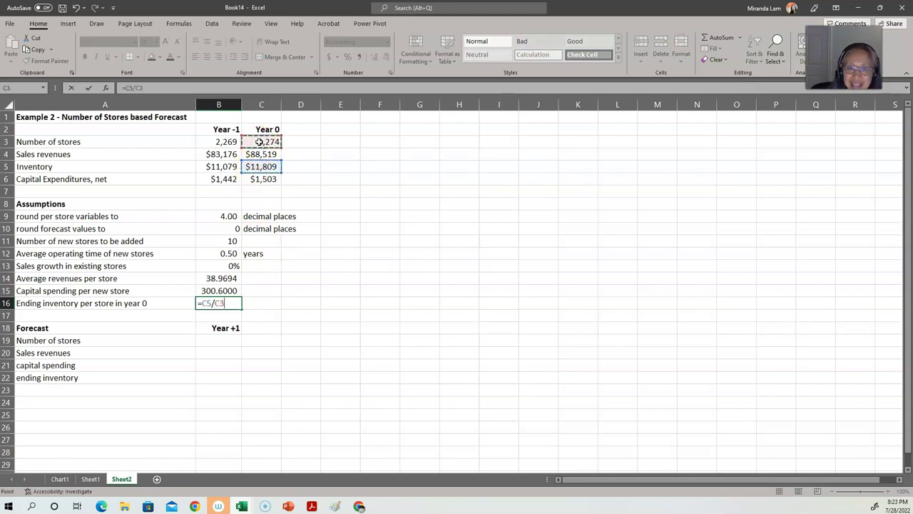
pyautogui.press('Return')
pyautogui.press('Up')
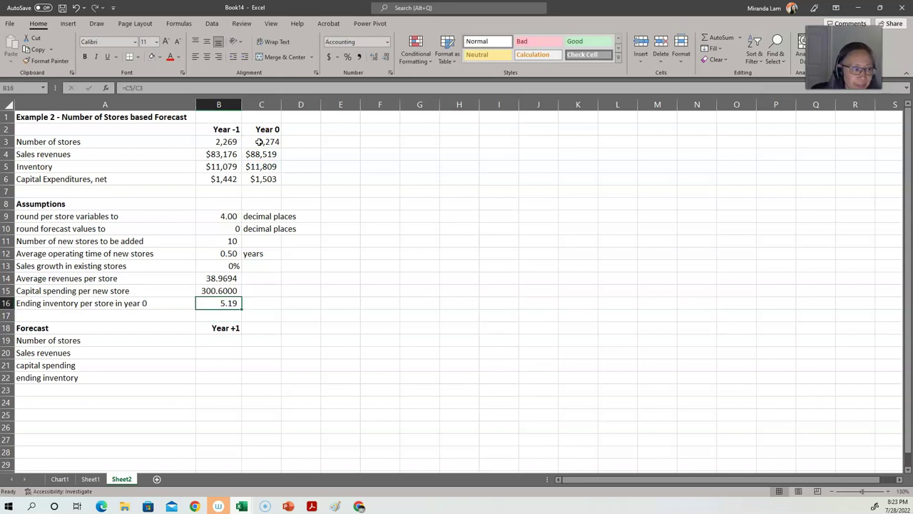
# Step: Round the ending inventory per store formula in B16 to the number of decimal places given in B9
pyautogui.press('F2')
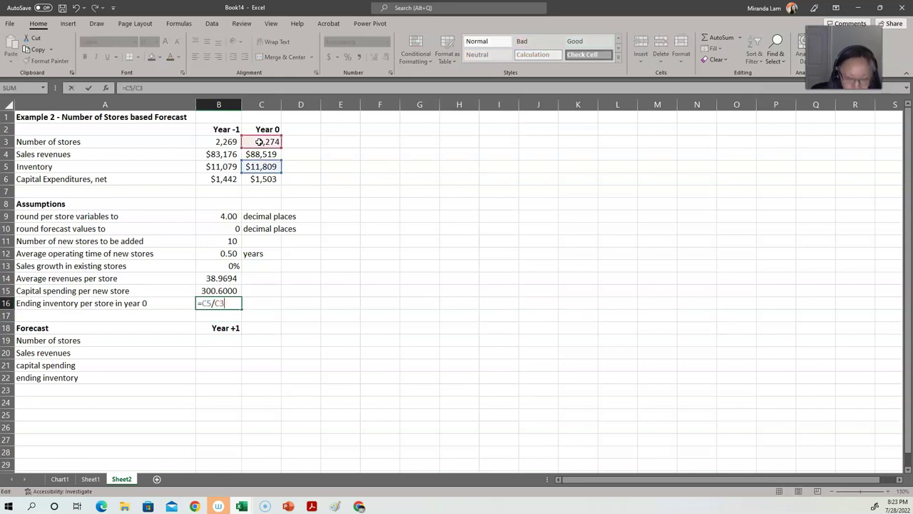
pyautogui.write('round(C5/C3')
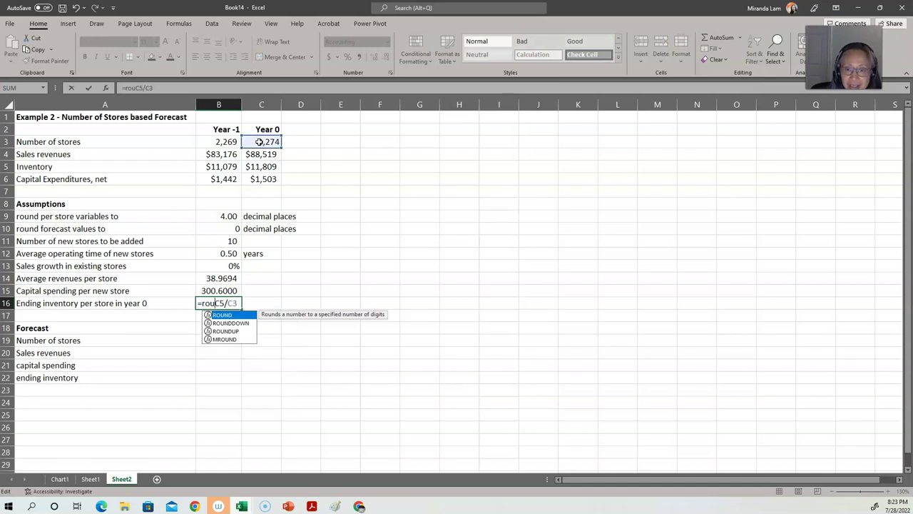
pyautogui.write(',')
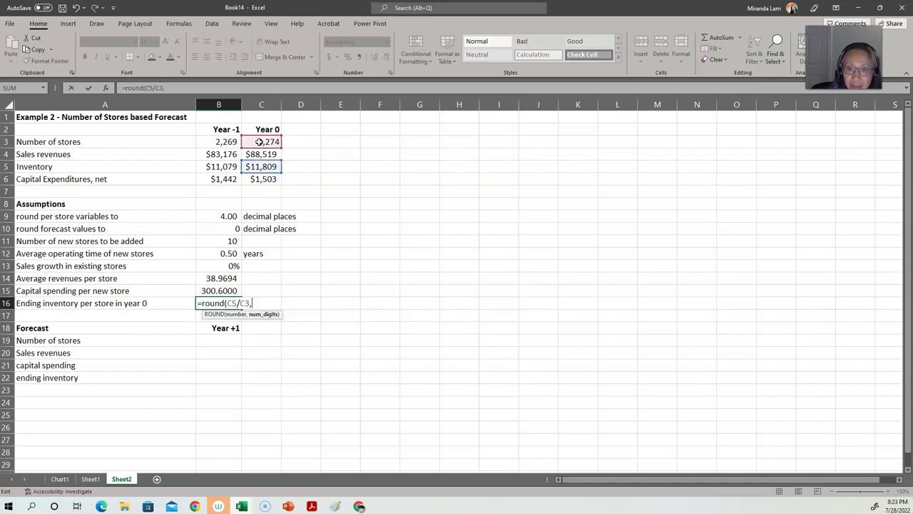
pyautogui.click(203, 217)
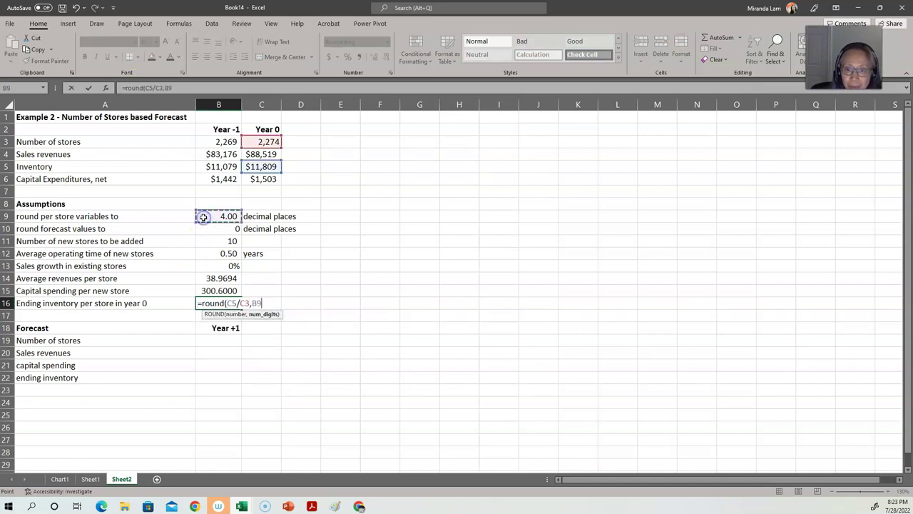
pyautogui.press('Return')
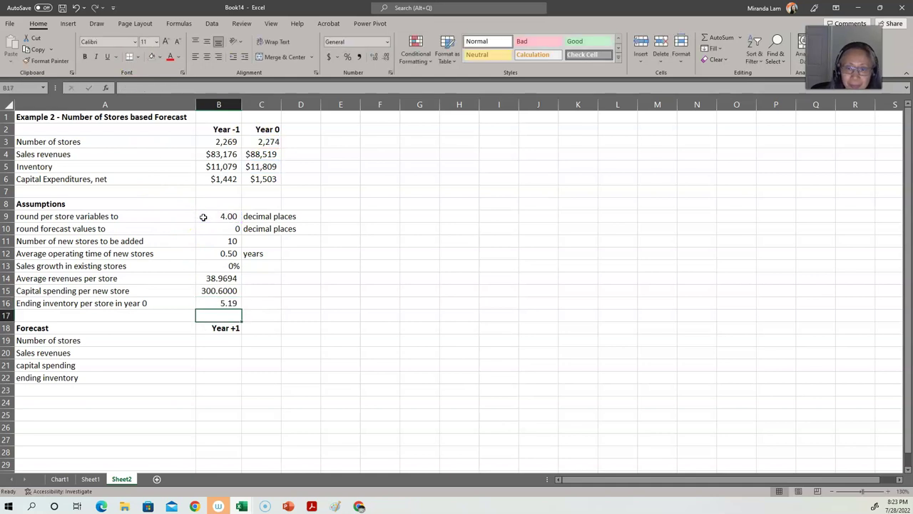
# Step: Format the ending inventory per store in B16 to show four decimal places
pyautogui.click(227, 303)
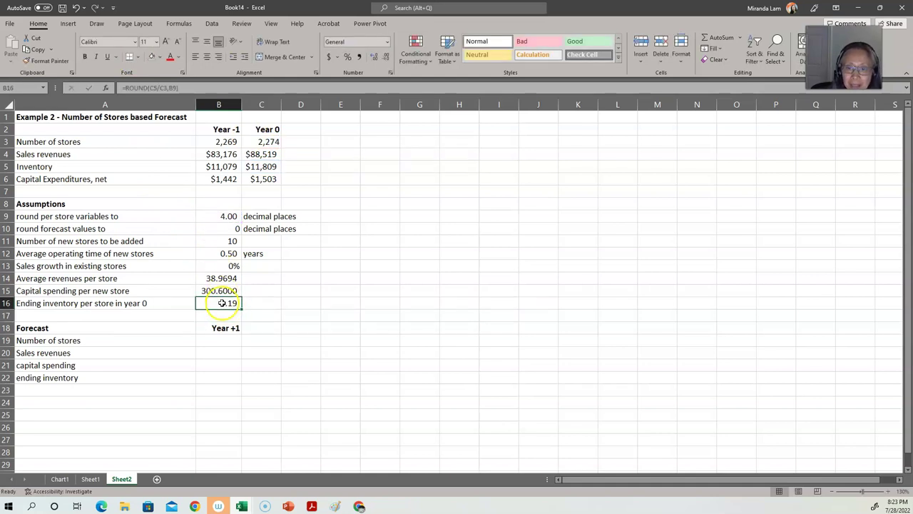
pyautogui.click(378, 58)
pyautogui.click(377, 58)
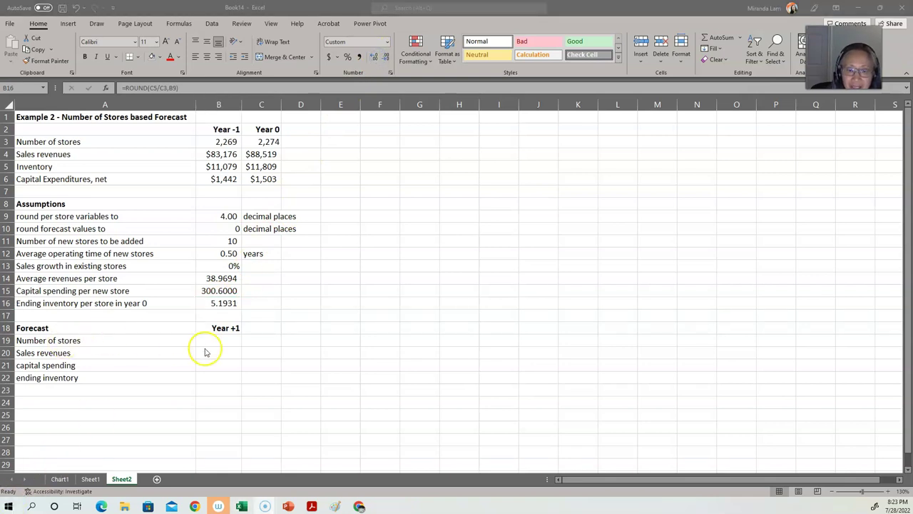
# Step: Forecast the Year +1 number of stores in B19 as Year 0 stores plus the new stores to be added, =C3+B11
pyautogui.click(229, 340)
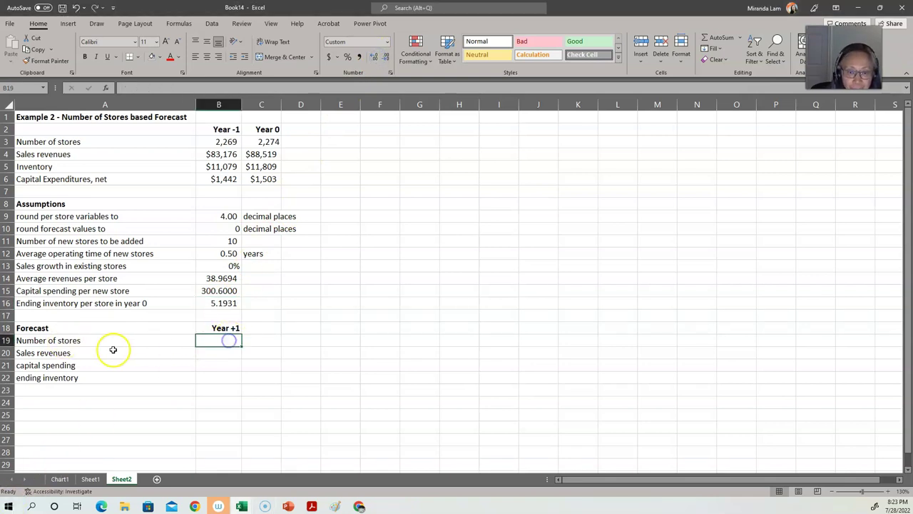
pyautogui.write('=')
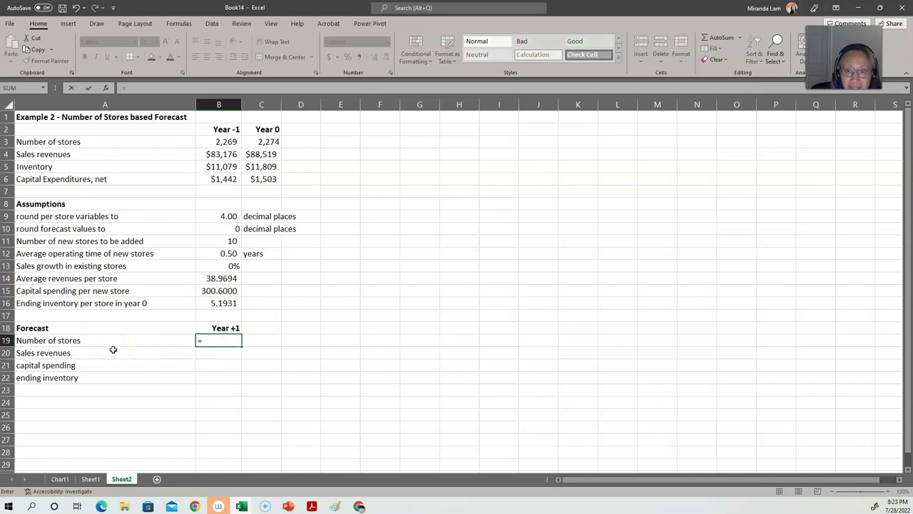
pyautogui.click(264, 141)
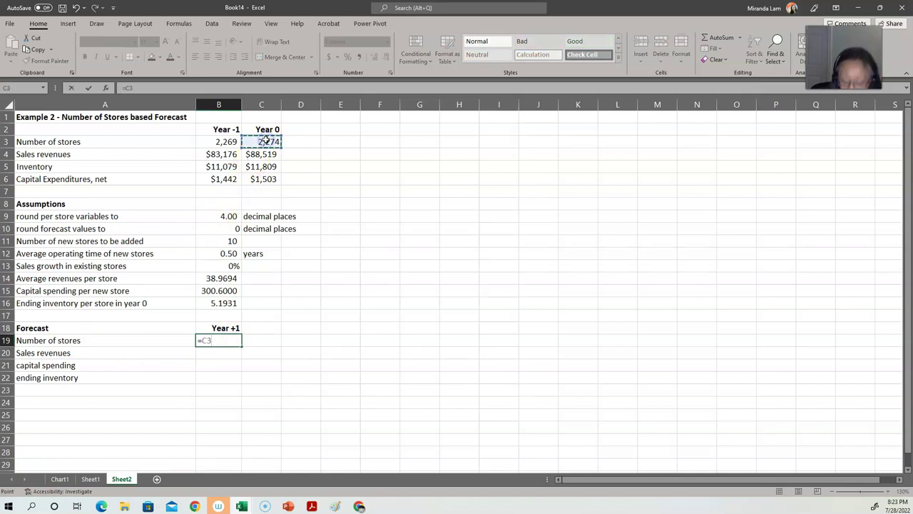
pyautogui.write('+')
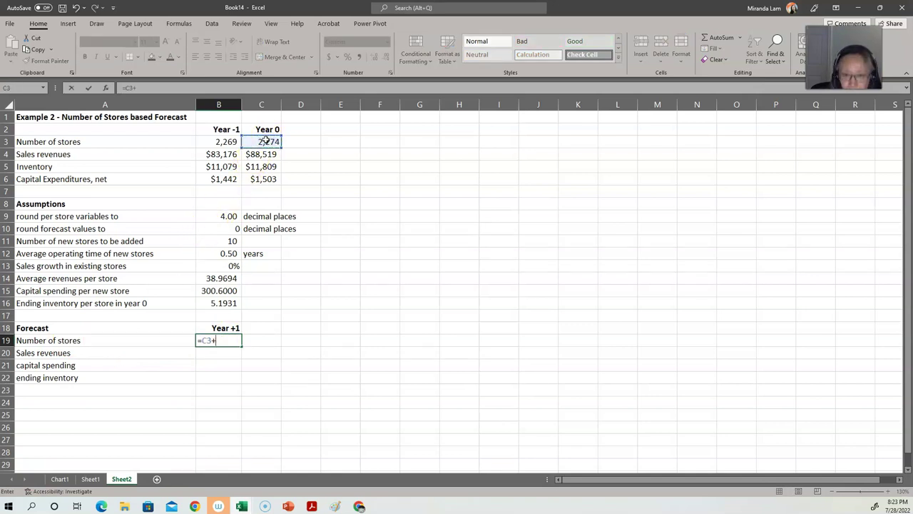
pyautogui.click(207, 241)
pyautogui.press('Return')
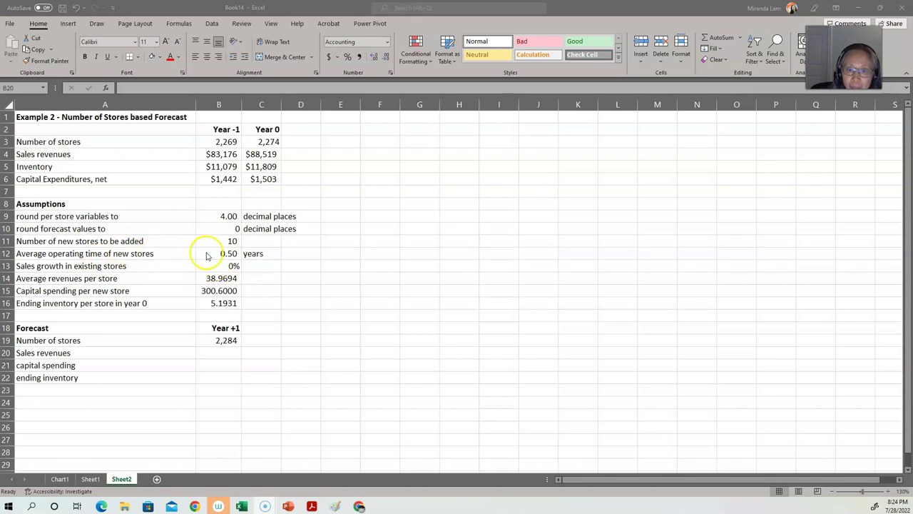
# Step: Forecast Year +1 sales revenues in B20 as revenues per store times the average number of stores, =B14*((C3+B19)/2), and fit column B's width
pyautogui.click(217, 351)
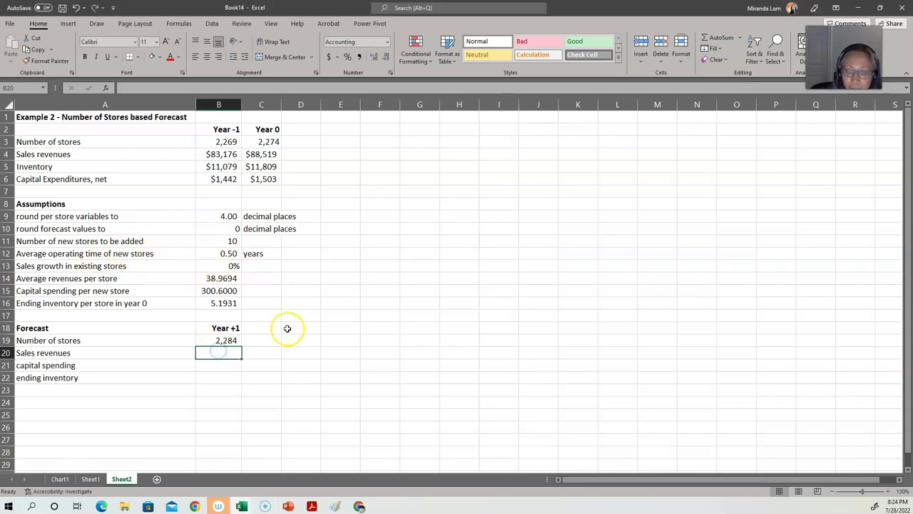
pyautogui.write('=')
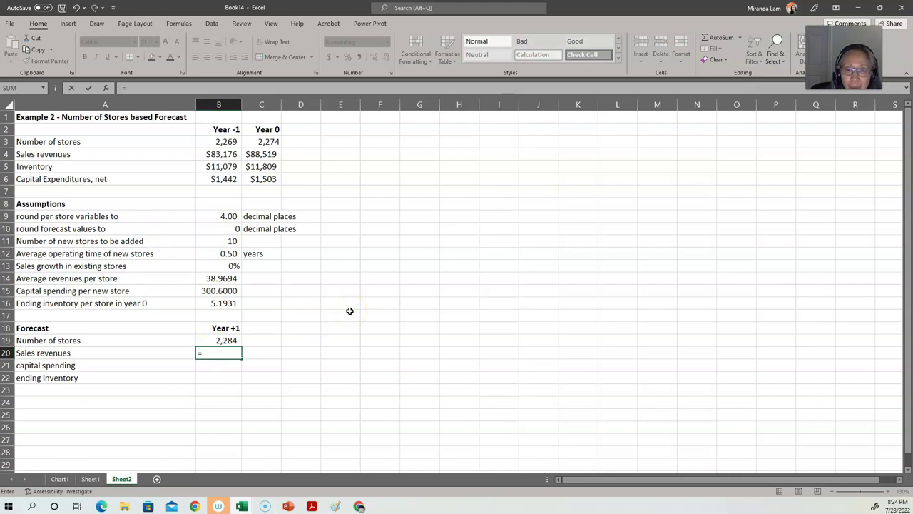
pyautogui.click(222, 279)
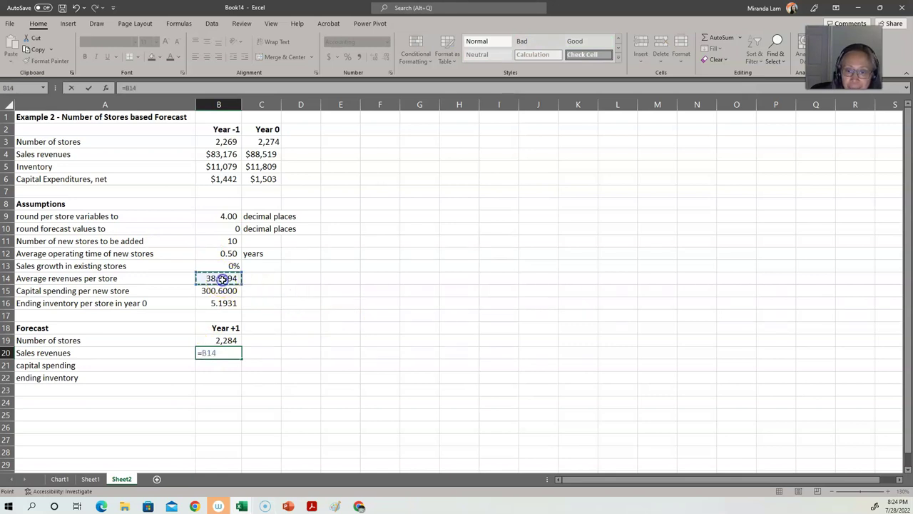
pyautogui.write('*((')
pyautogui.click(265, 142)
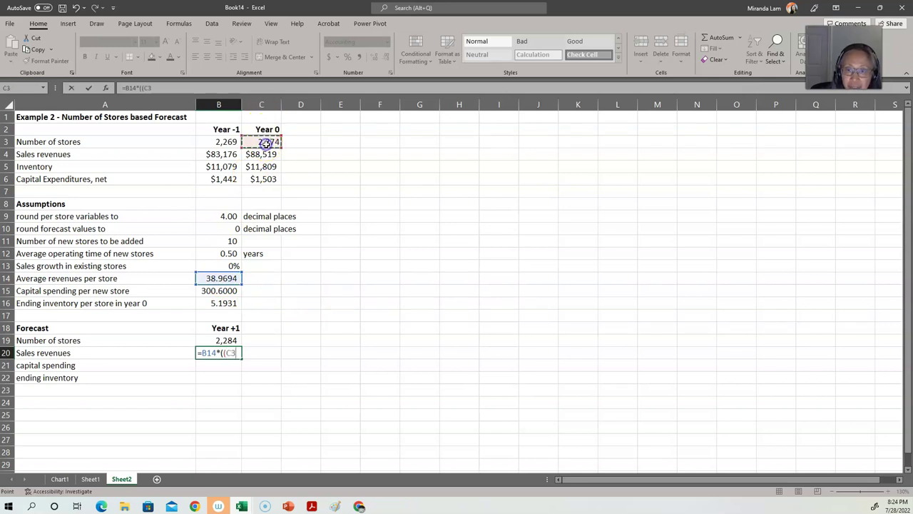
pyautogui.write('+')
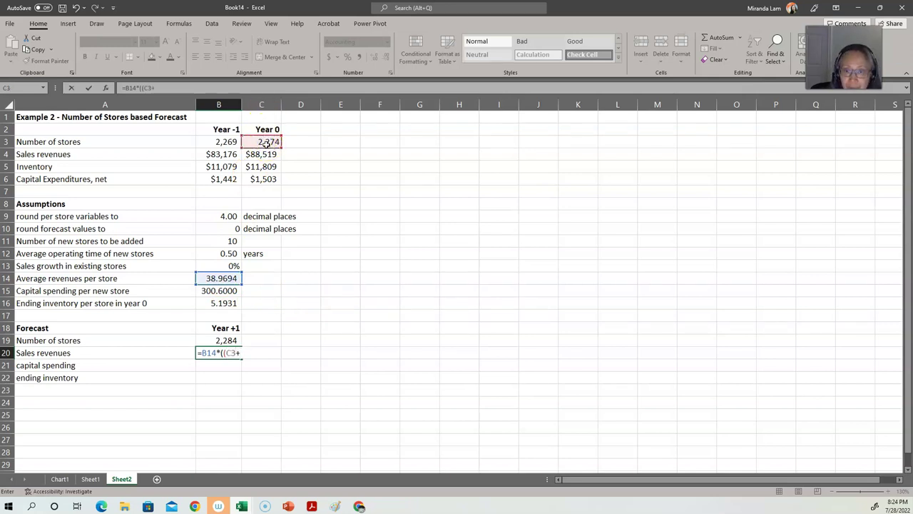
pyautogui.click(227, 340)
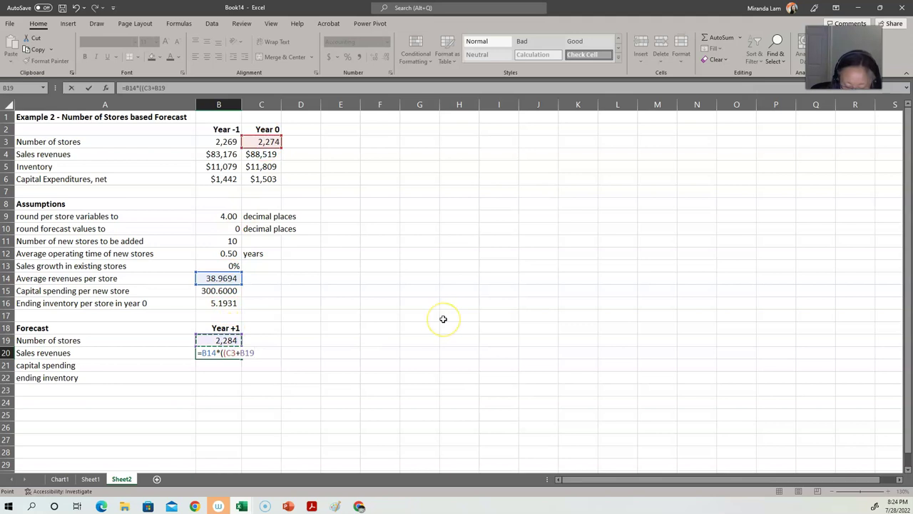
pyautogui.write(')/2')
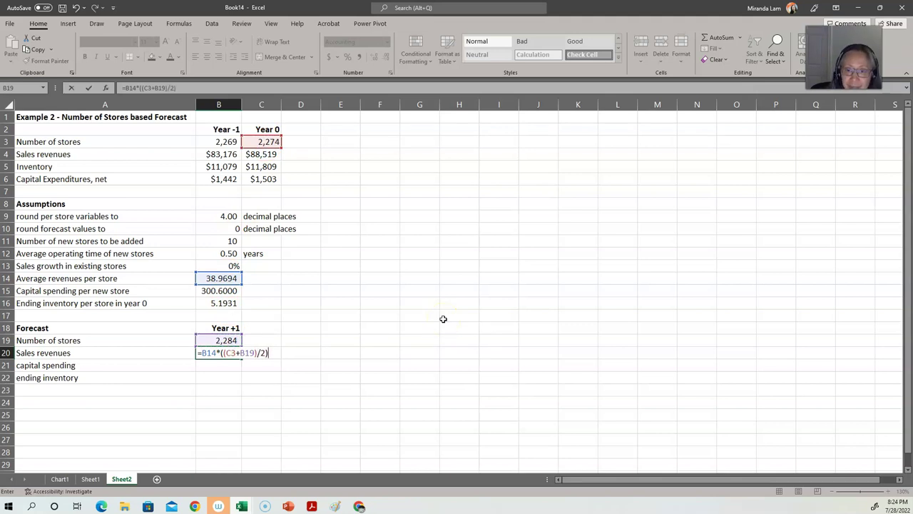
pyautogui.write(')')
pyautogui.press('Return')
pyautogui.press('Up')
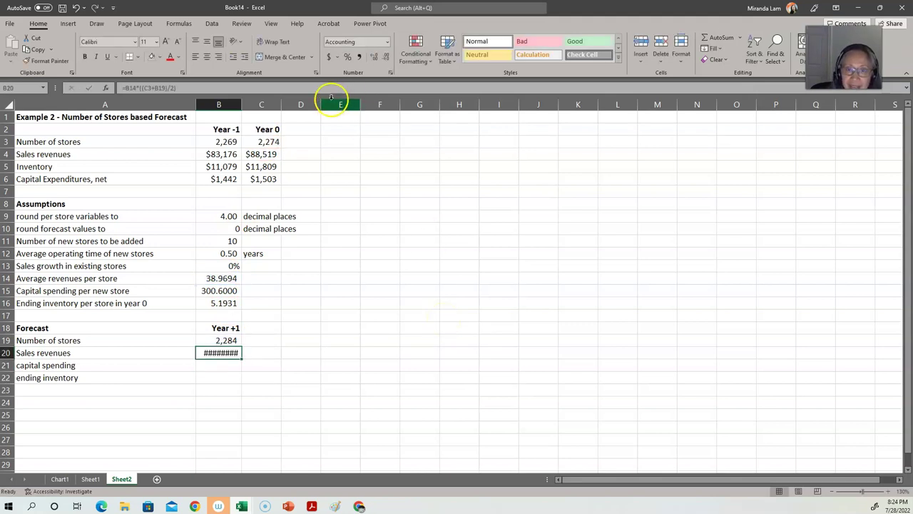
pyautogui.doubleClick(240, 105)
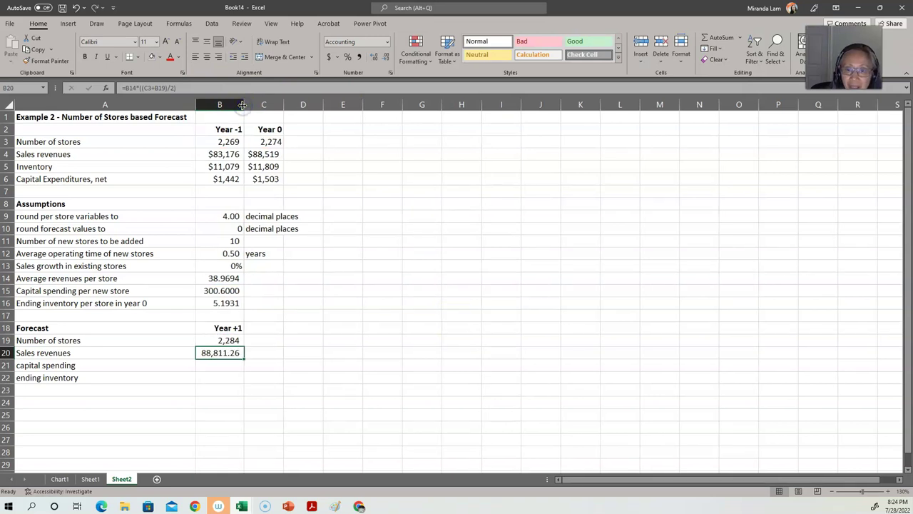
# Step: Round the sales revenues forecast in B20 to the number of decimal places given in B10
pyautogui.click(127, 88)
pyautogui.write('r')
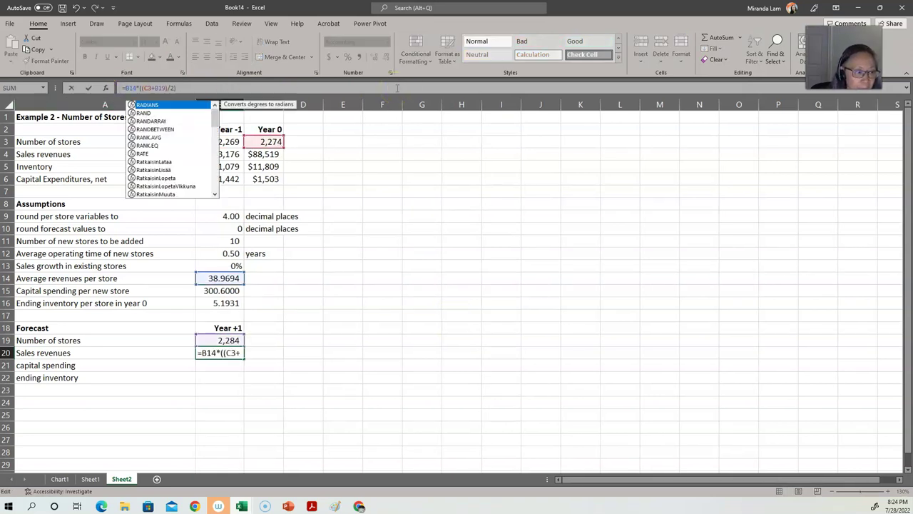
pyautogui.write('oud(')
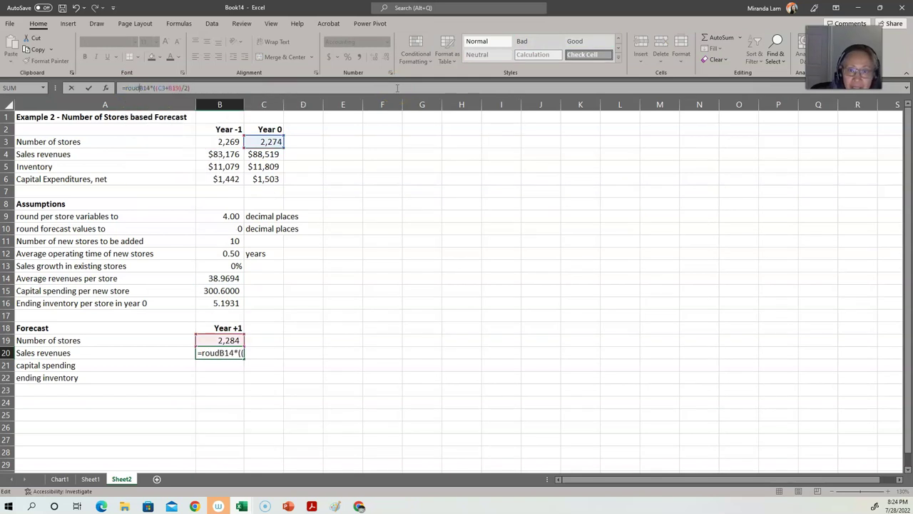
pyautogui.press('BackSpace')
pyautogui.press('Left')
pyautogui.write('nd(')
pyautogui.press('End')
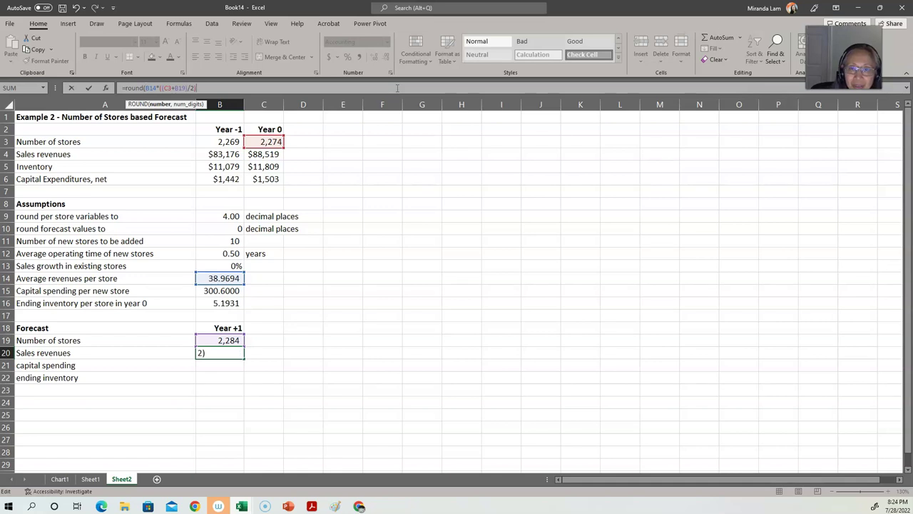
pyautogui.write(',')
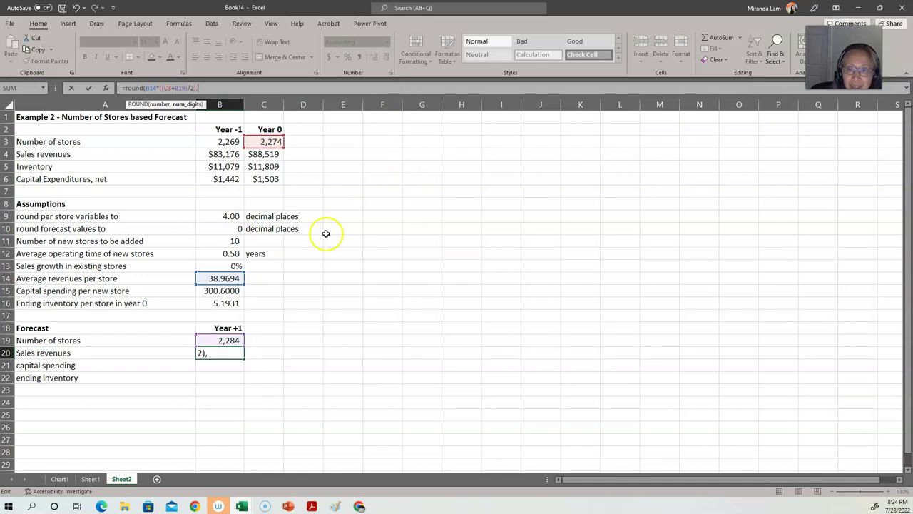
pyautogui.click(234, 228)
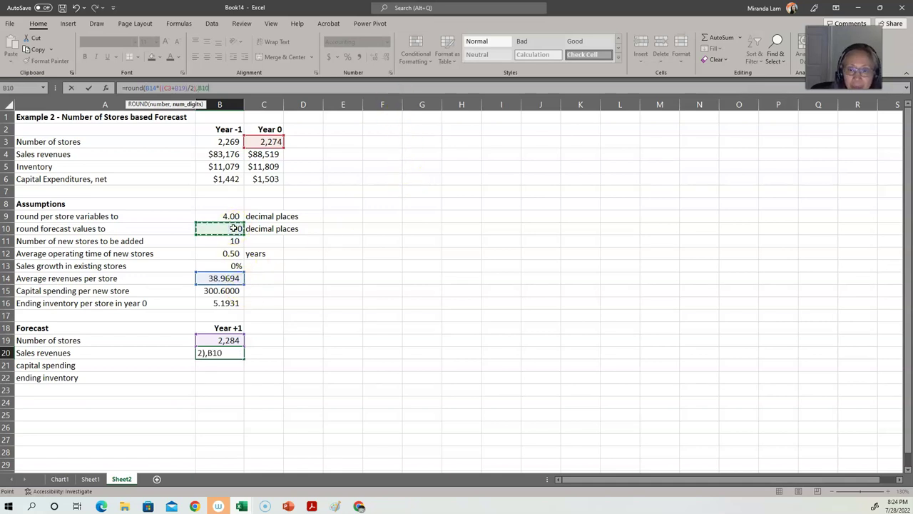
pyautogui.write(')')
pyautogui.press('Return')
pyautogui.press('Up')
pyautogui.click(232, 224)
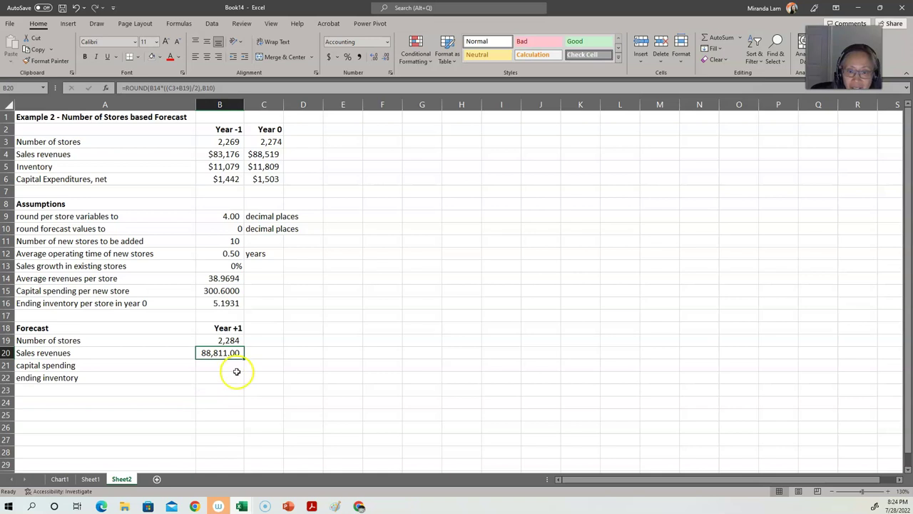
# Step: Forecast Year +1 capital spending in B21 as capital spending per new store times the new stores to be added, =B15*B11
pyautogui.click(239, 366)
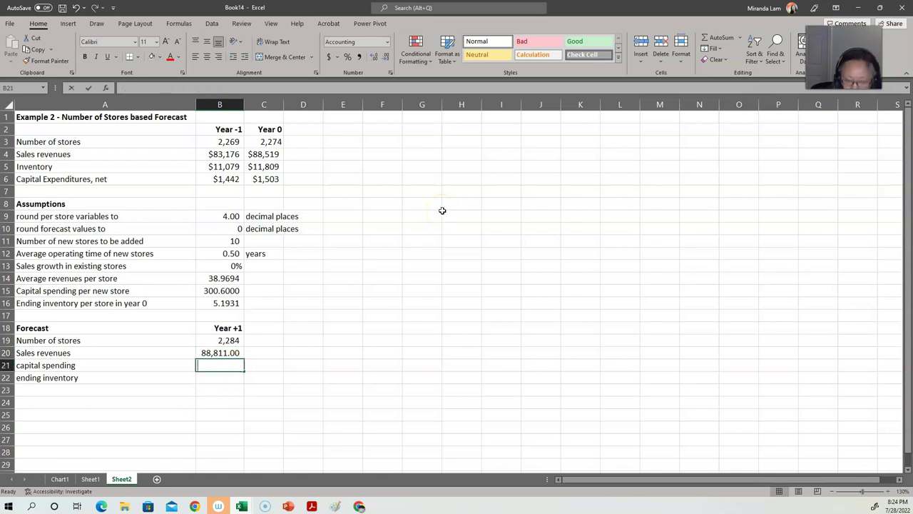
pyautogui.write('=')
pyautogui.click(232, 291)
pyautogui.write('*')
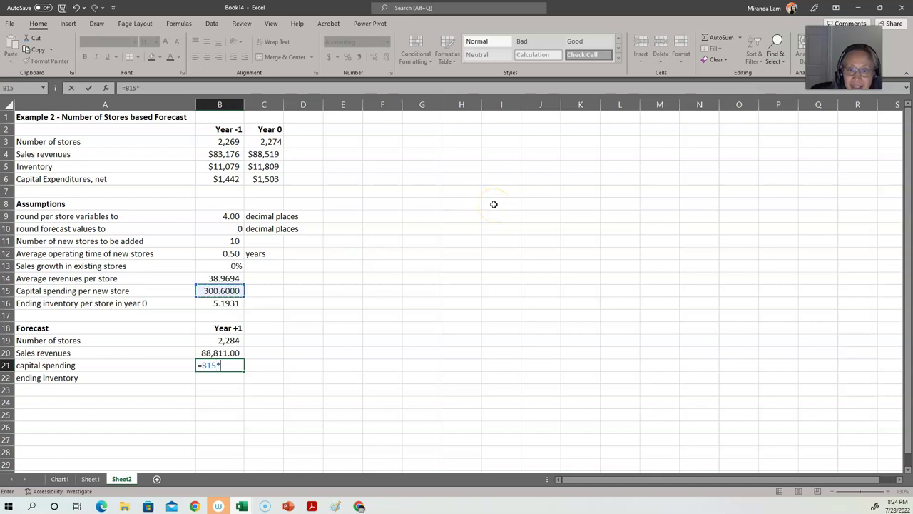
pyautogui.click(227, 242)
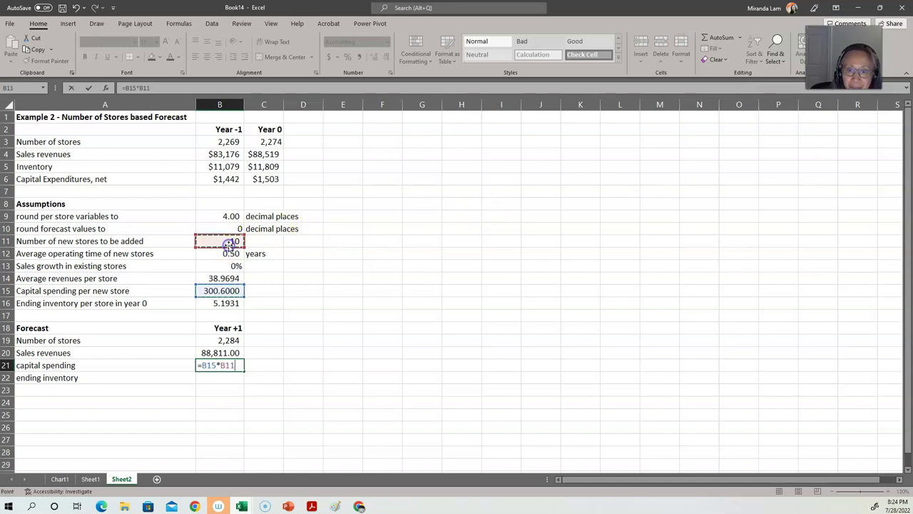
pyautogui.press('Return')
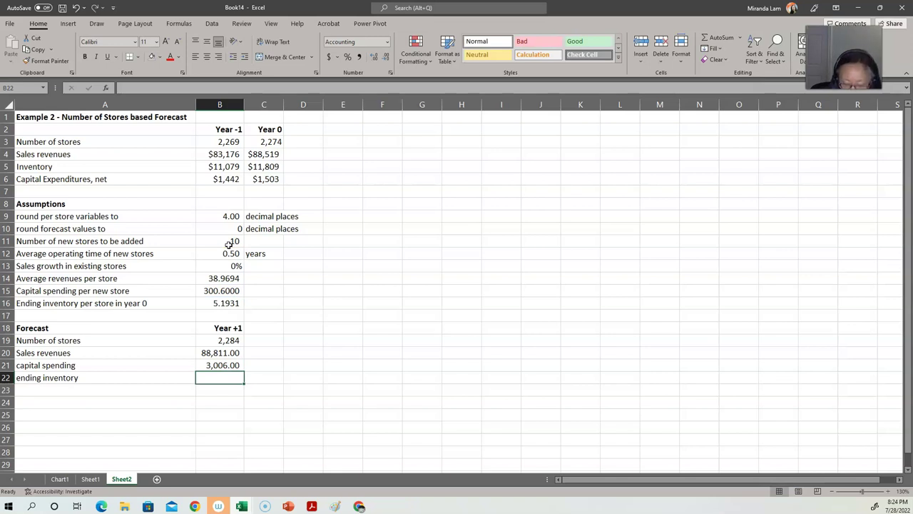
# Step: Forecast Year +1 ending inventory in B22 as ending inventory per store times the forecast number of stores, =B16*B19
pyautogui.write('=')
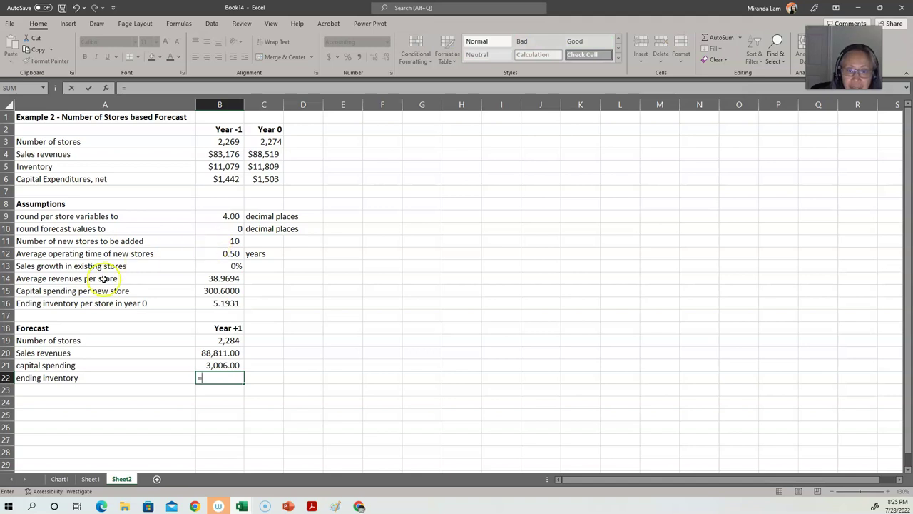
pyautogui.click(239, 303)
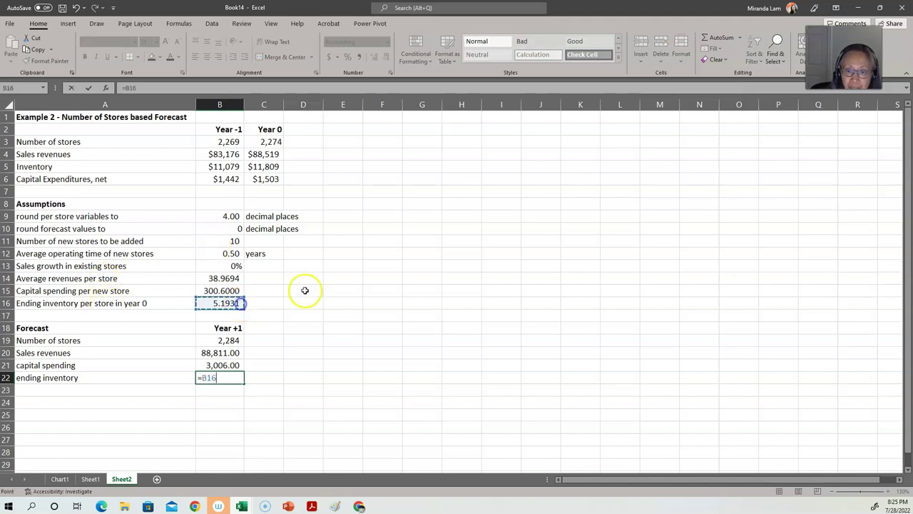
pyautogui.write('*')
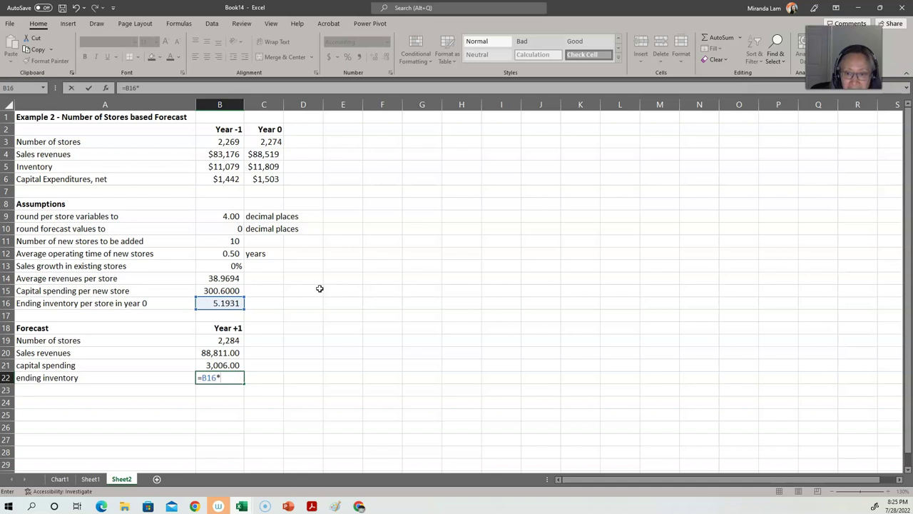
pyautogui.click(222, 340)
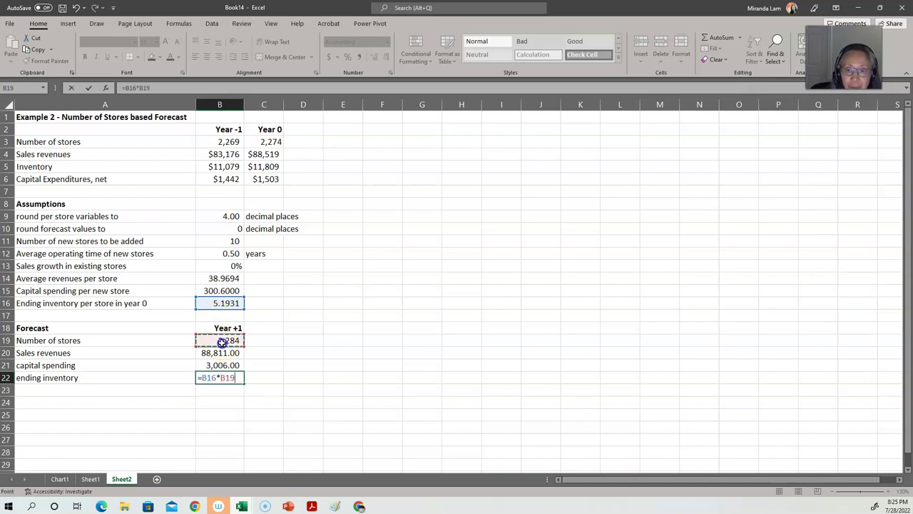
pyautogui.press('Return')
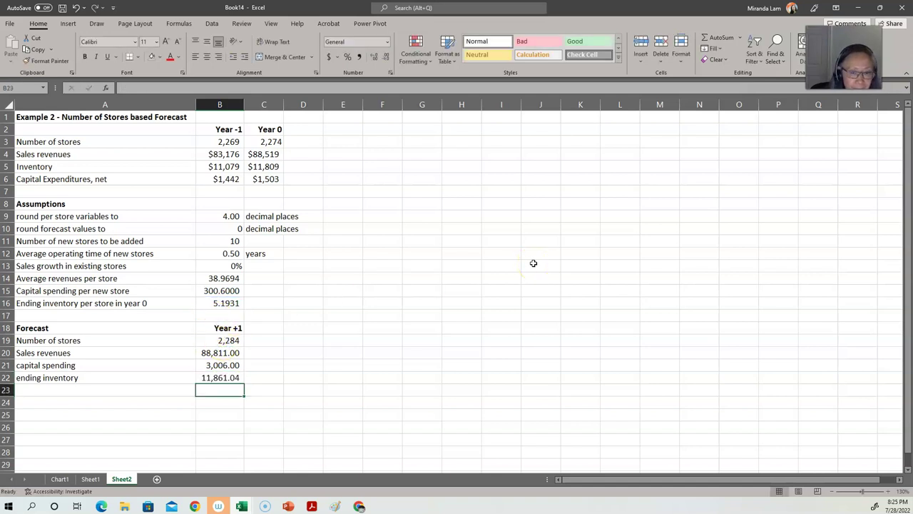
pyautogui.press('Up')
pyautogui.press('Up')
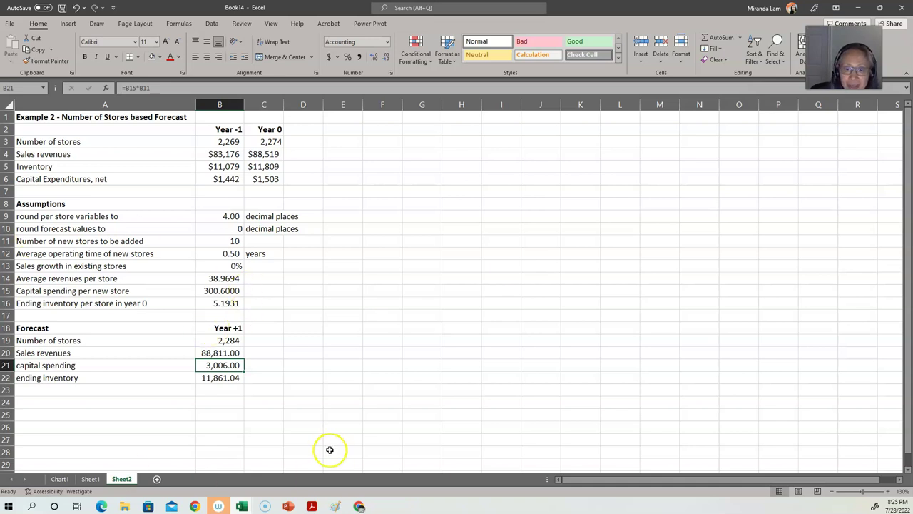
pyautogui.hotkey('alt', 'Tab')
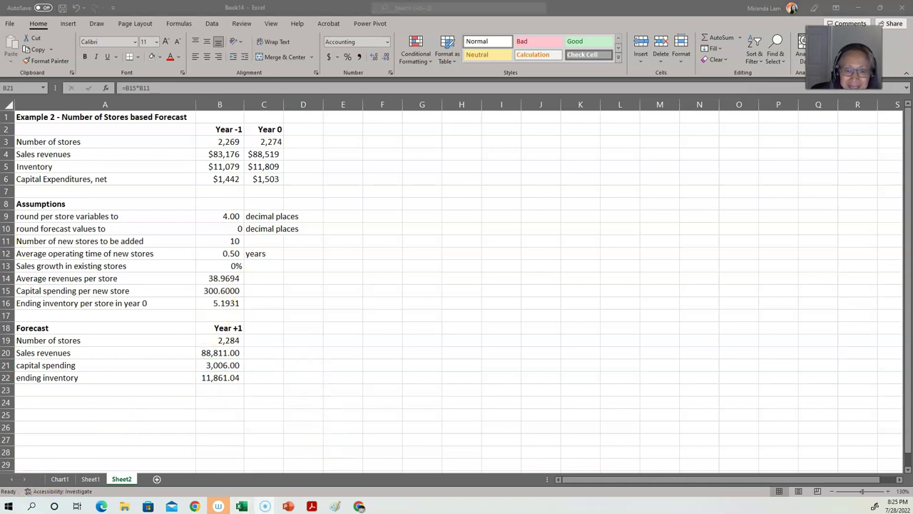